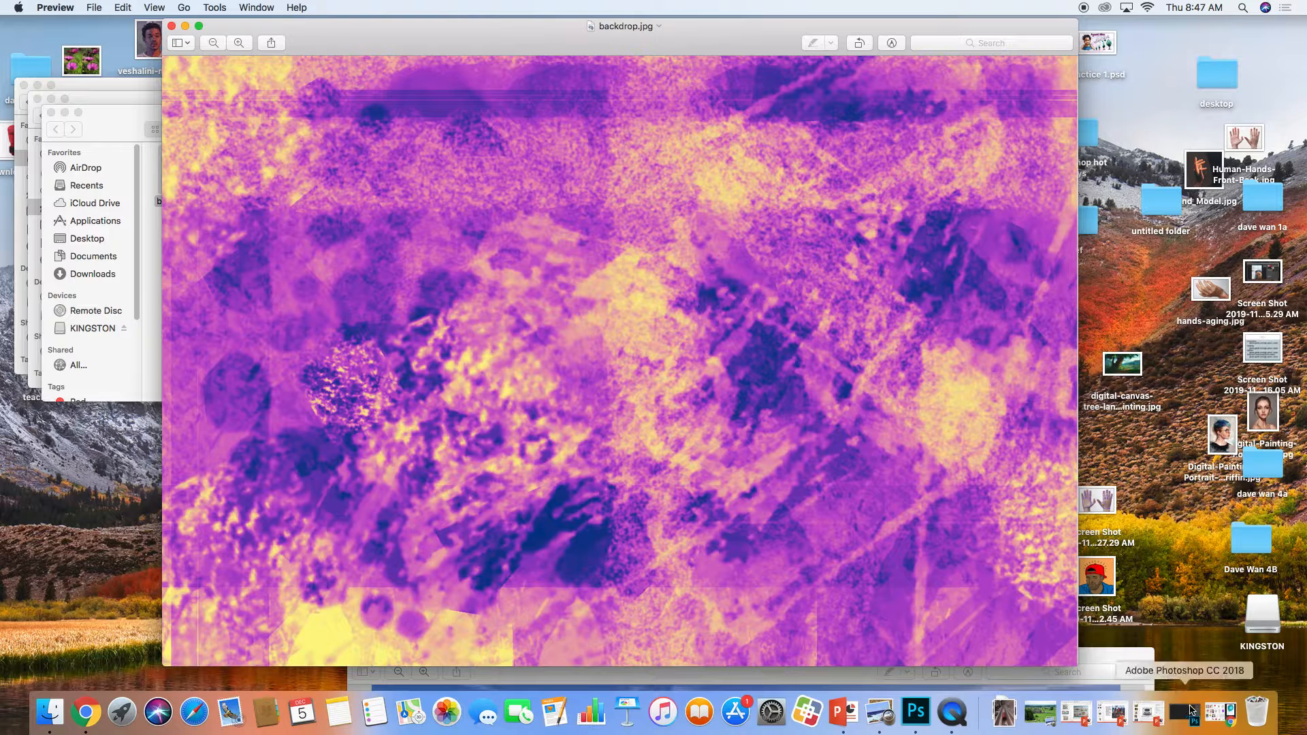
Switch to Photoshop and create a new document from the Photo preset Landscape, 4 x 6 at 300 ppi
left_click(1185, 711)
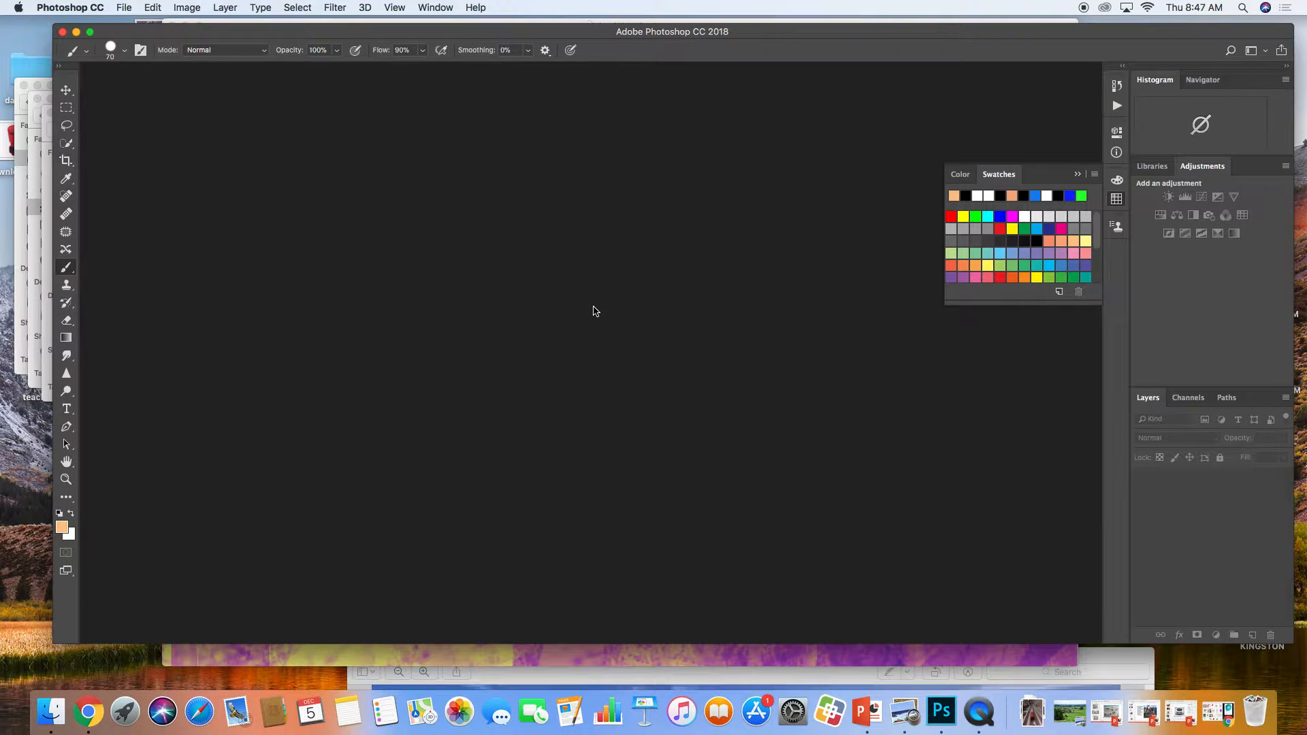
left_click(125, 8)
left_click(125, 8)
left_click(124, 9)
left_click(136, 24)
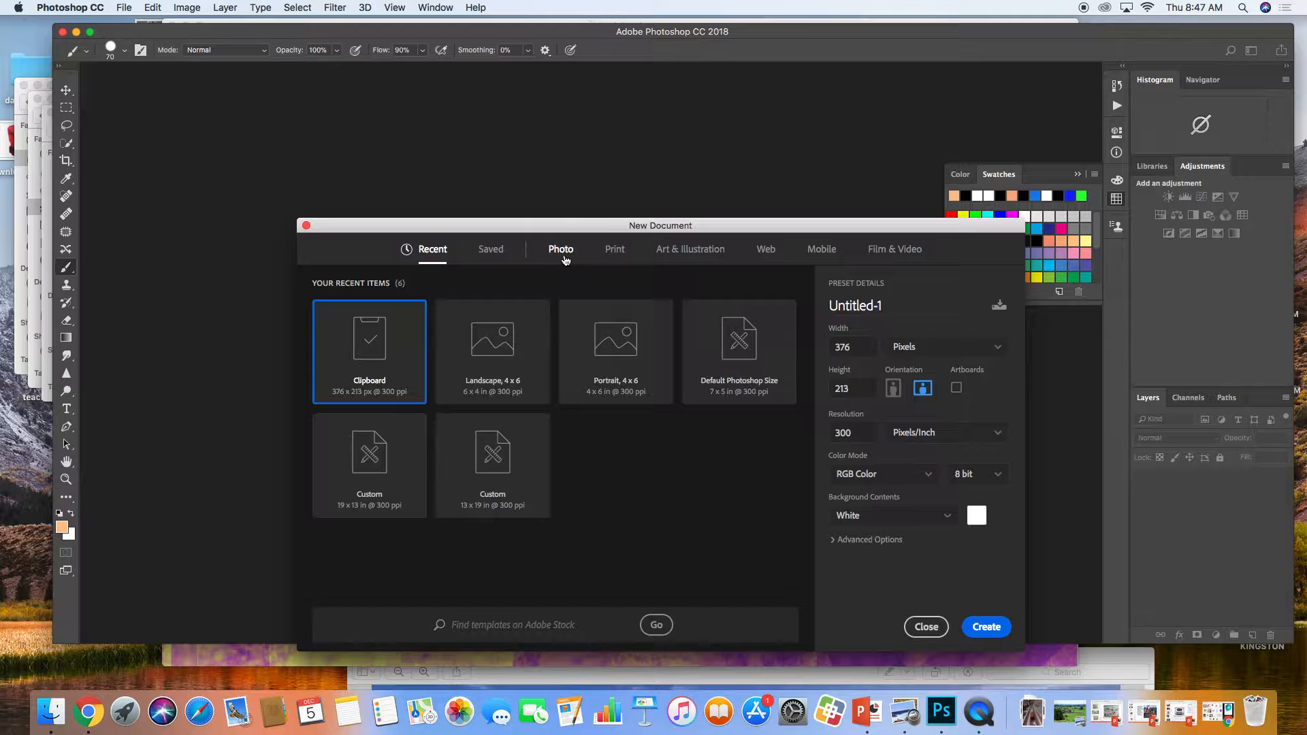
left_click(562, 252)
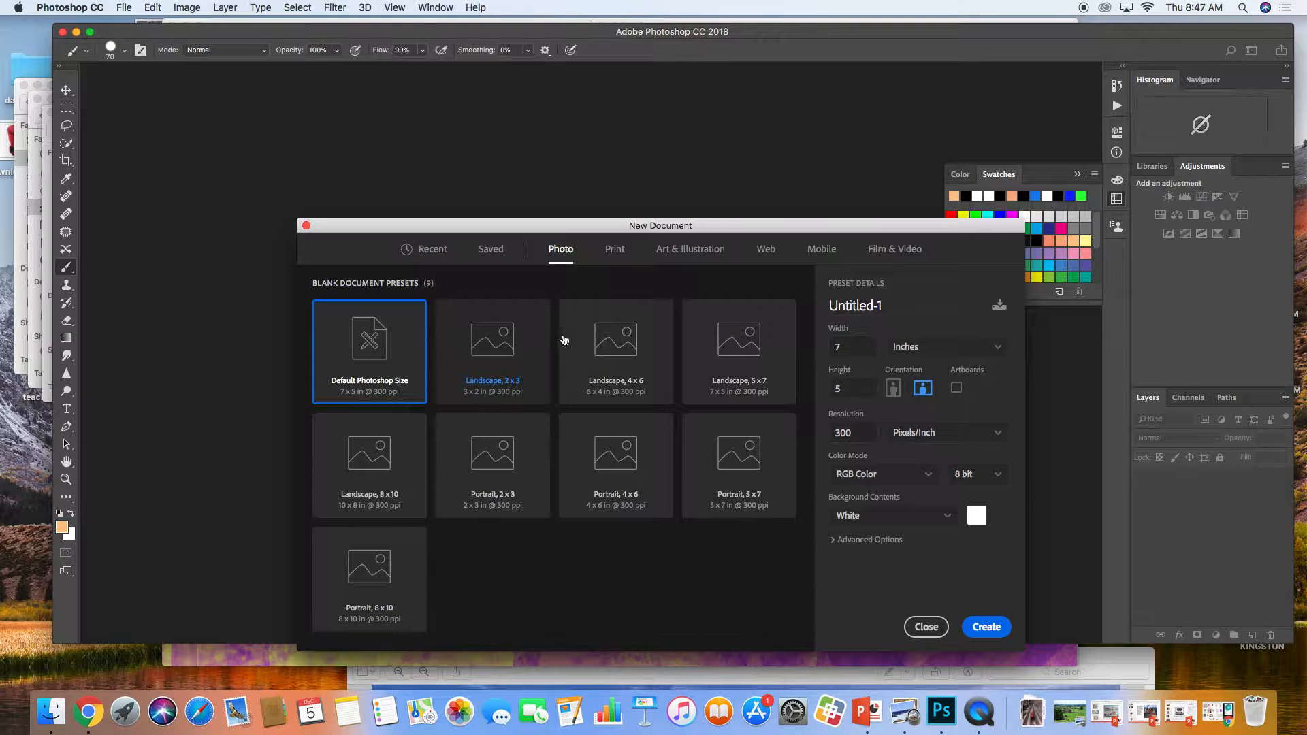
left_click(611, 342)
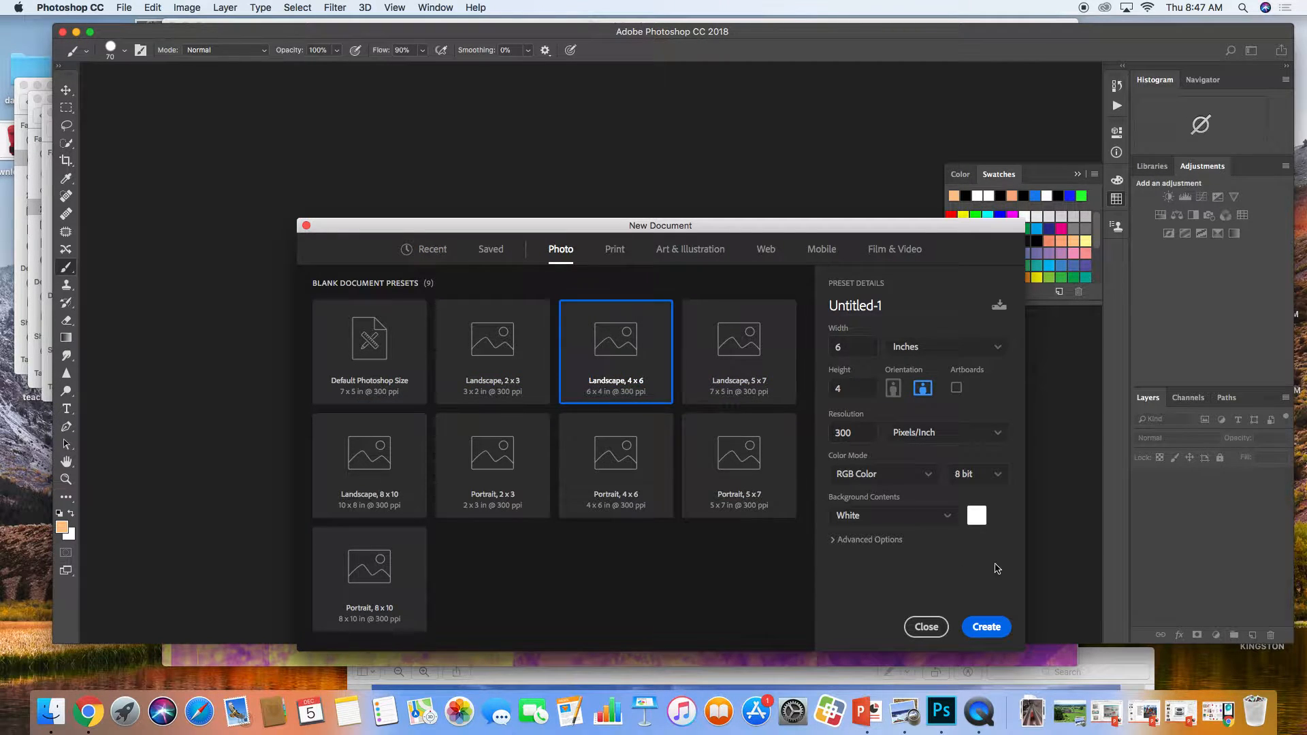
left_click(998, 640)
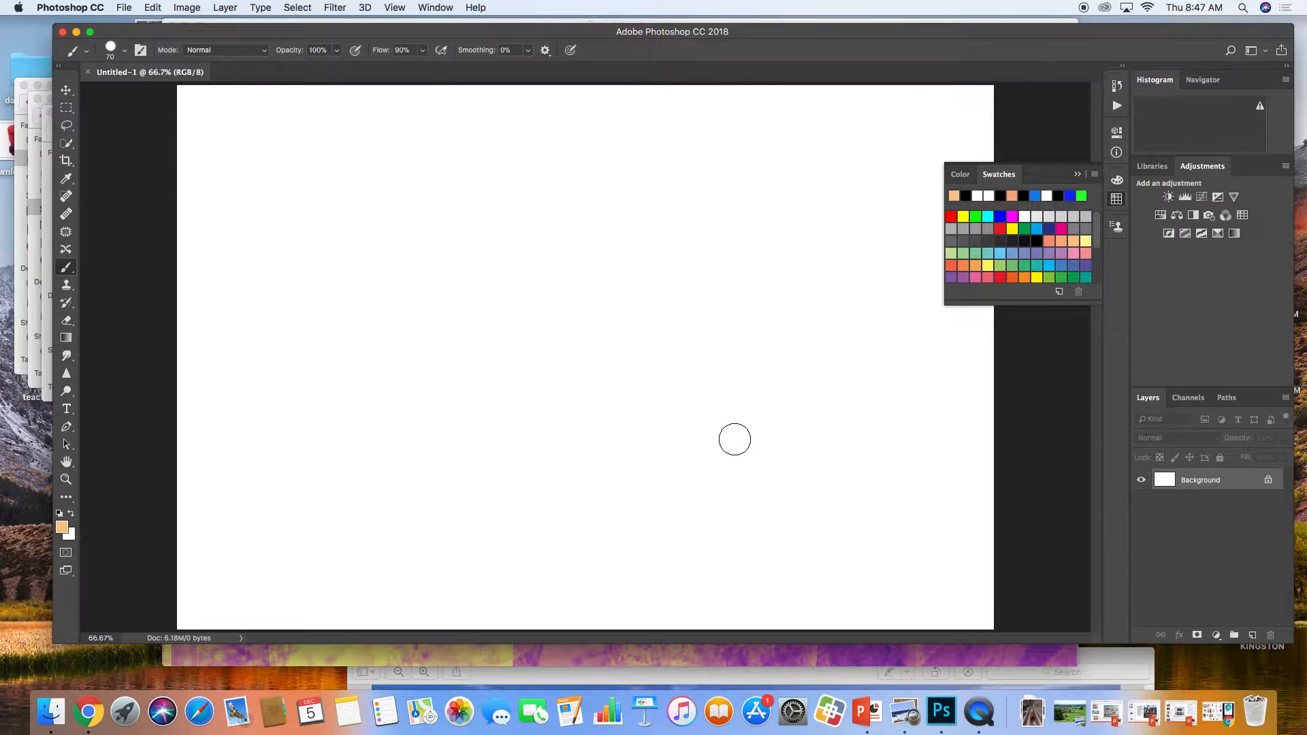
Widen the canvas evenly on both sides to about 6.75 in with the Crop tool, keeping its 4 in height
key("super+minus")
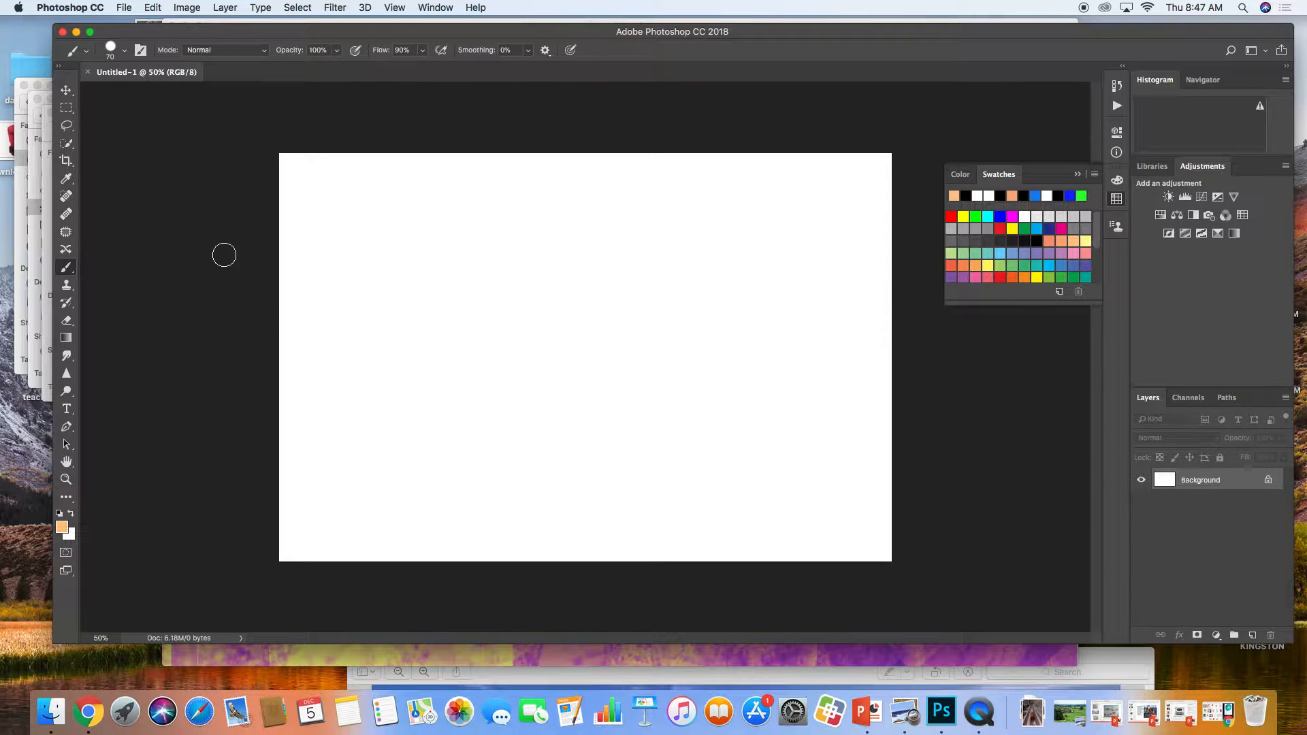
left_click(66, 160)
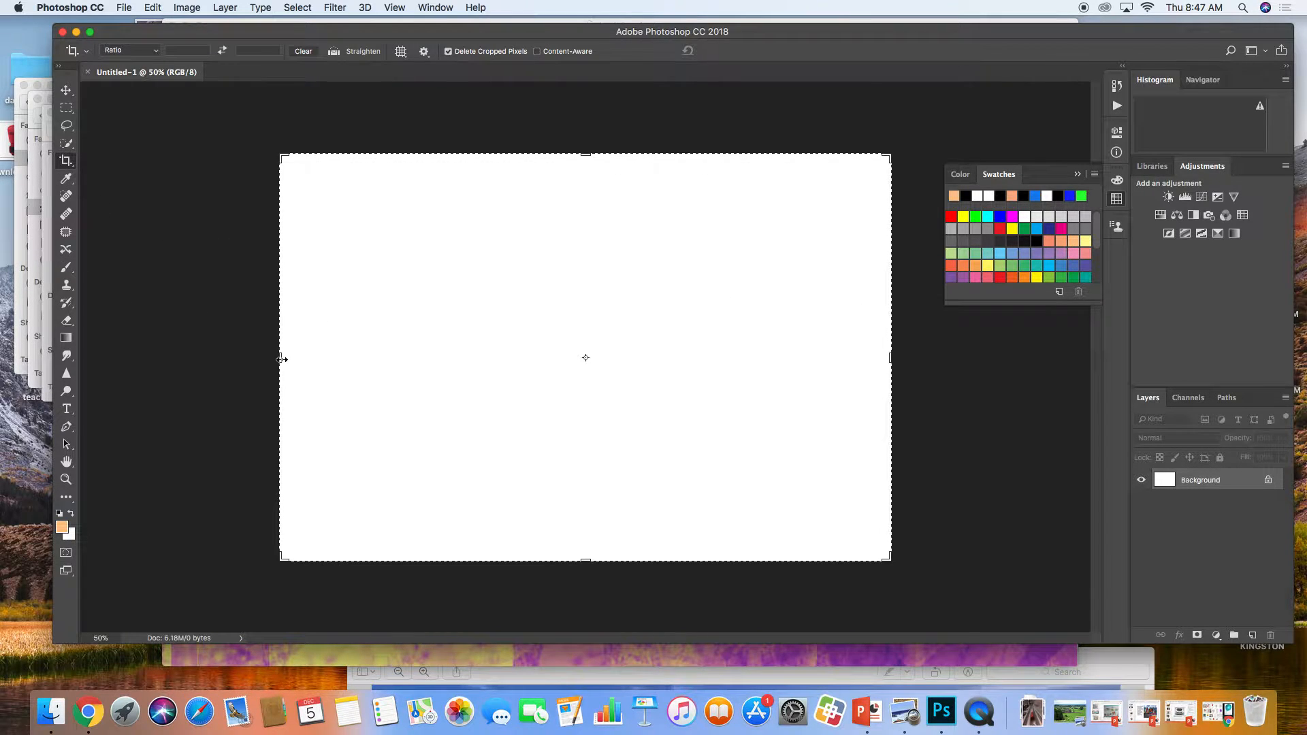
left_click_drag(282, 359, 242, 353)
key("Return")
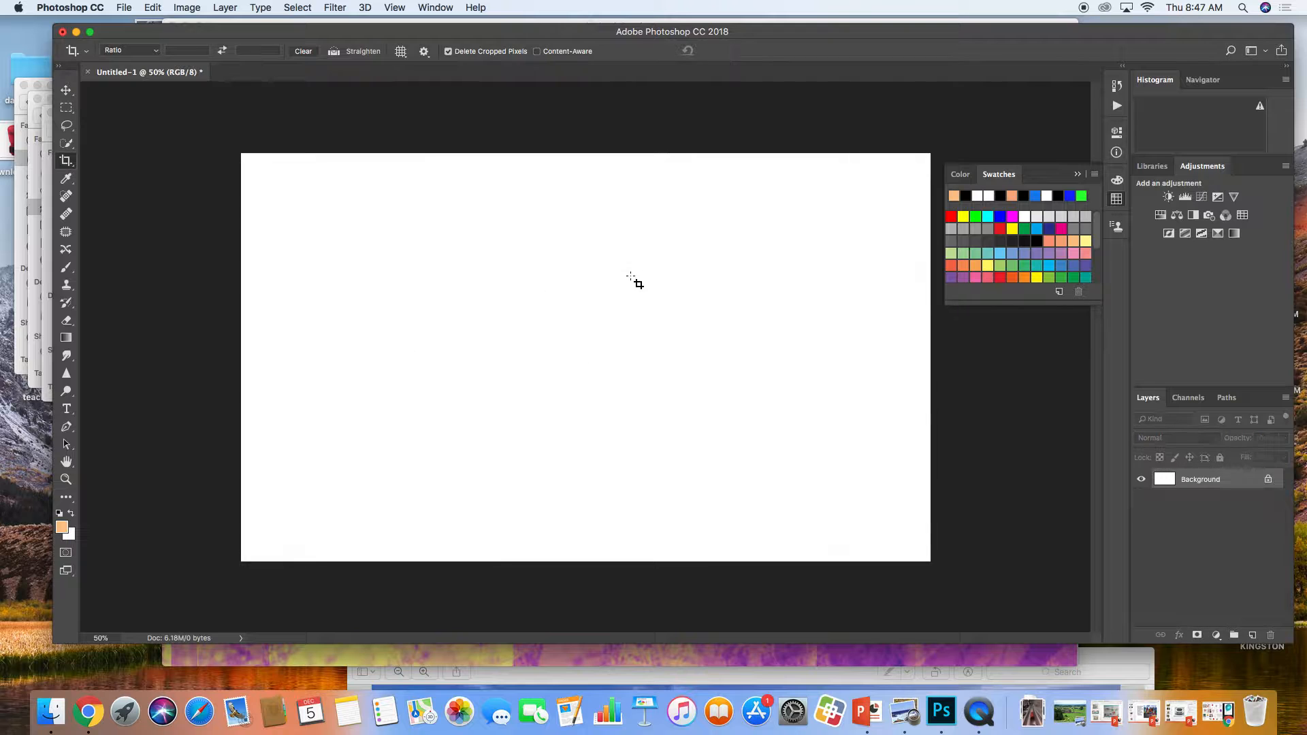
Place backdrop.jpg from the Finder's journal folder into the Photoshop document
left_click_drag(551, 31, 681, 34)
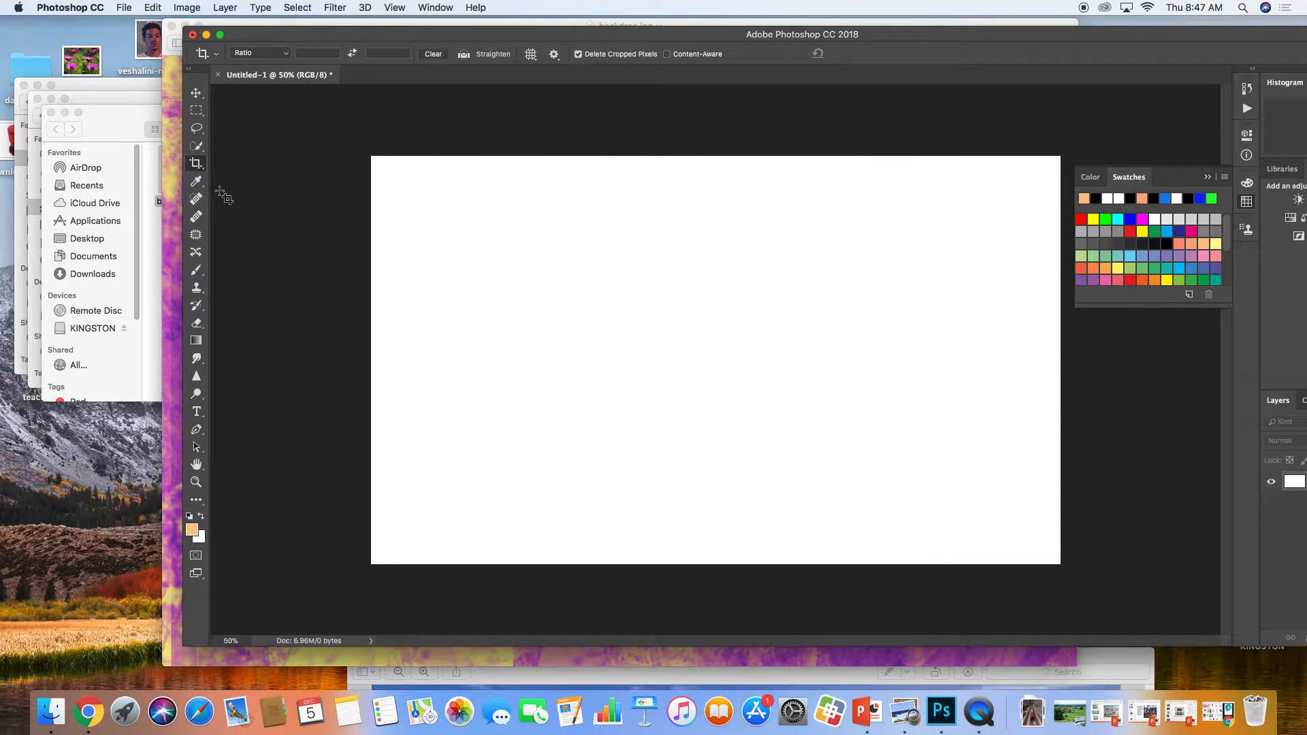
left_click(172, 150)
left_click(170, 29)
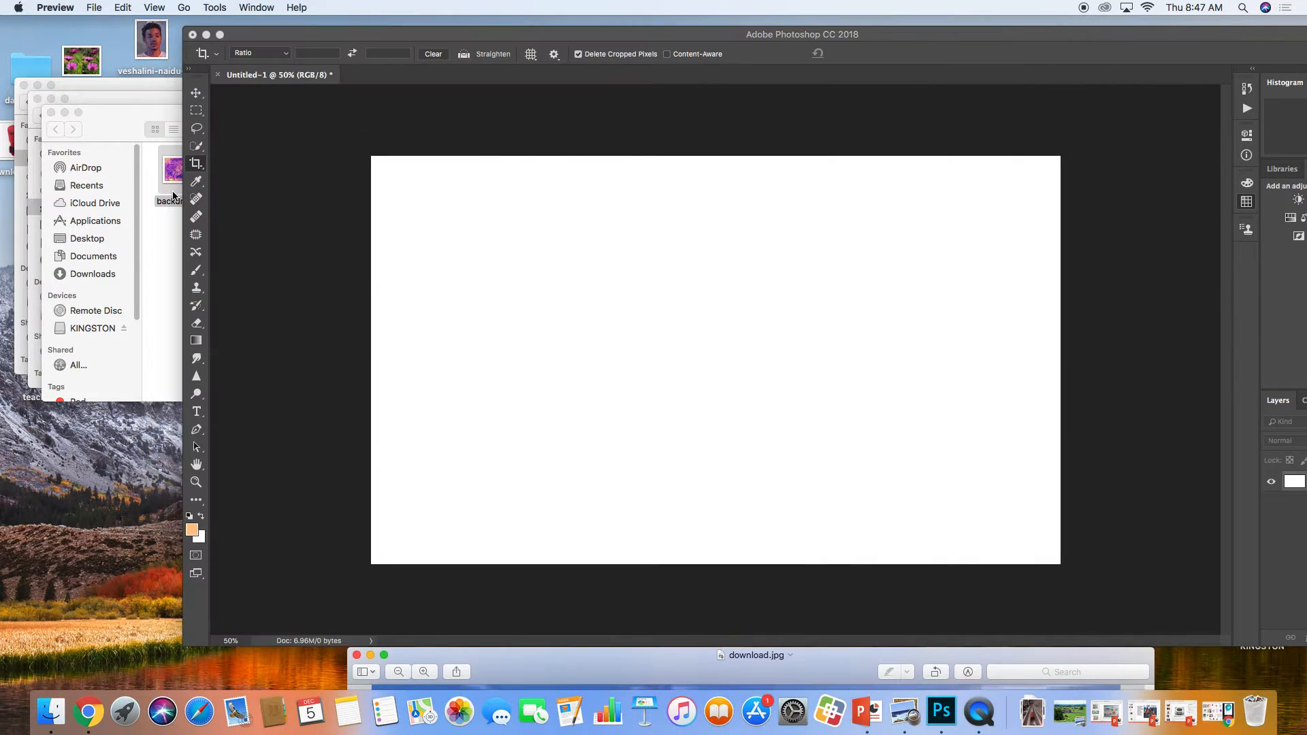
left_click(165, 213)
left_click_drag(177, 177, 244, 185)
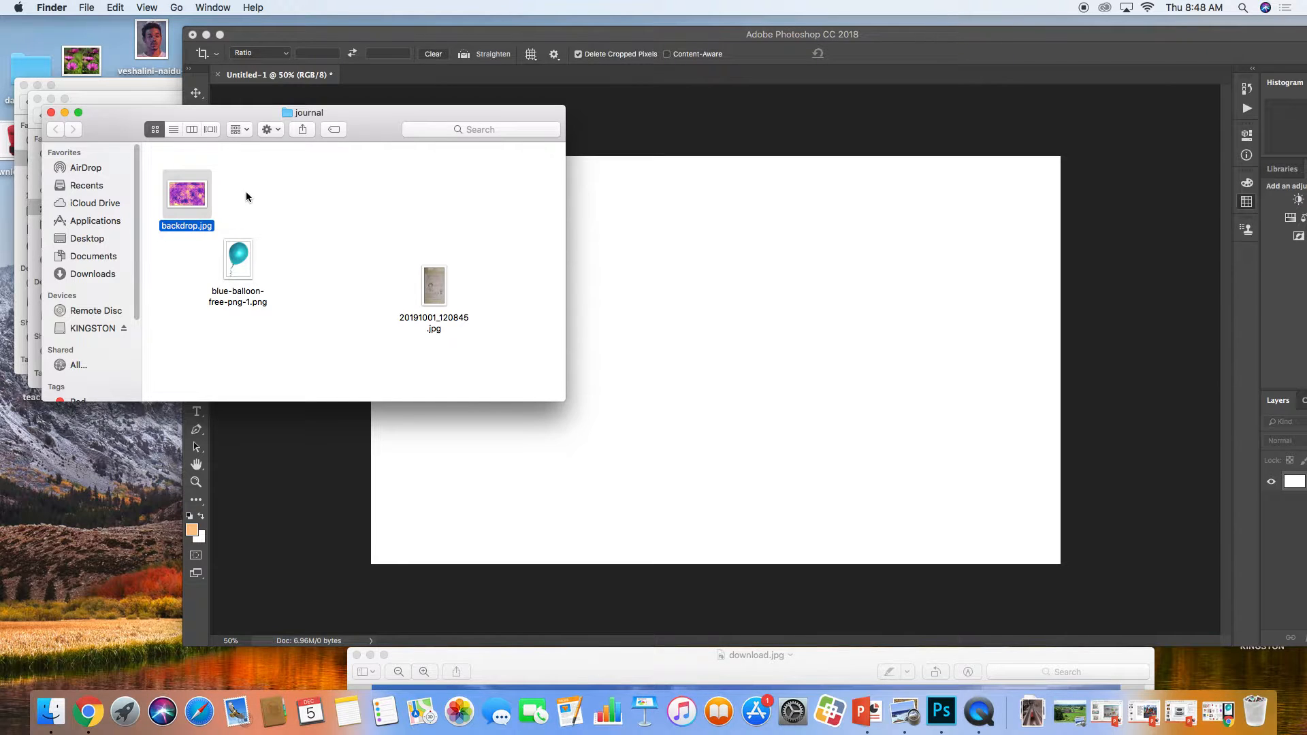
left_click_drag(189, 193, 740, 312)
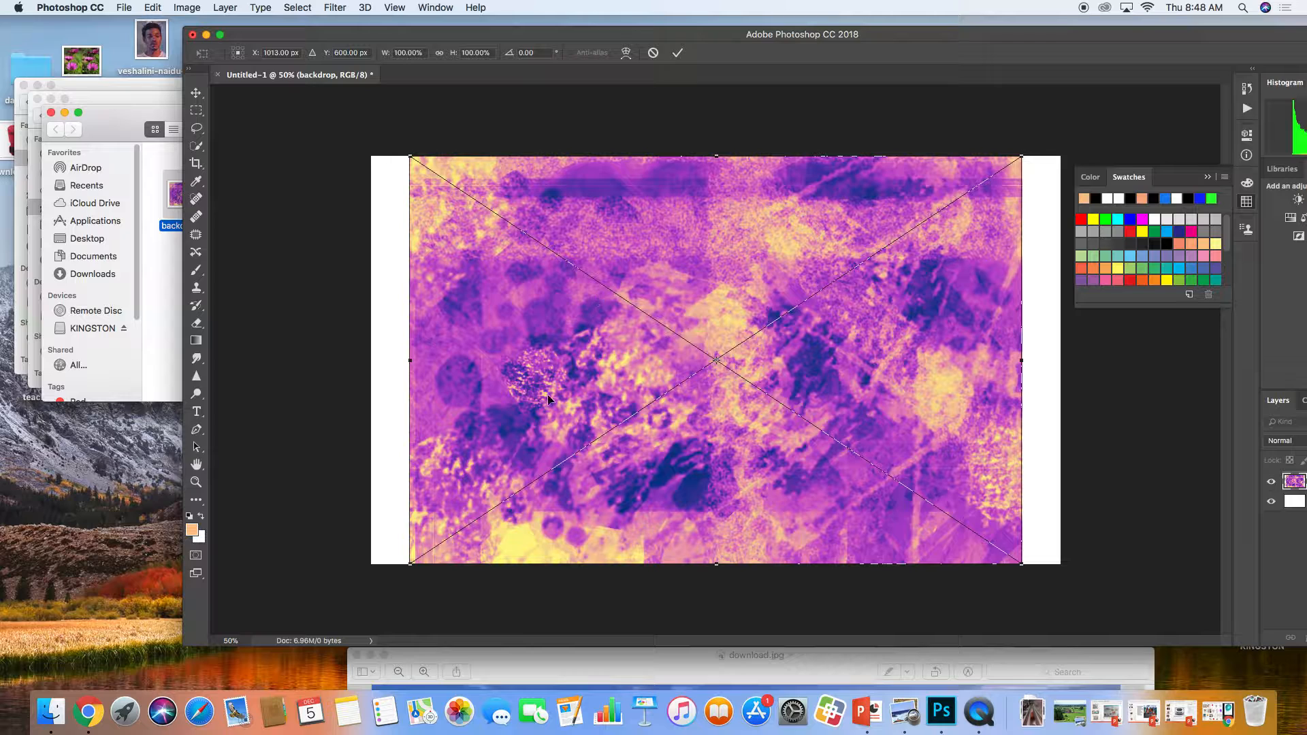
Scale the placed backdrop to about 117% width and 108% height so it covers the whole canvas, and collapse the swatches
left_click_drag(411, 560, 360, 596)
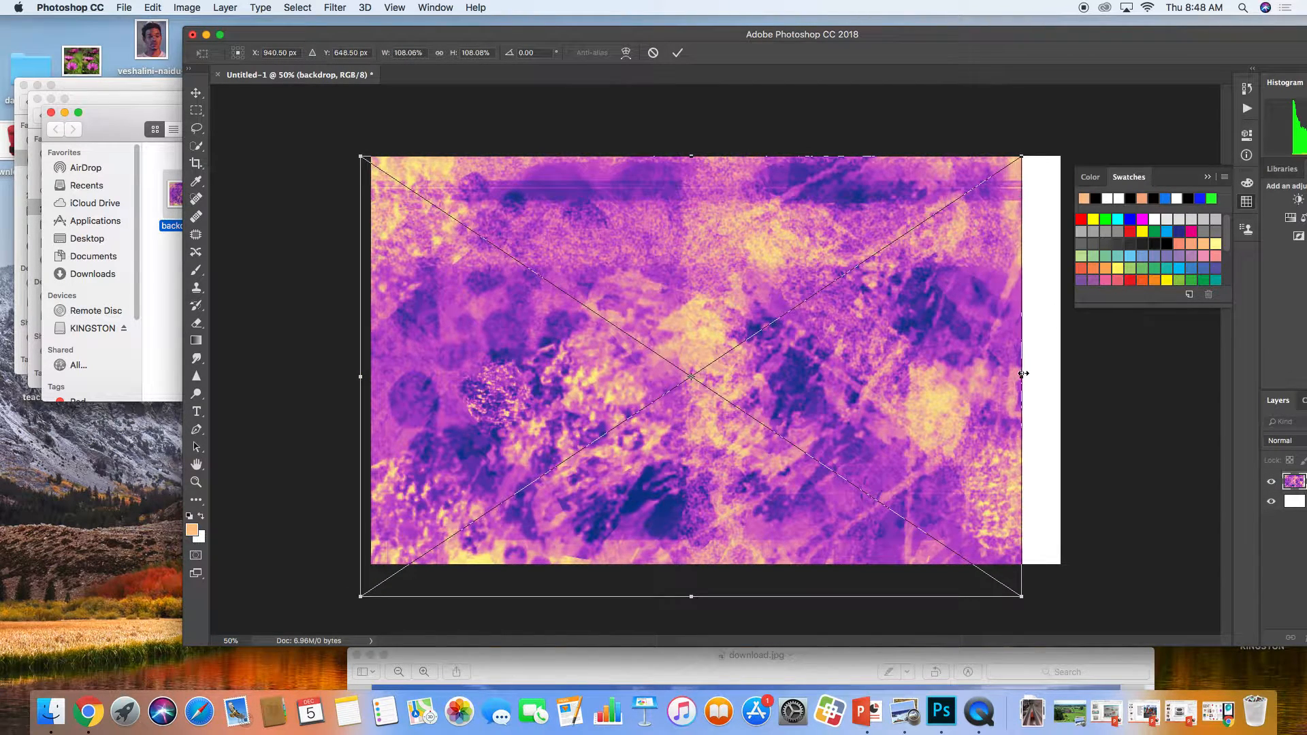
left_click_drag(1023, 373, 1077, 374)
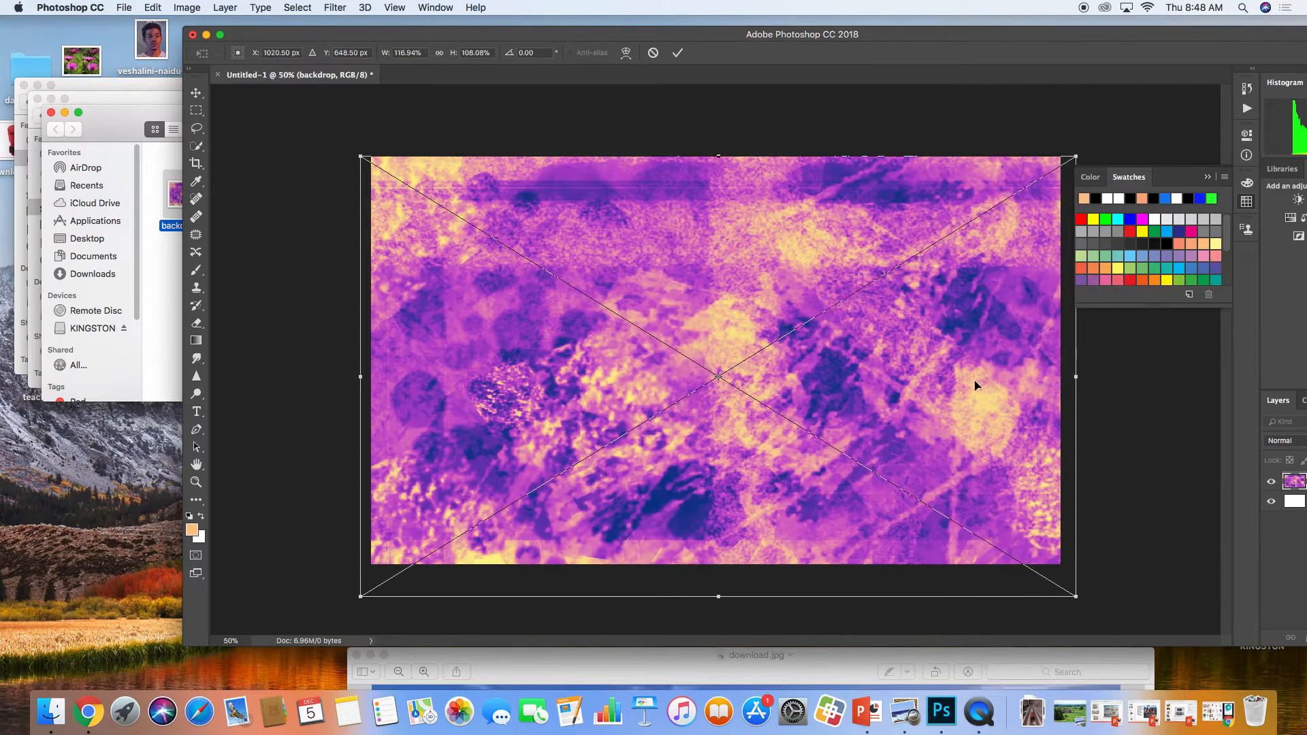
key("Return")
left_click_drag(931, 41, 769, 53)
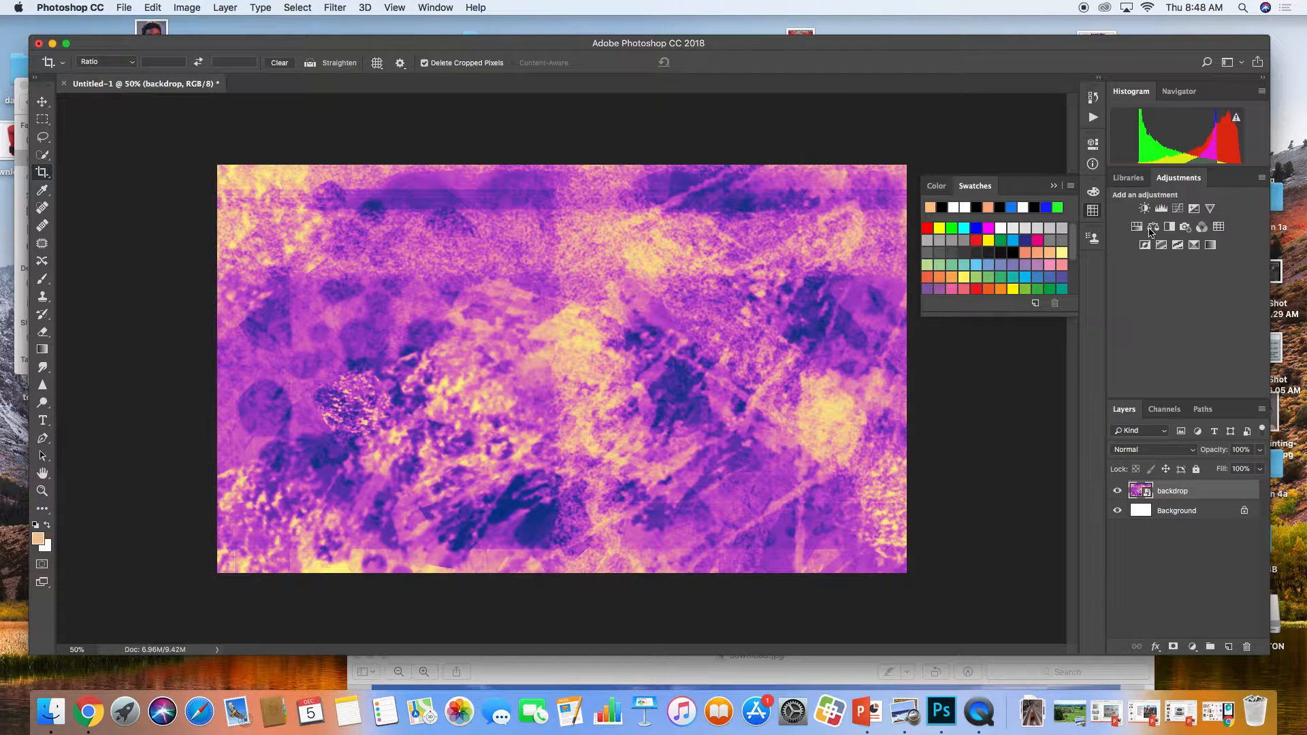
left_click(1053, 185)
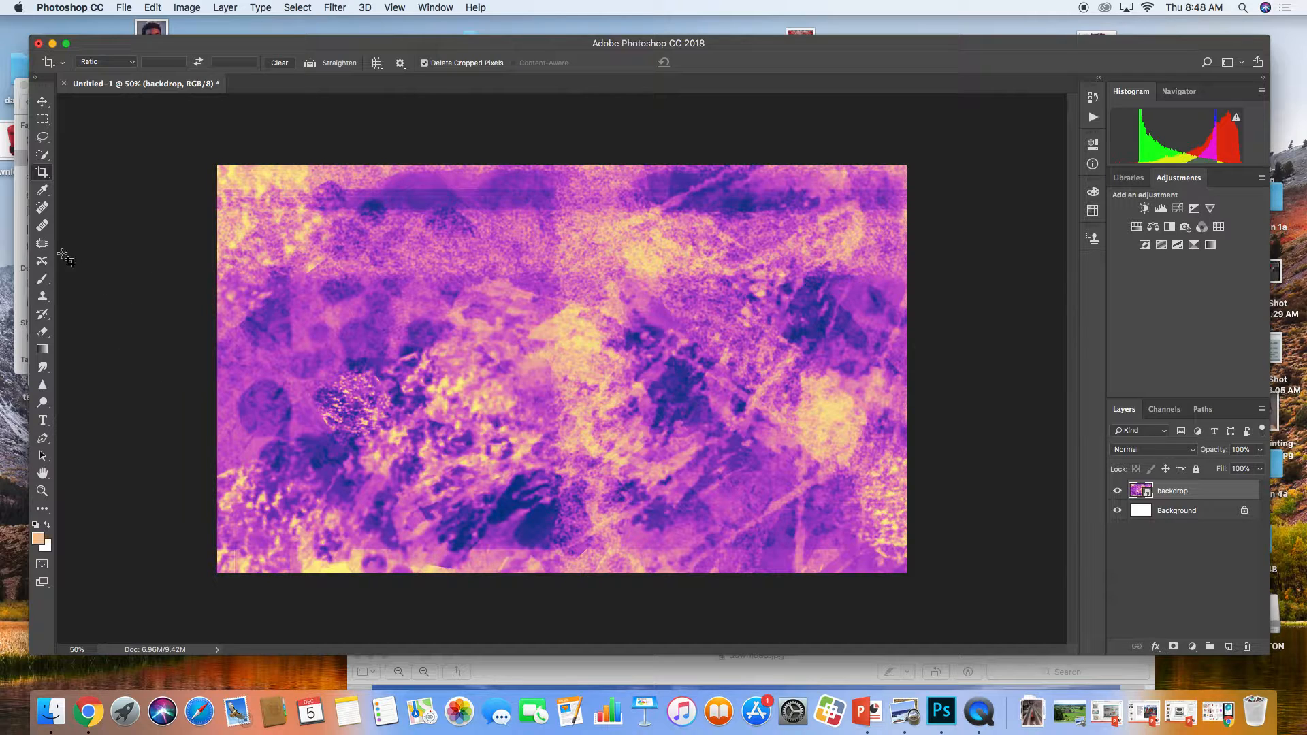
Draw a rectangle about 865 by 604 px in the canvas's upper right, filled with pale yellow sampled from the backdrop
left_click(42, 511)
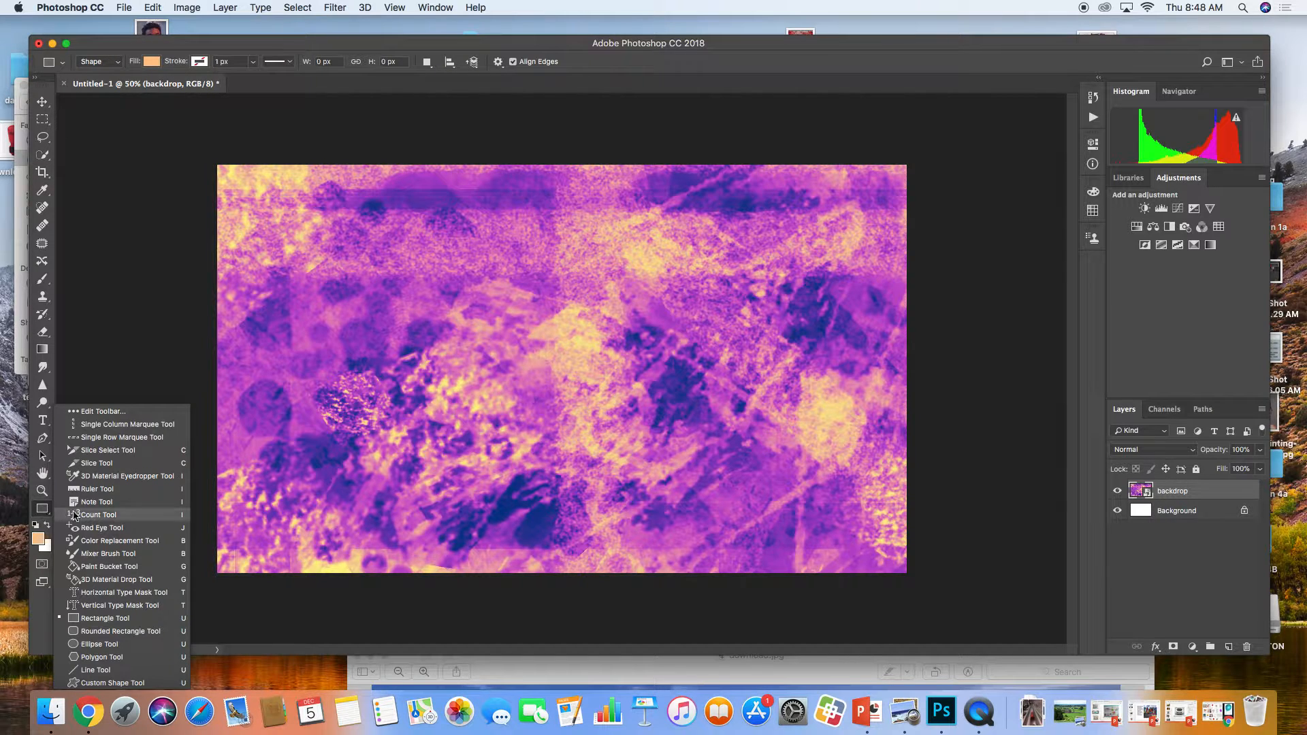
left_click(109, 619)
left_click(38, 539)
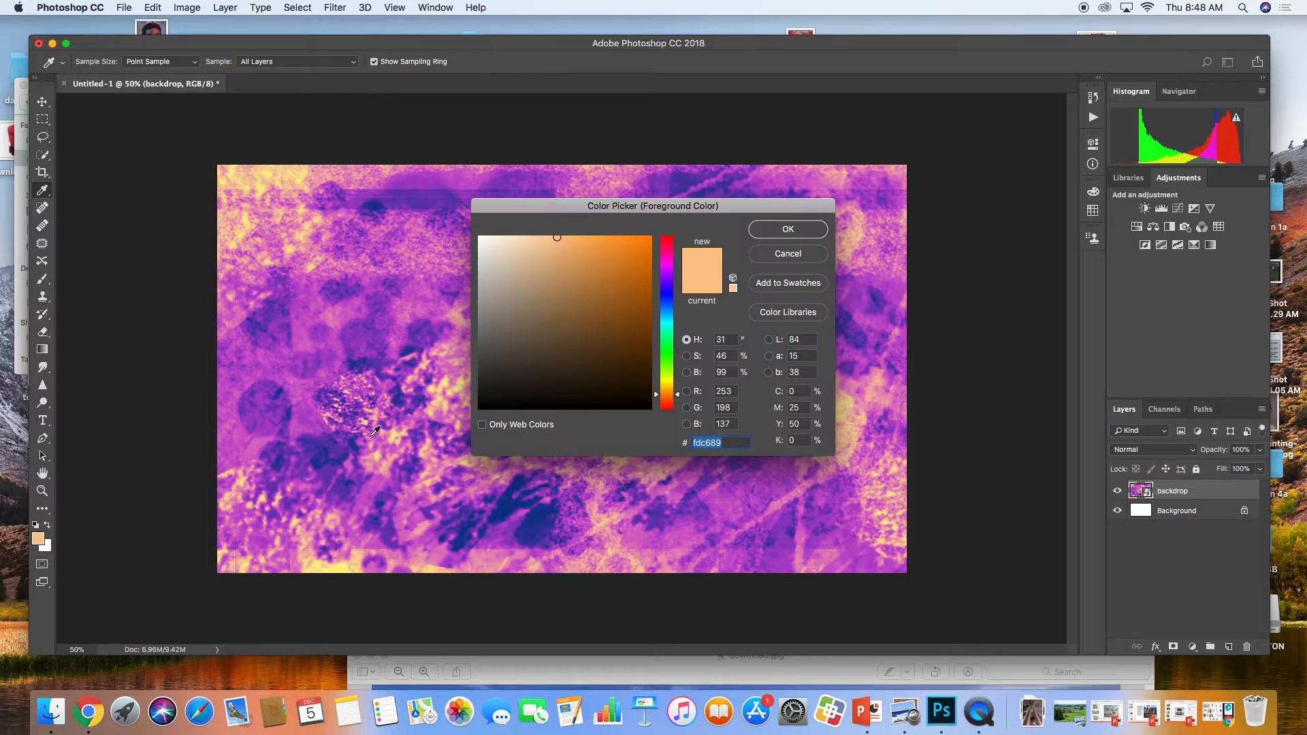
left_click_drag(501, 323, 449, 217)
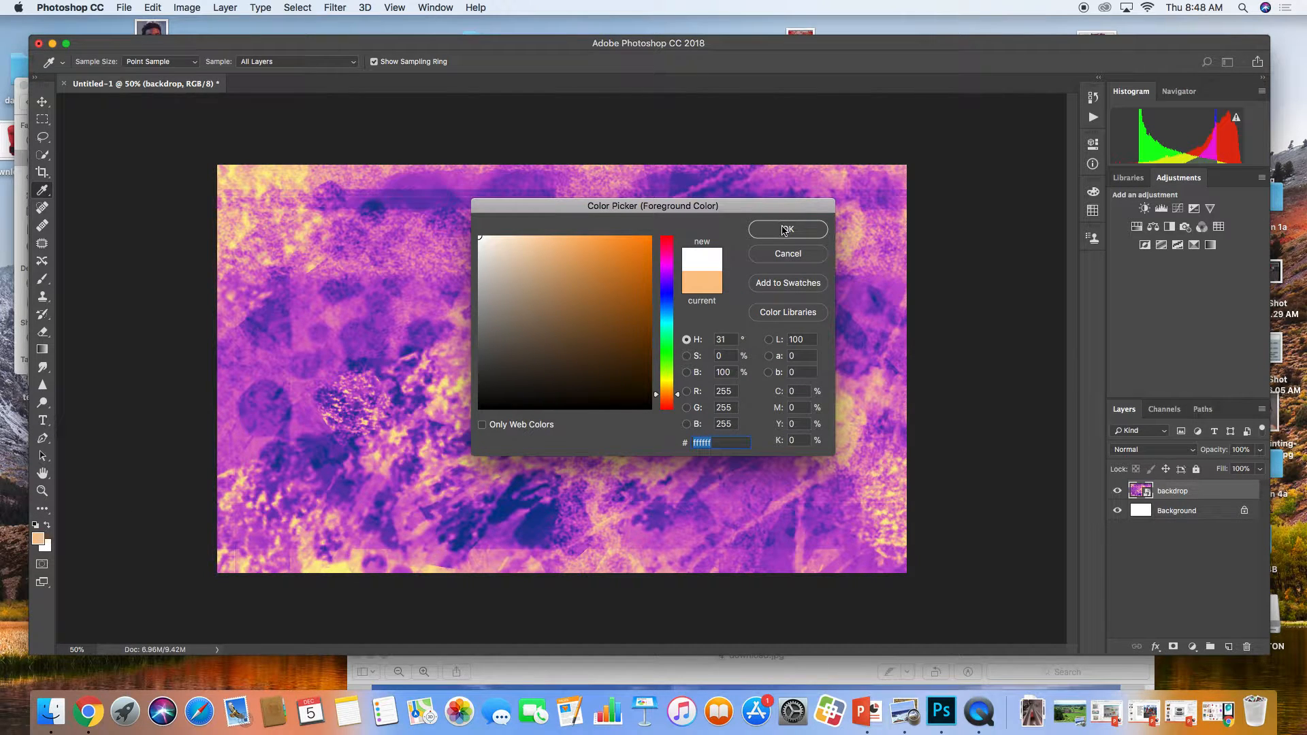
left_click(779, 229)
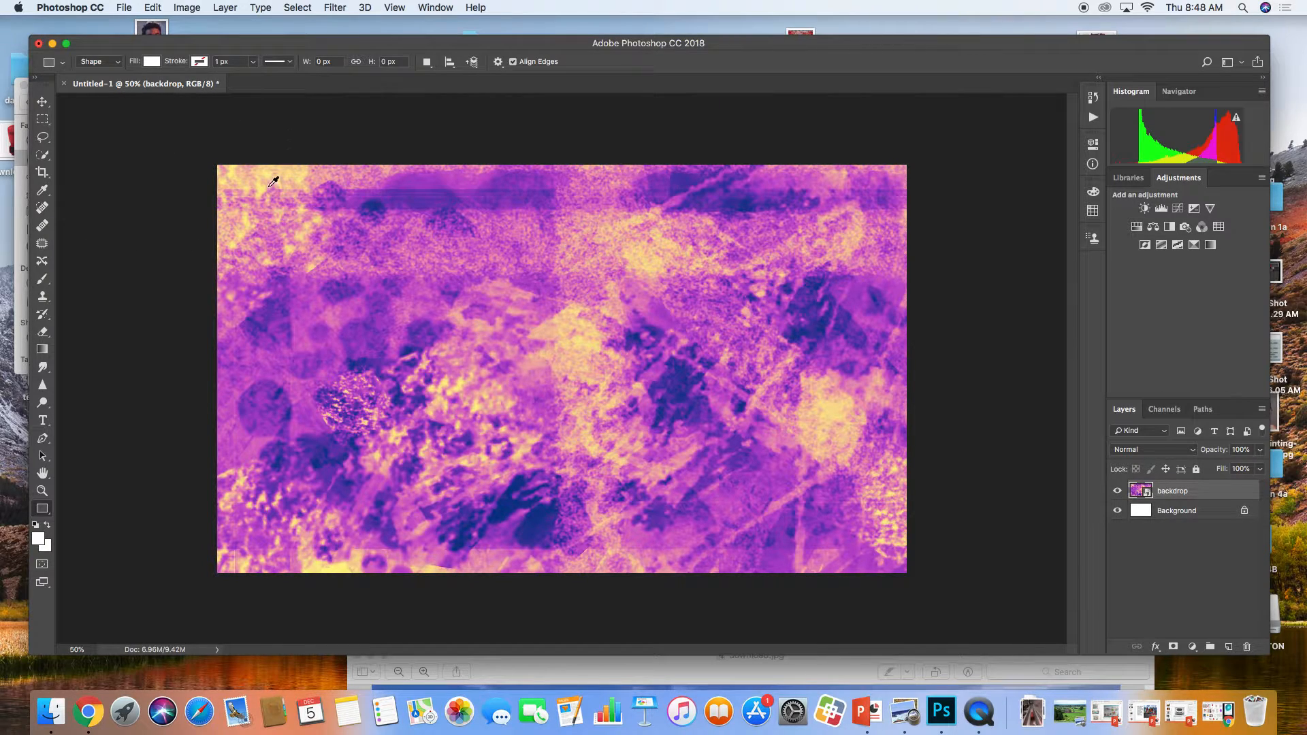
left_click_drag(284, 176, 278, 179)
left_click_drag(591, 178, 885, 382)
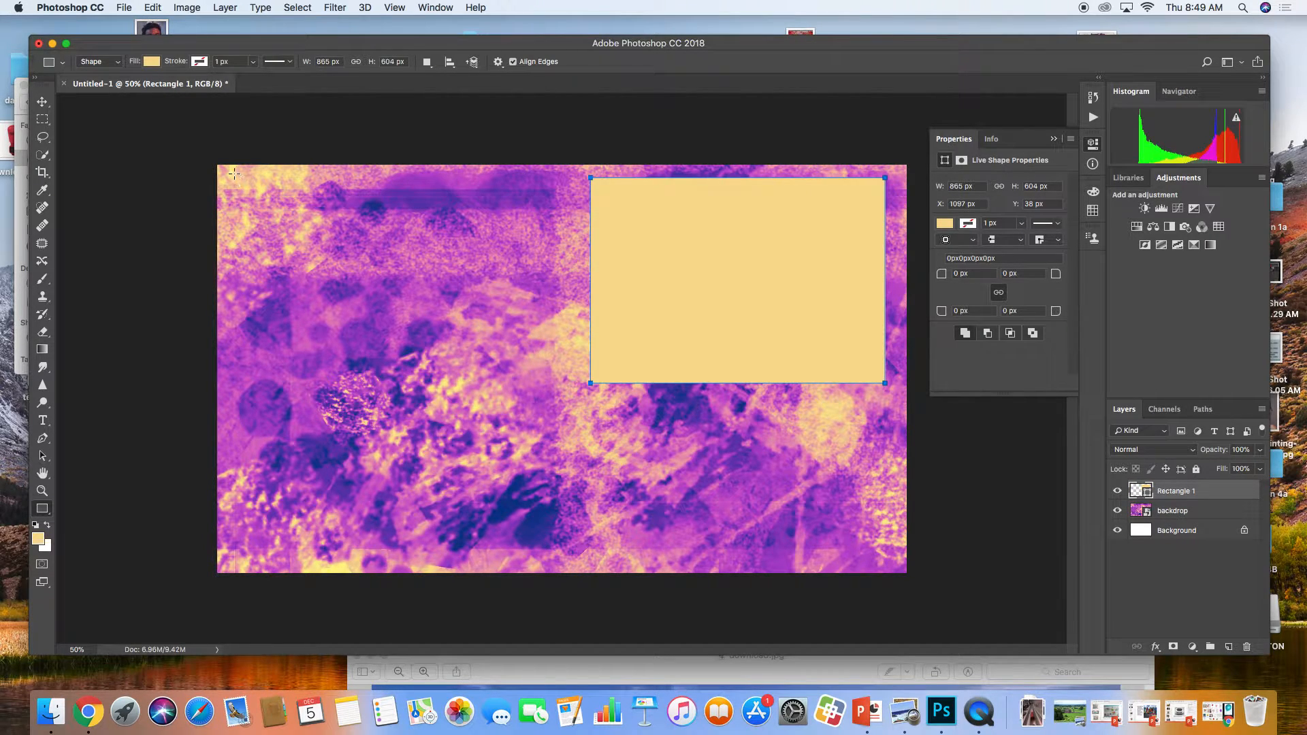
Draw a tall rectangle about 937 by 1120 px on the canvas's left half and move it down to about Y 40 px
mouse_move(234, 174)
left_mouse_down()
mouse_move(529, 441)
mouse_move(552, 555)
left_mouse_up()
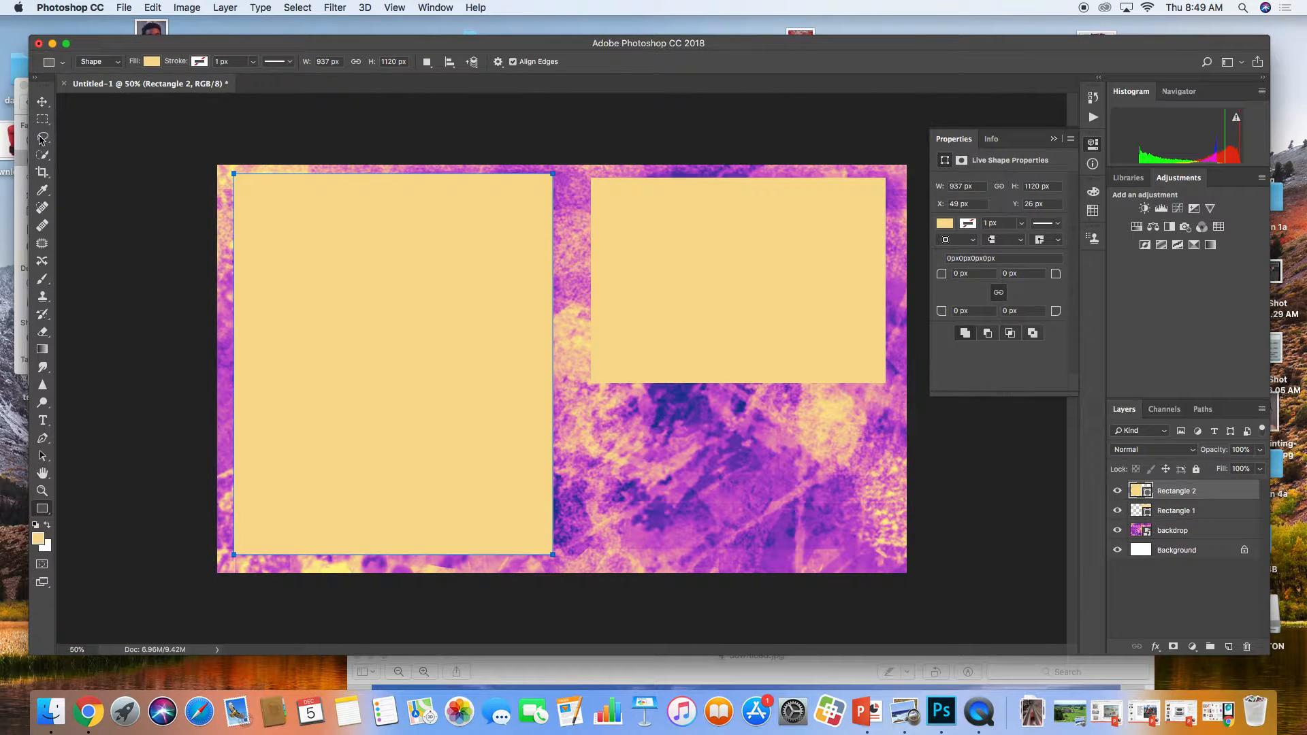
left_click(42, 102)
mouse_move(654, 341)
left_mouse_down()
mouse_move(643, 332)
mouse_move(642, 345)
left_mouse_up()
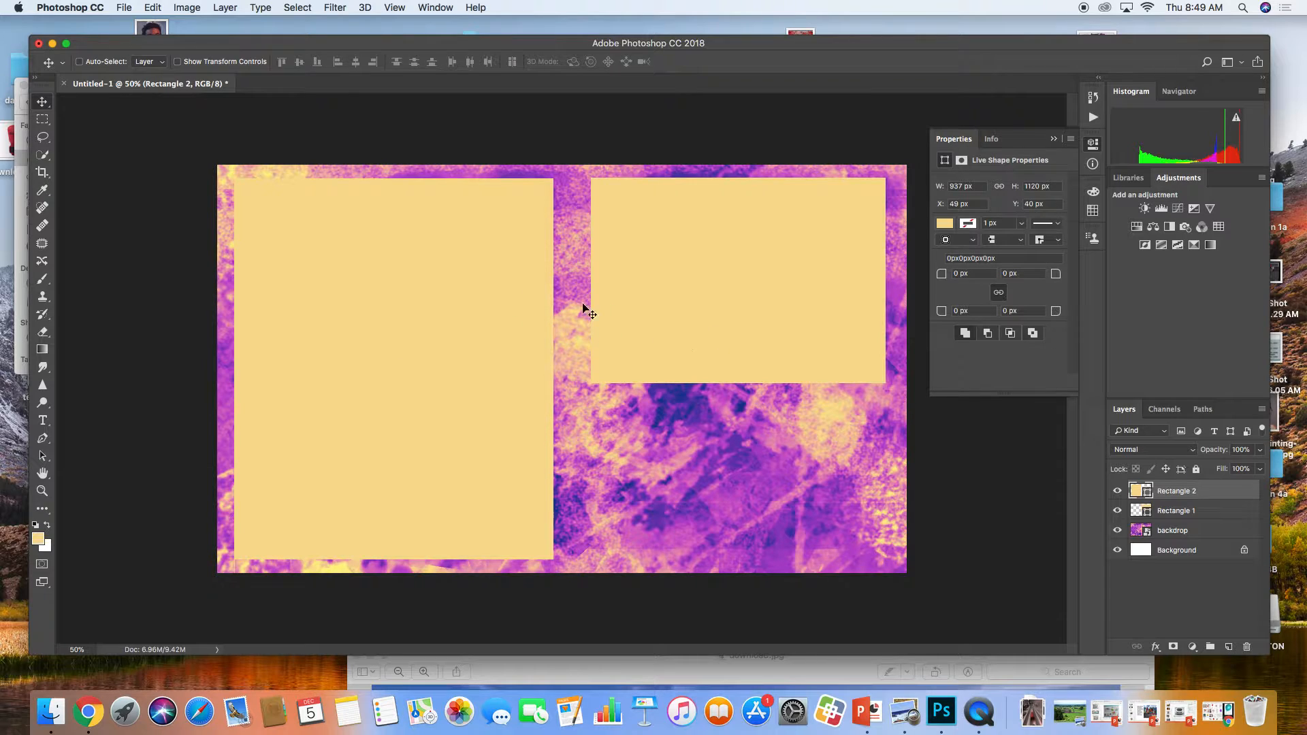
Turn on layer auto-selection and enlarge the upper-right rectangle to about 883 by 616 px with Free Transform
left_click(79, 61)
left_click_drag(619, 300, 622, 300)
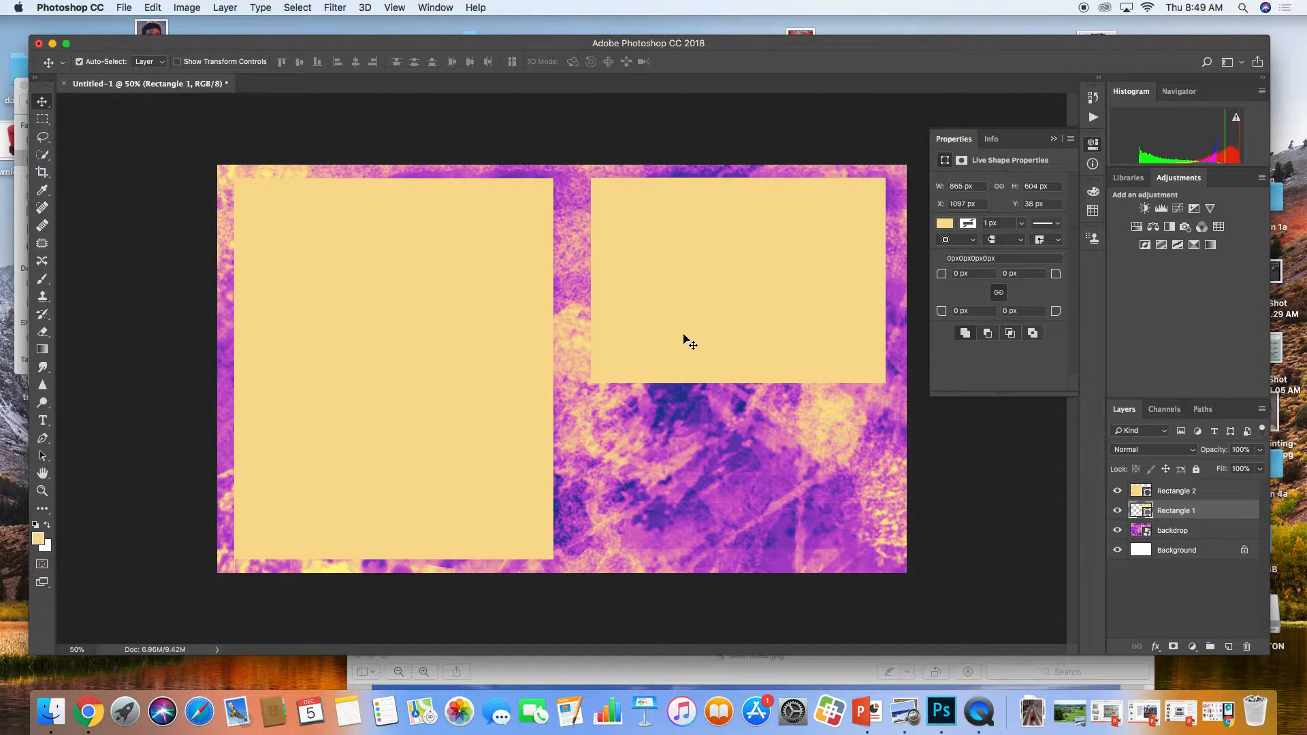
key("super+t")
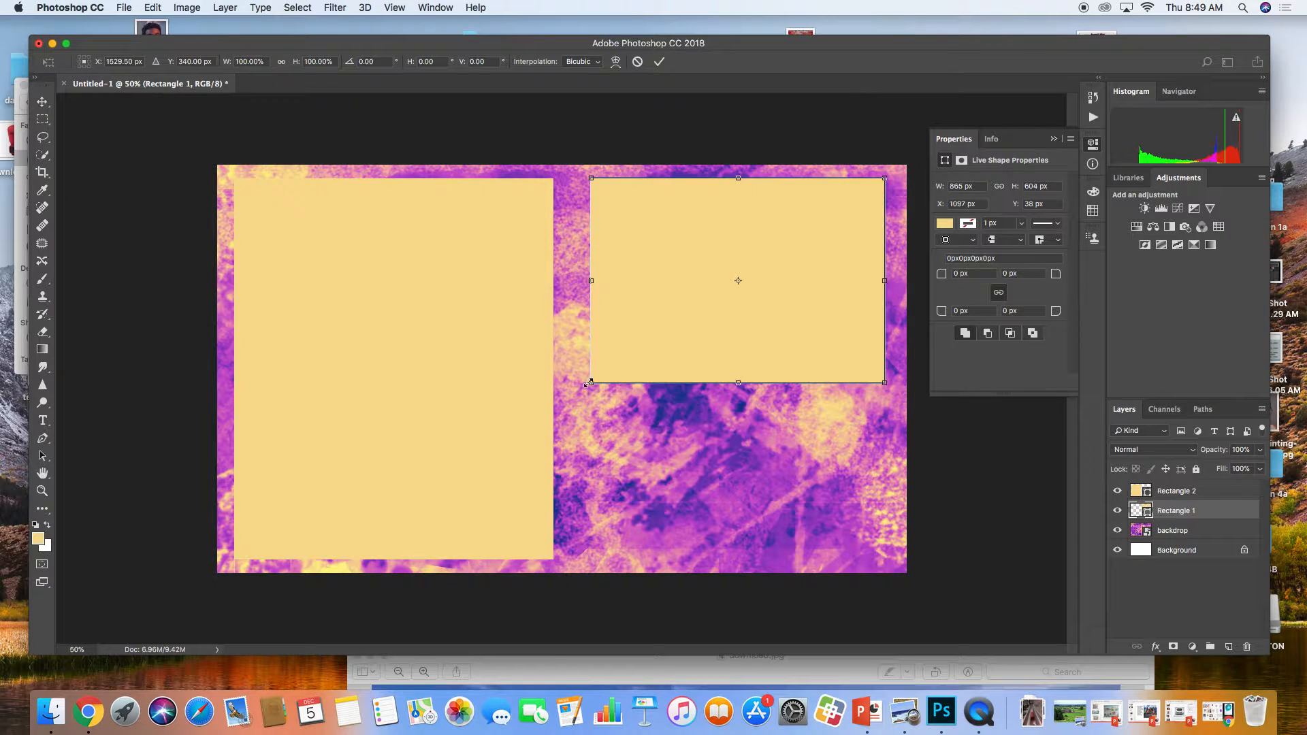
mouse_move(589, 382)
left_mouse_down()
mouse_move(598, 376)
mouse_move(585, 387)
left_mouse_up()
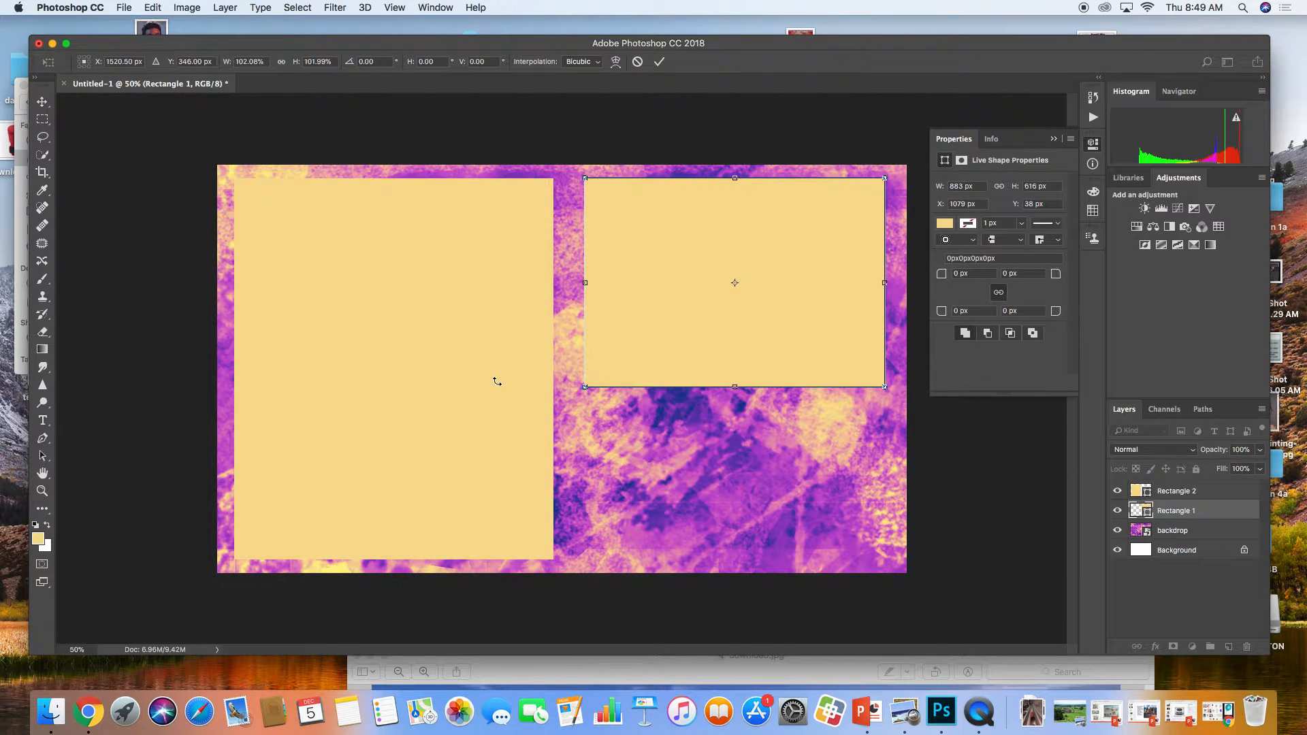
key("Return")
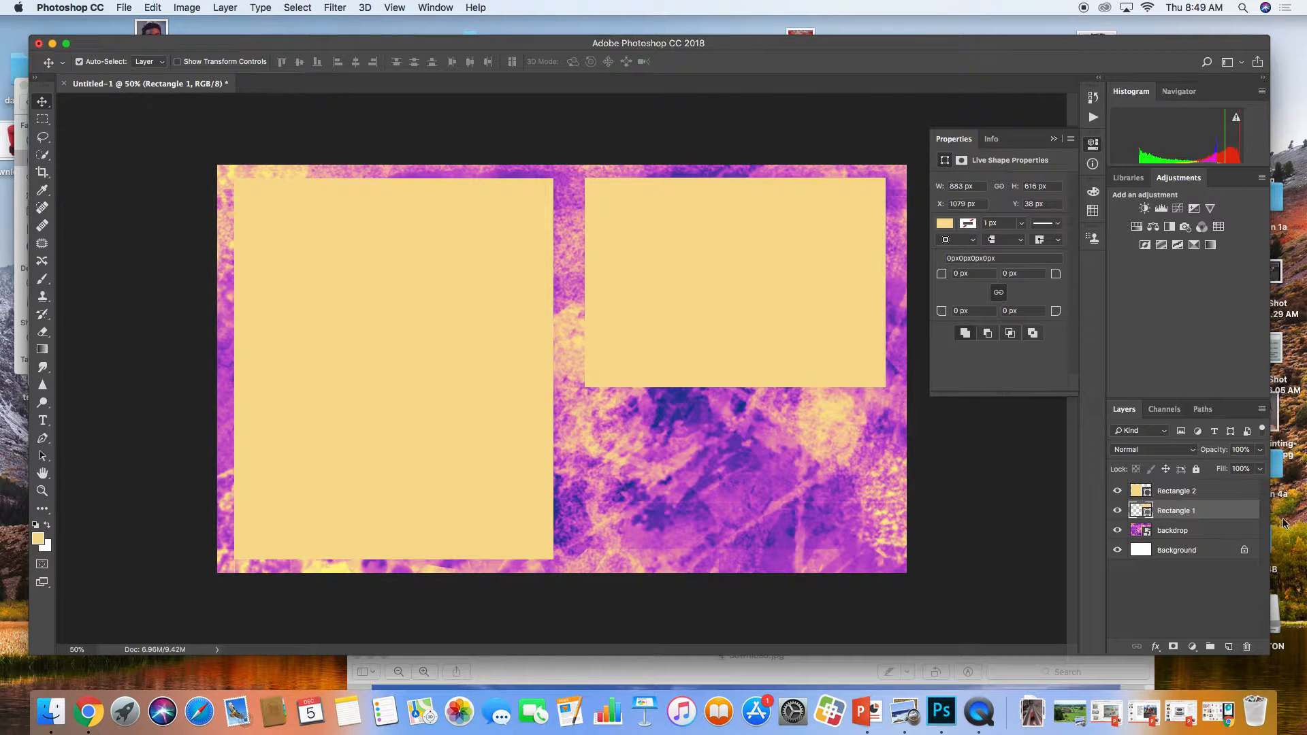
Lower the layer opacity of both yellow rectangles so the backdrop shows through, and deselect the layers
left_click(1260, 469)
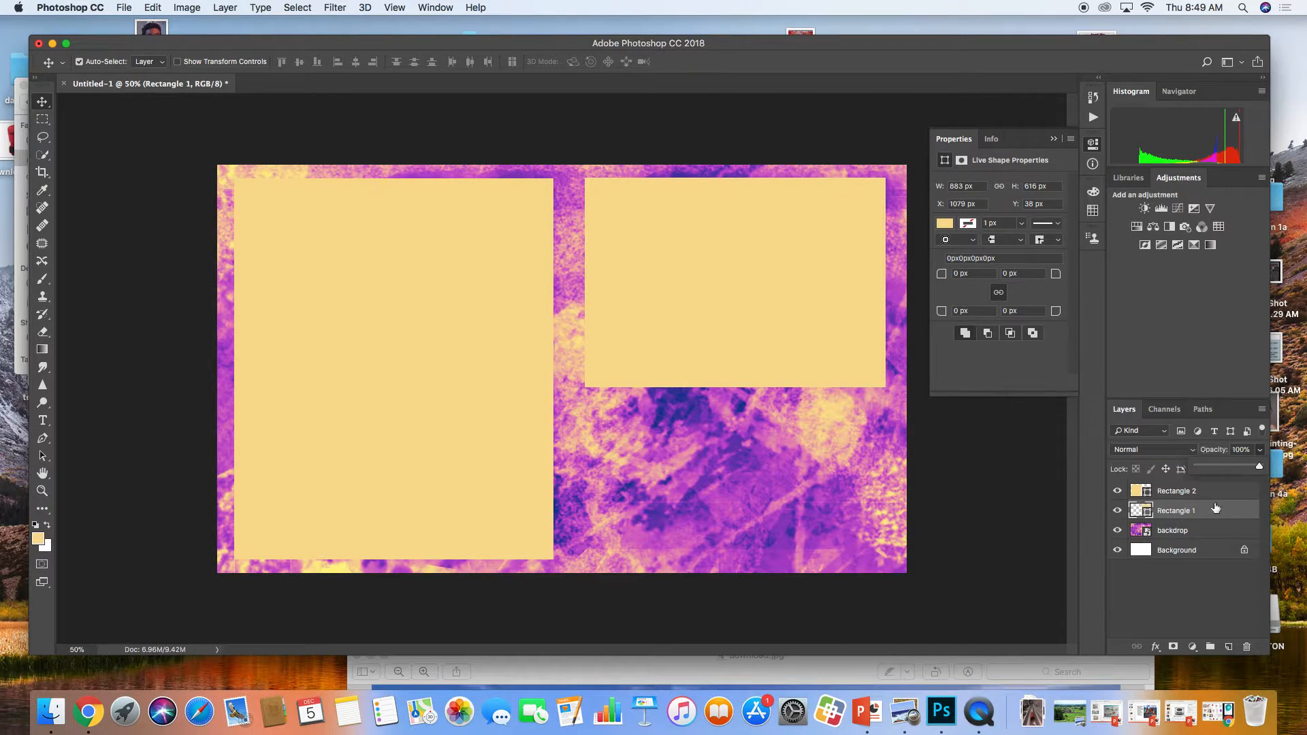
left_click(1239, 467)
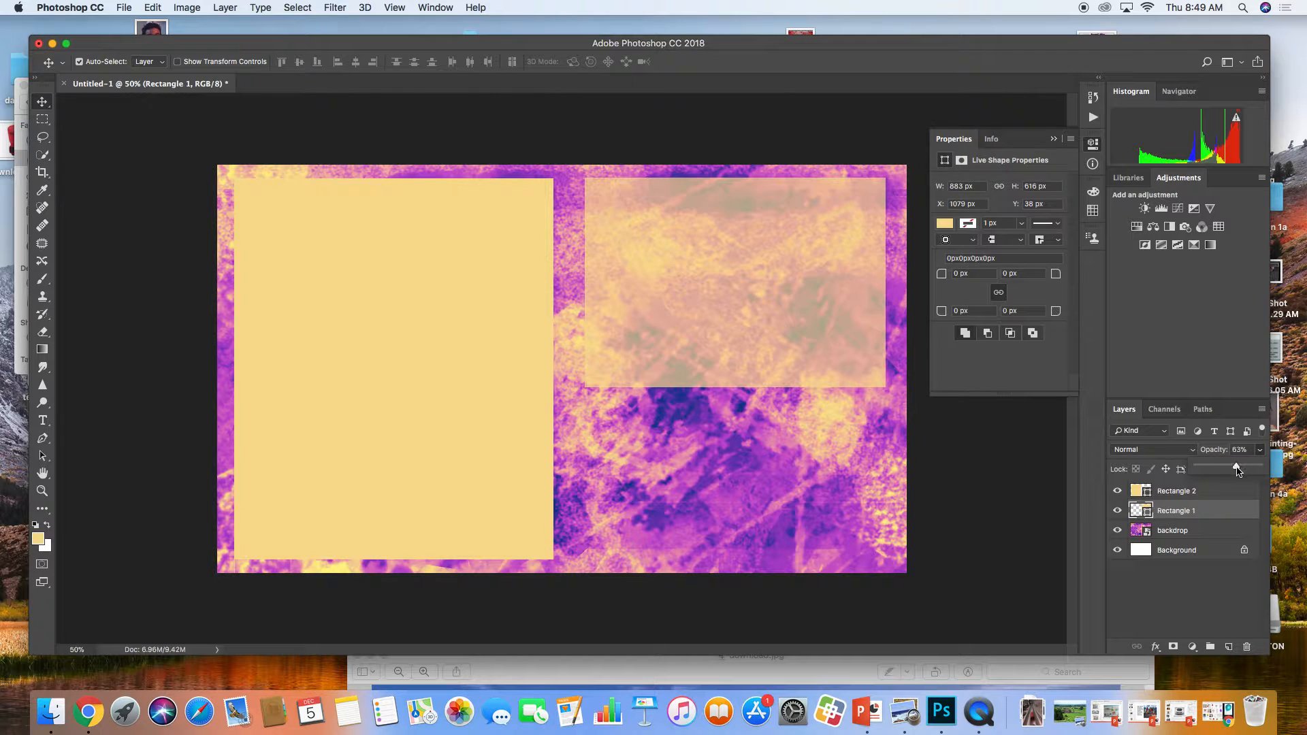
left_click_drag(1237, 470, 1240, 470)
left_click(1210, 493)
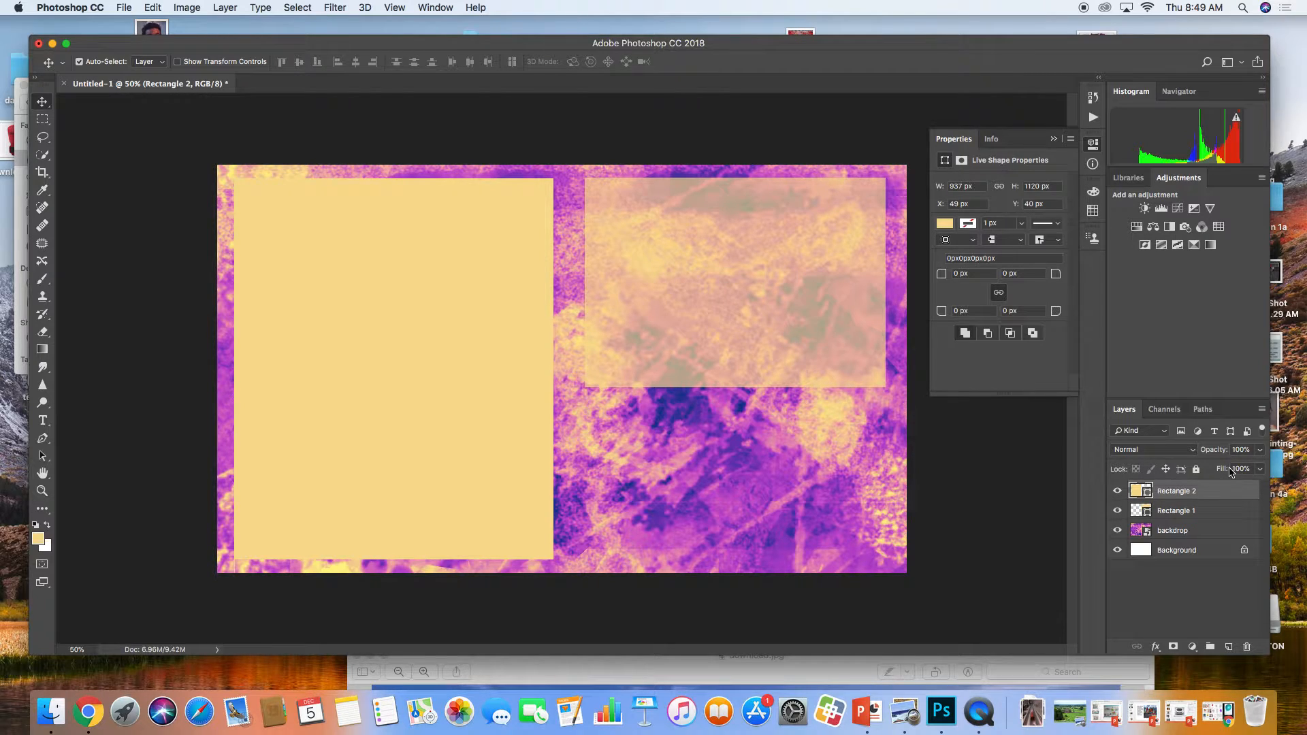
left_click(1257, 450)
left_click(1240, 468)
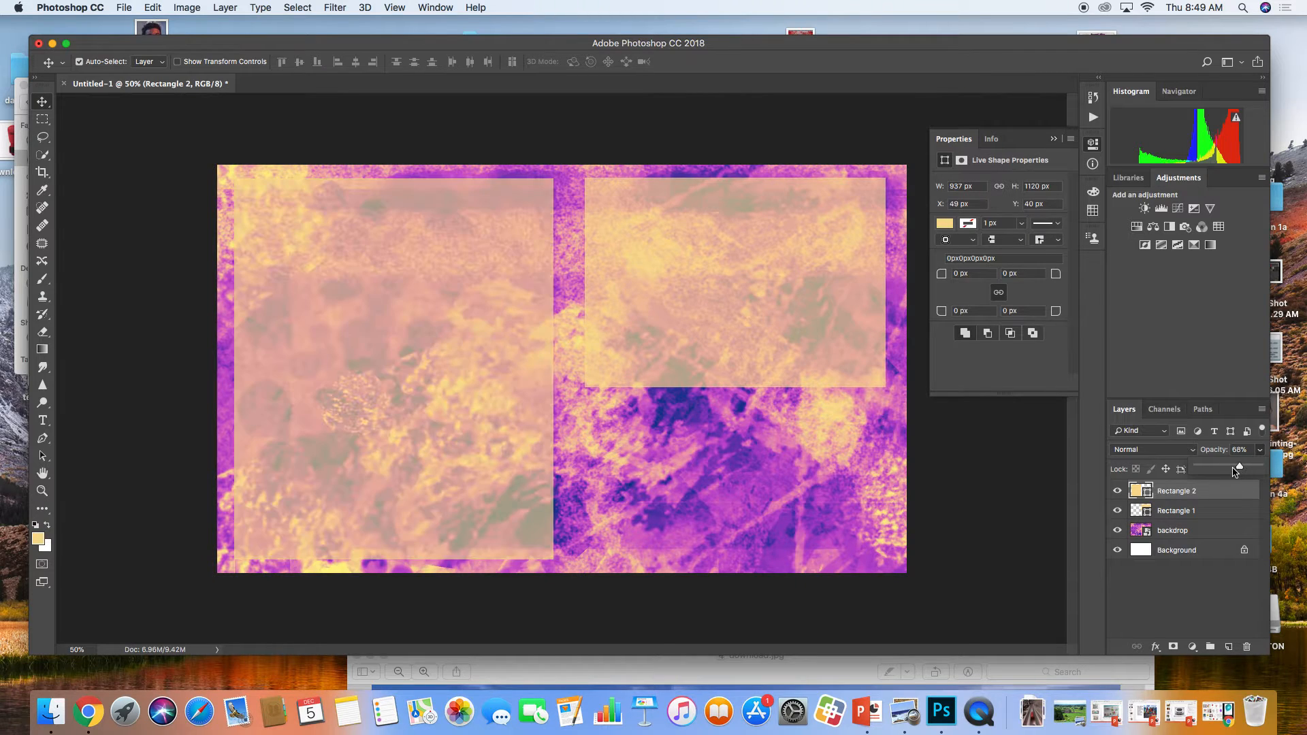
left_click_drag(1235, 470, 1247, 473)
left_click(1210, 581)
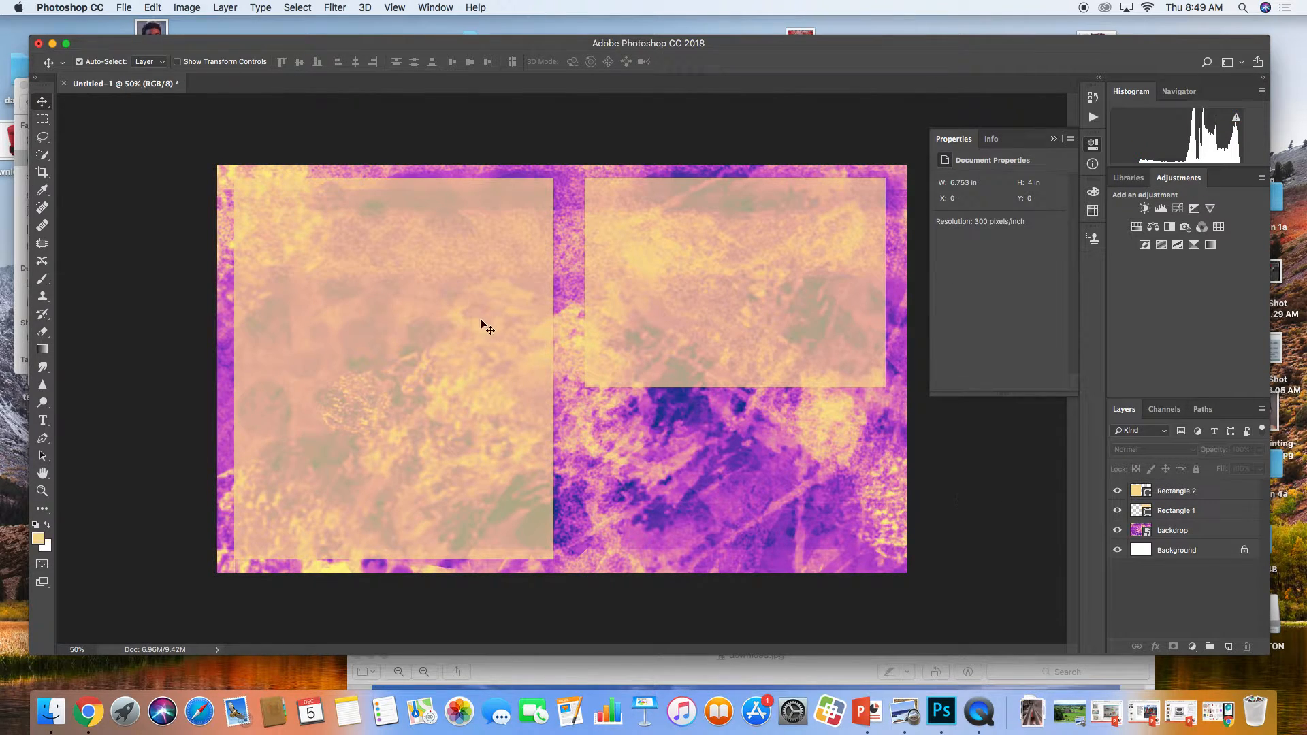
Place blue-balloon-free-png-1.png from the Finder's journal folder into the Photoshop document above the rectangles
left_click_drag(490, 49, 843, 83)
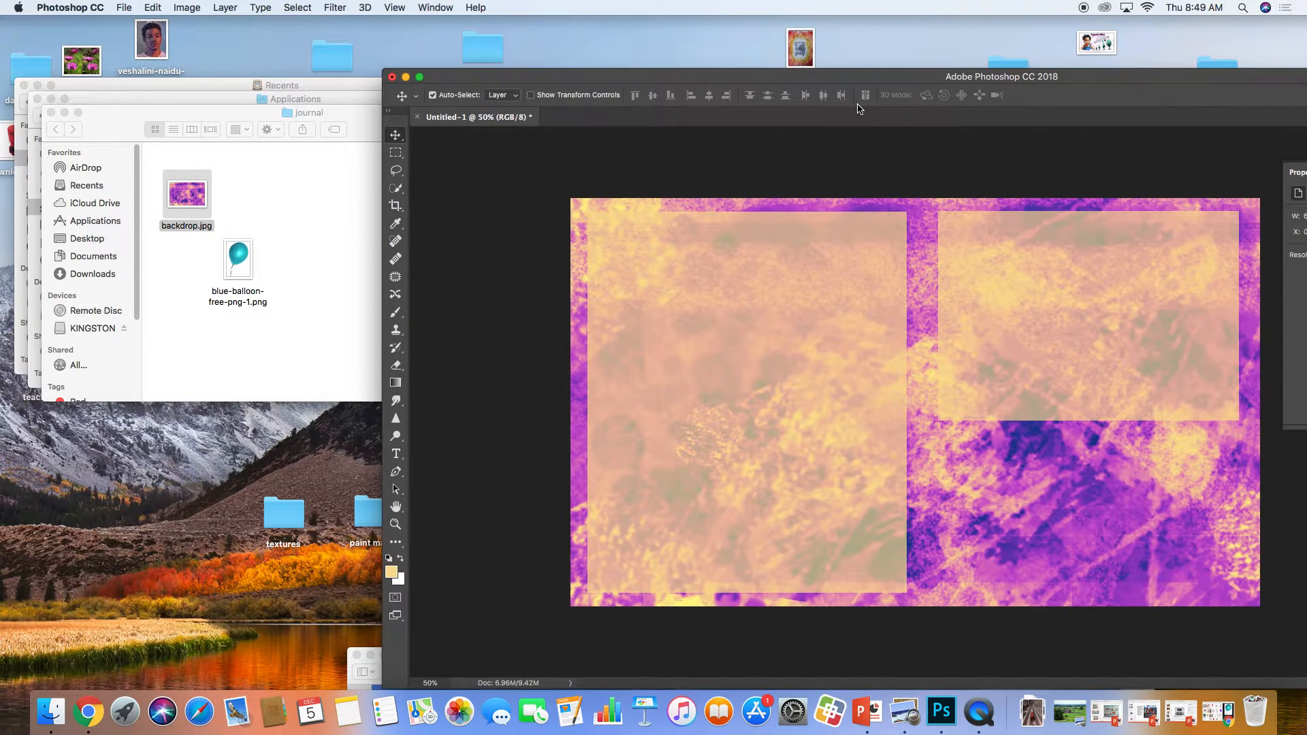
left_click(241, 176)
left_click_drag(249, 266, 844, 350)
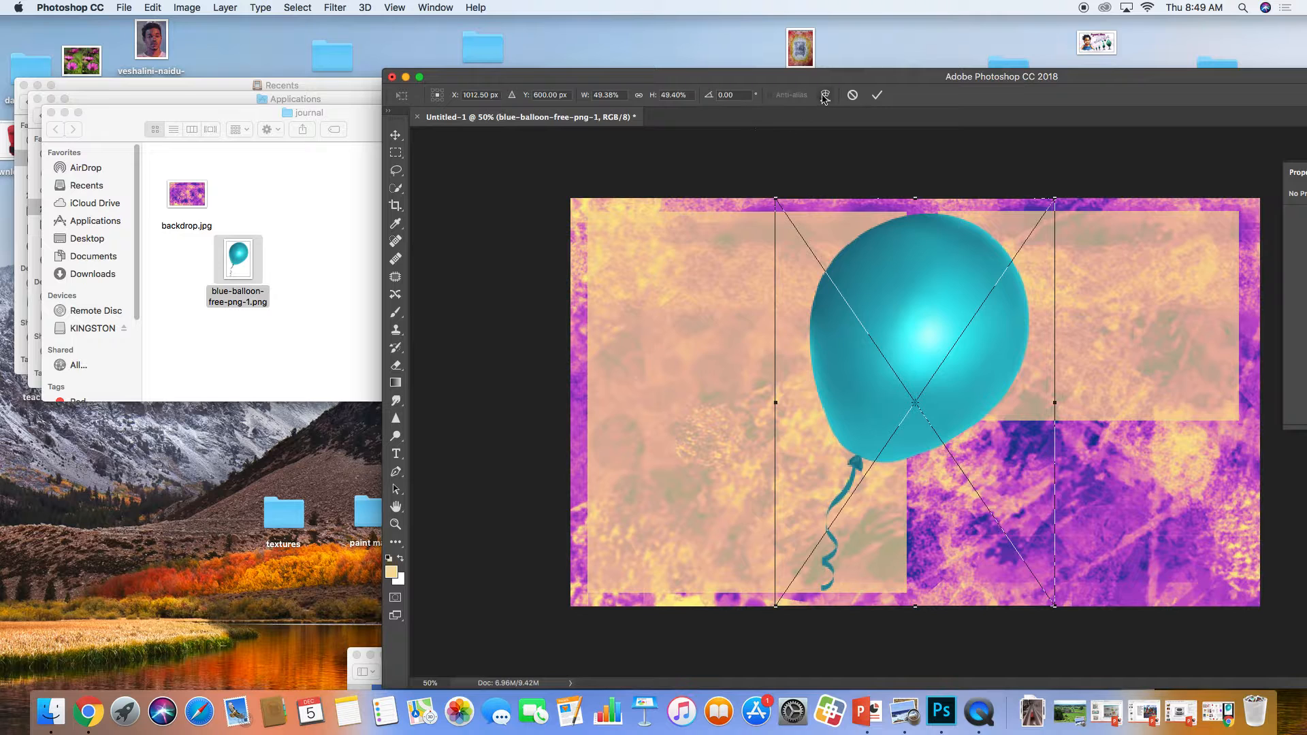
left_click_drag(825, 76, 448, 68)
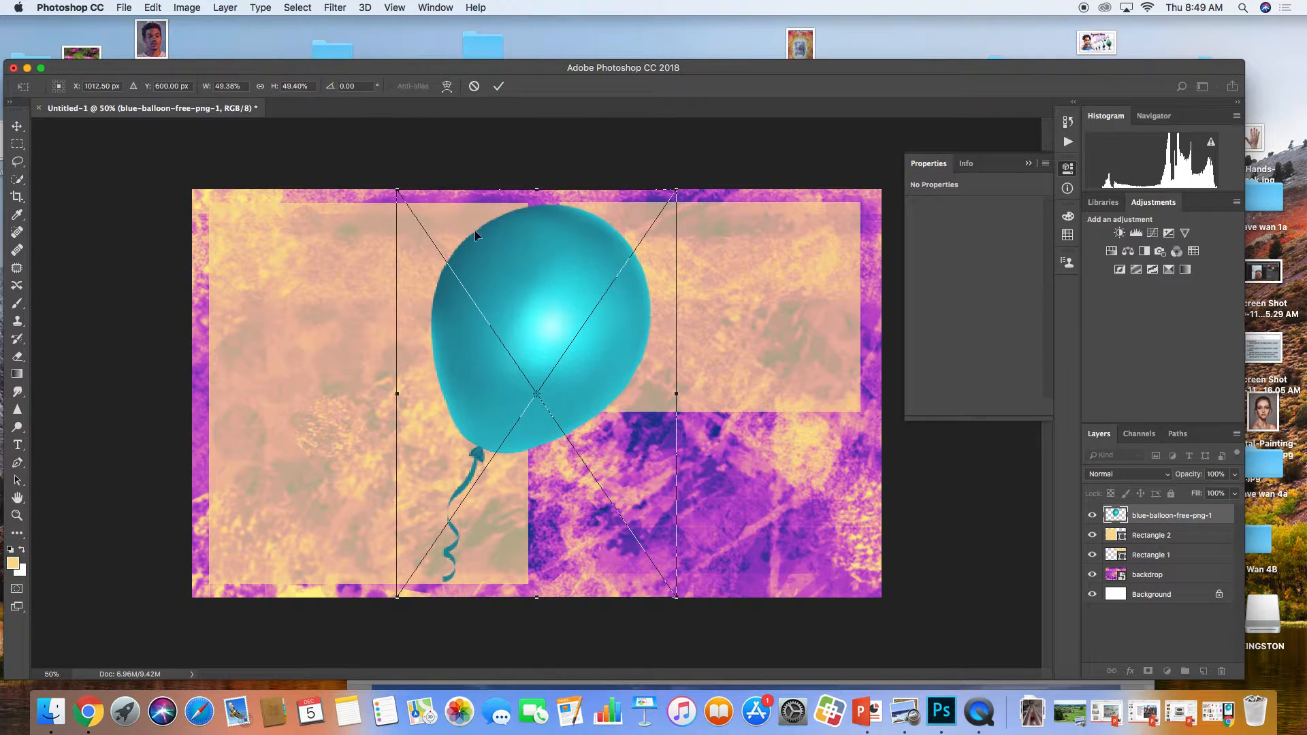
Scale the placed balloon down proportionally to about 31.2%, keeping its lower-right corner fixed
left_click_drag(394, 185, 500, 339)
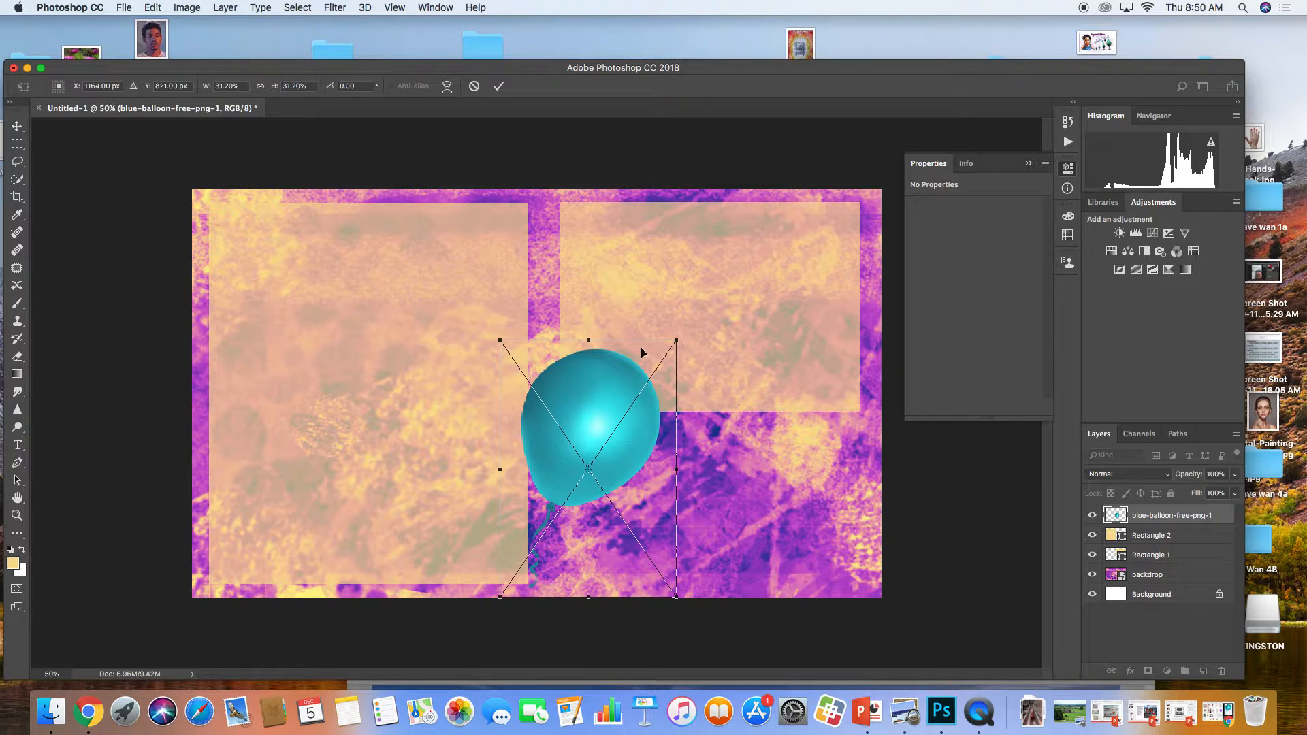
Preview blue-balloon-free-png-1.png from the Finder's journal folder to examine the balloon's background, and return to Photoshop
left_click_drag(661, 71, 1125, 235)
left_click(348, 310)
double_click(237, 275)
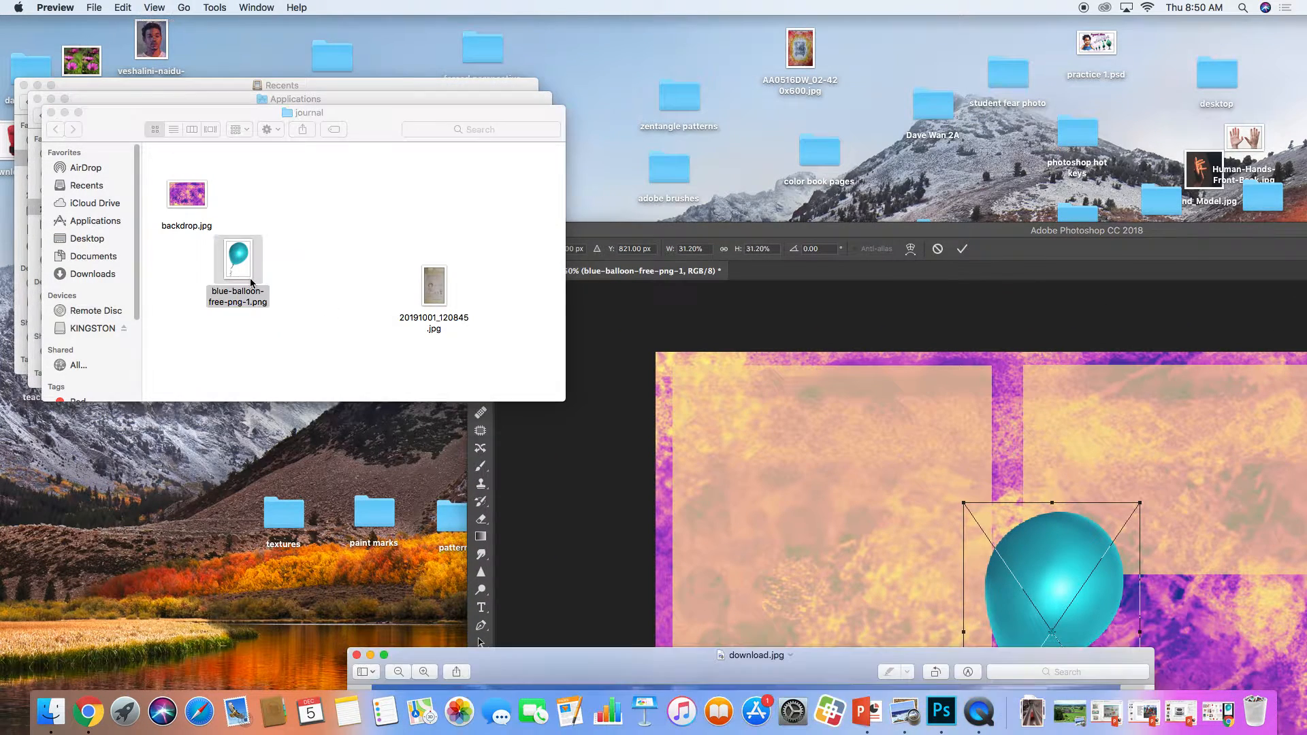
left_click(55, 111)
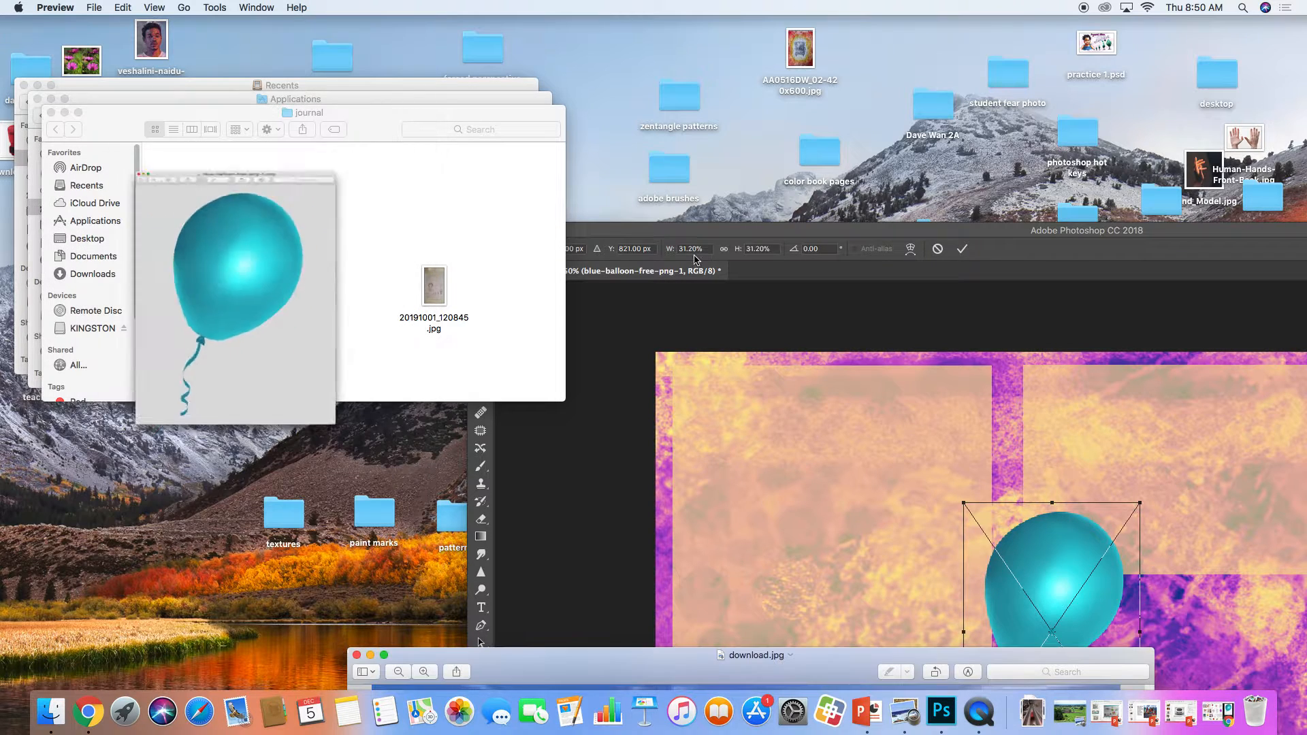
left_click(920, 235)
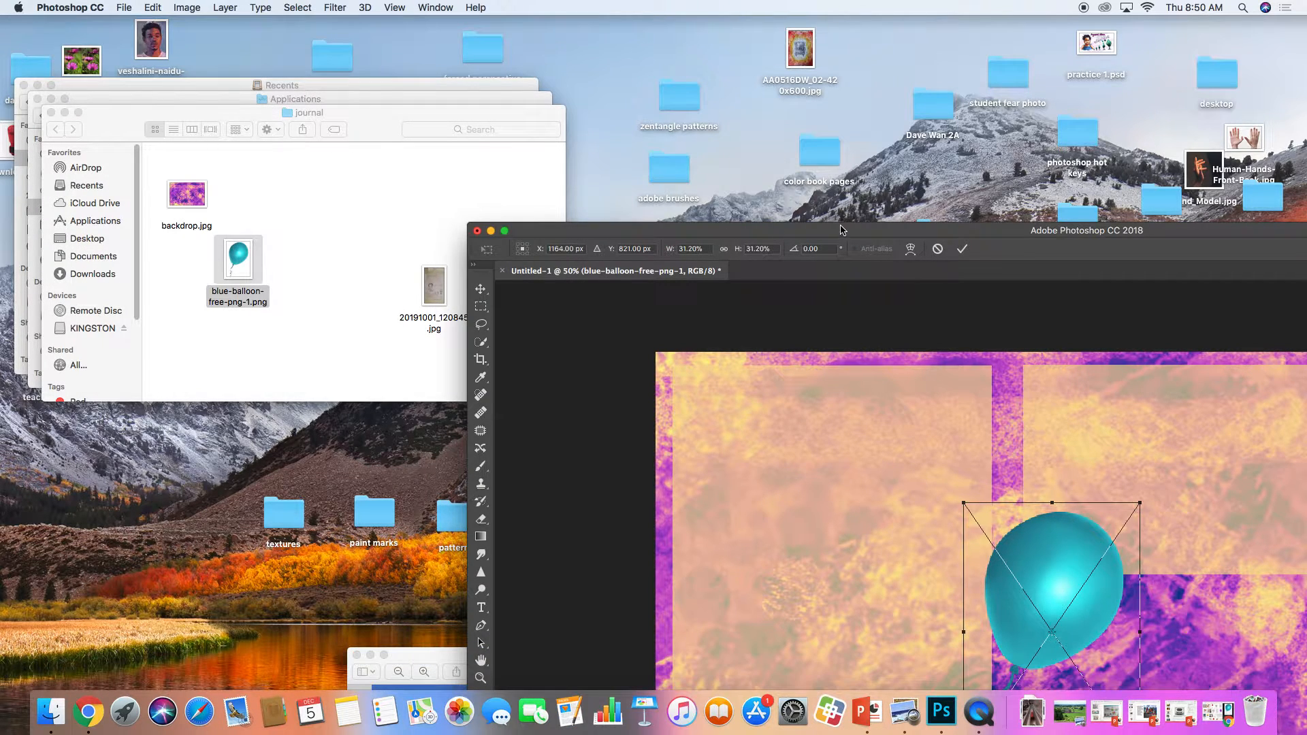
left_click_drag(841, 228, 535, 31)
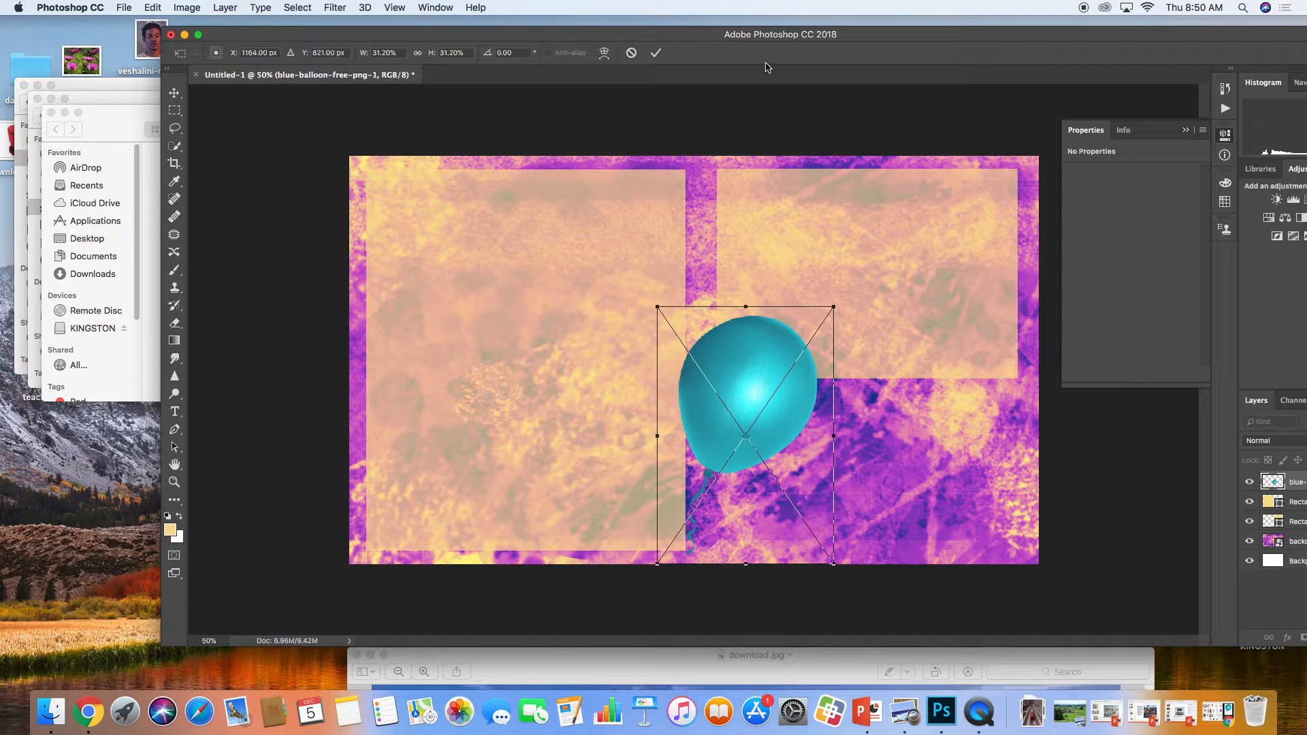
left_click_drag(780, 39, 727, 38)
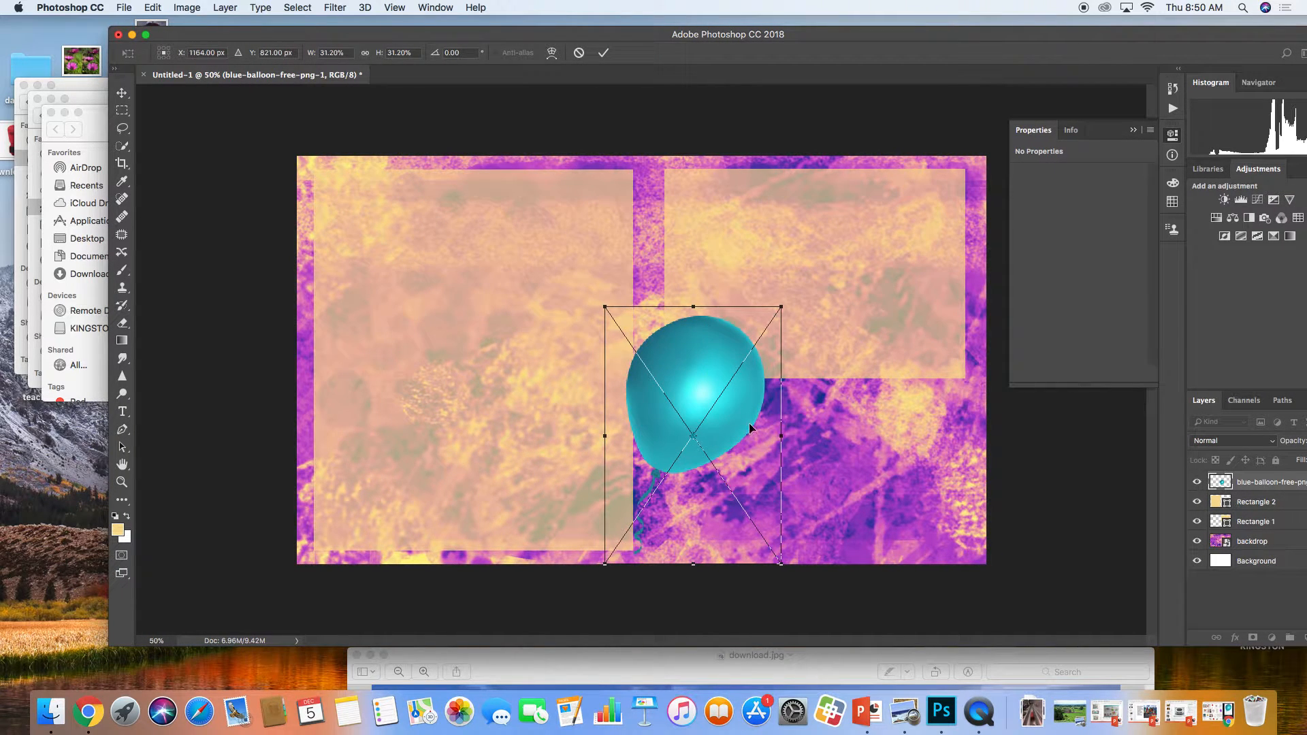
Scale the placed balloon to about 24%, commit the placement and move it onto the tall rectangle
left_click_drag(781, 562, 725, 511)
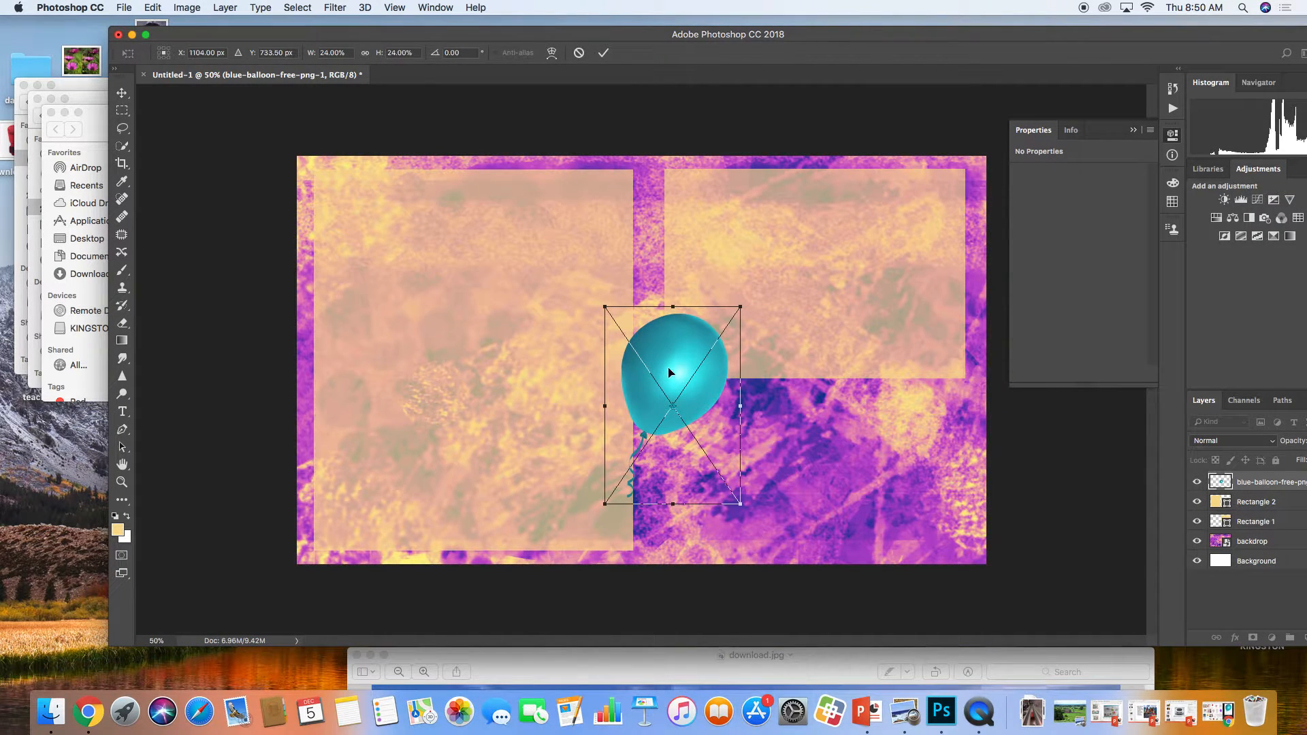
key("Return")
left_click_drag(670, 373, 528, 317)
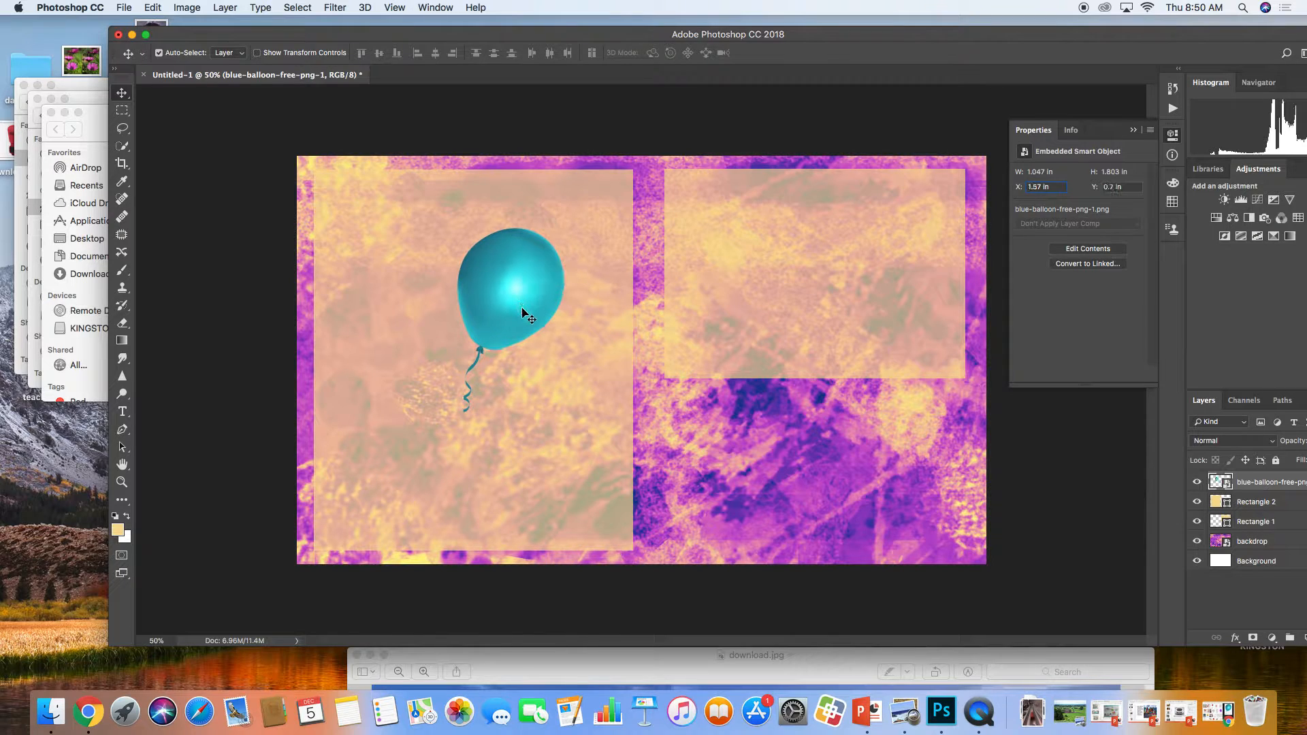
Rotate the balloon about -32° and move it to about X 4.86 in, Y 1.95 in, below the upper-right rectangle
key("ctrl+t")
left_click_drag(454, 453, 510, 463)
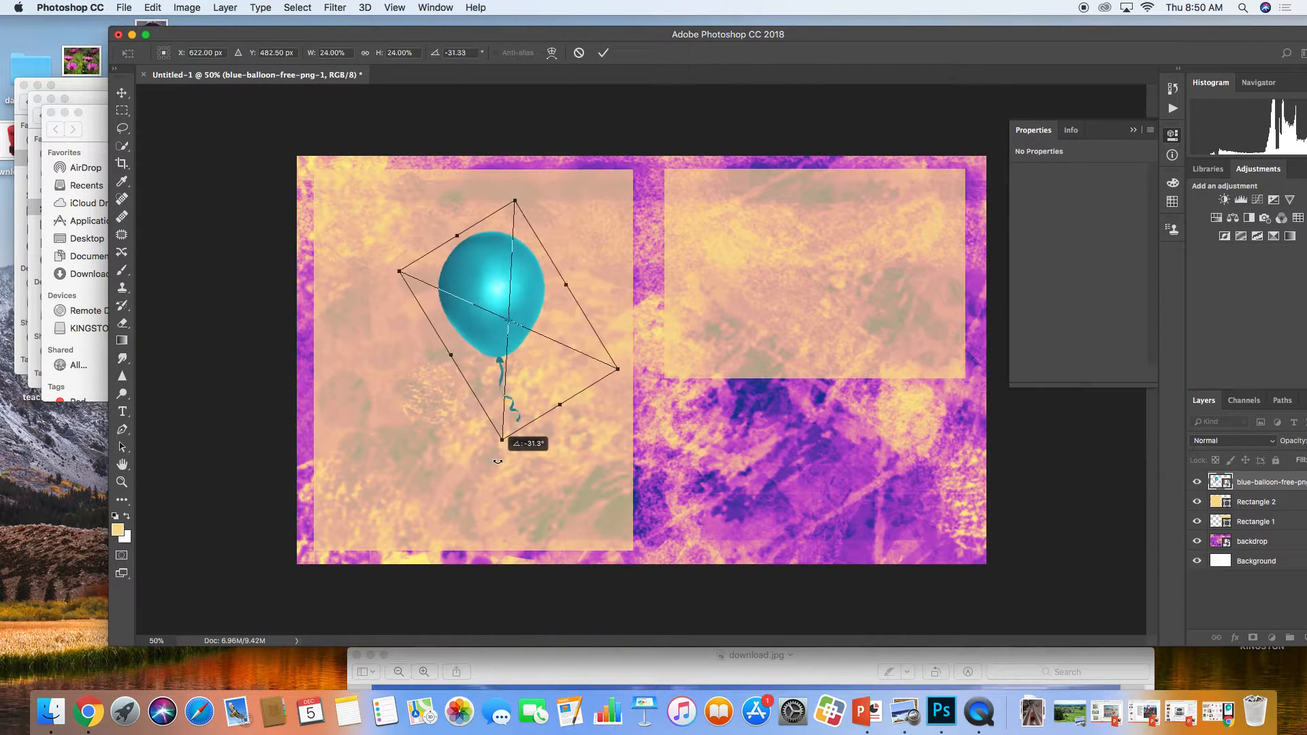
left_click_drag(472, 325, 842, 455)
key("Return")
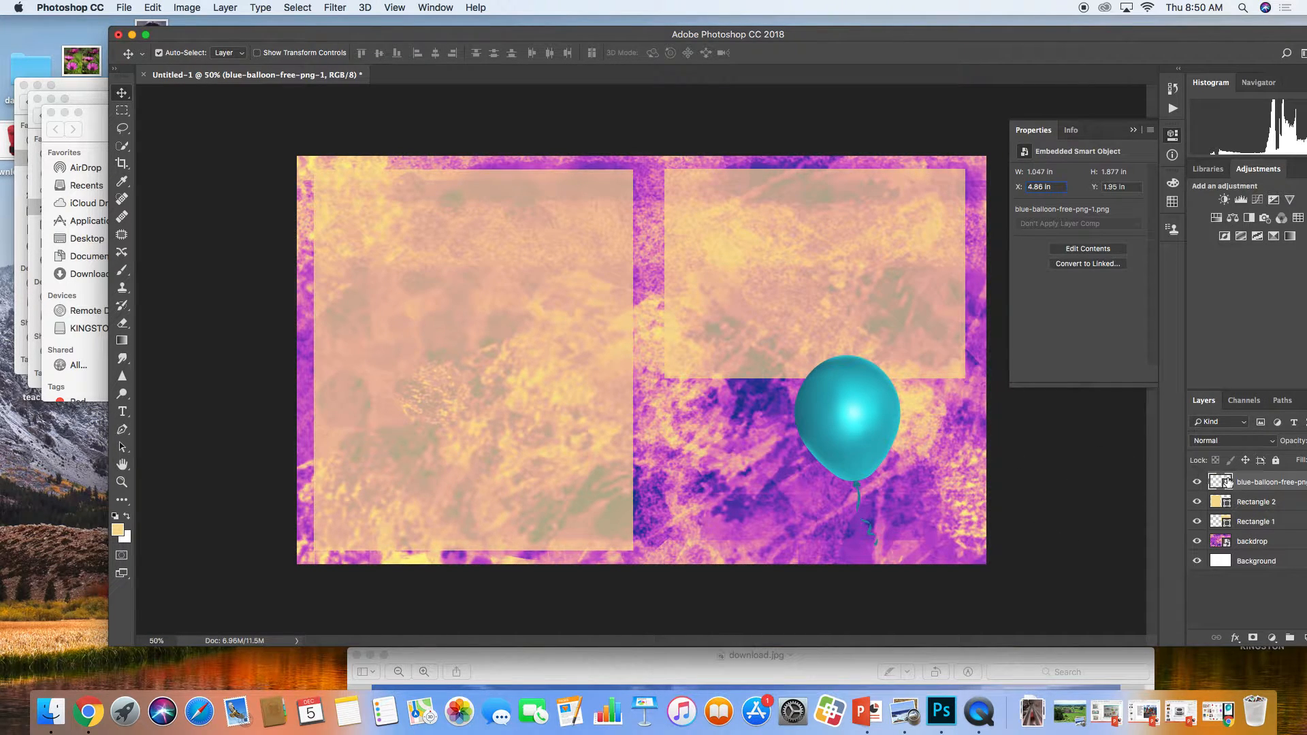
Duplicate the balloon layer and move the copy up and left to about X 3.82 in, Y 1.24 in
double_click(861, 30)
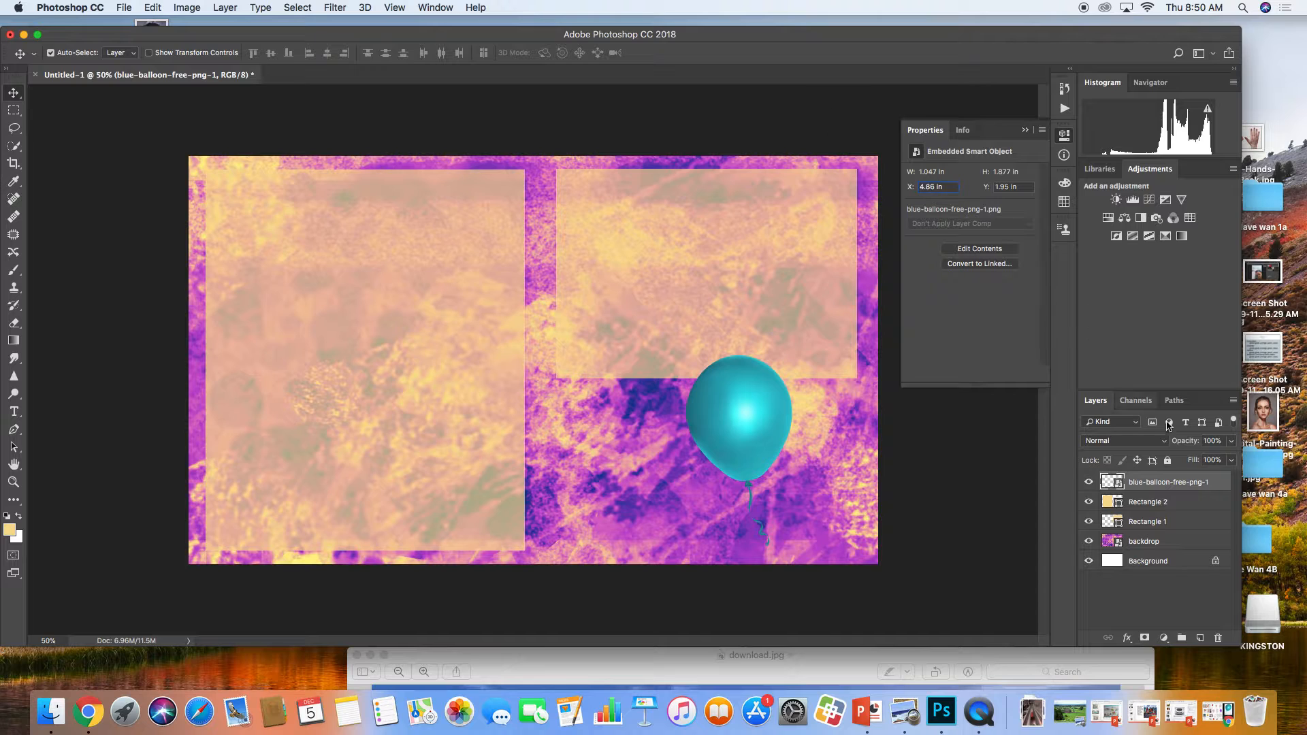
right_click(1173, 479)
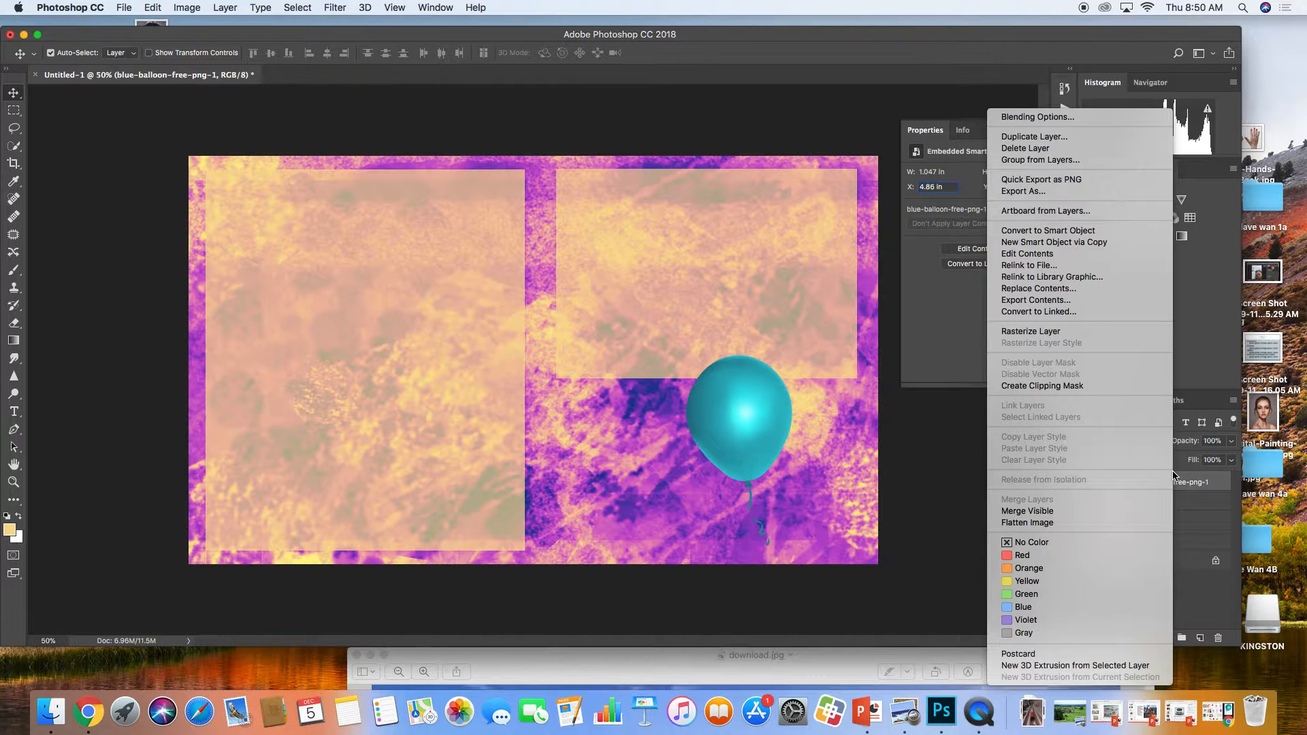
left_click(1021, 137)
left_click(777, 291)
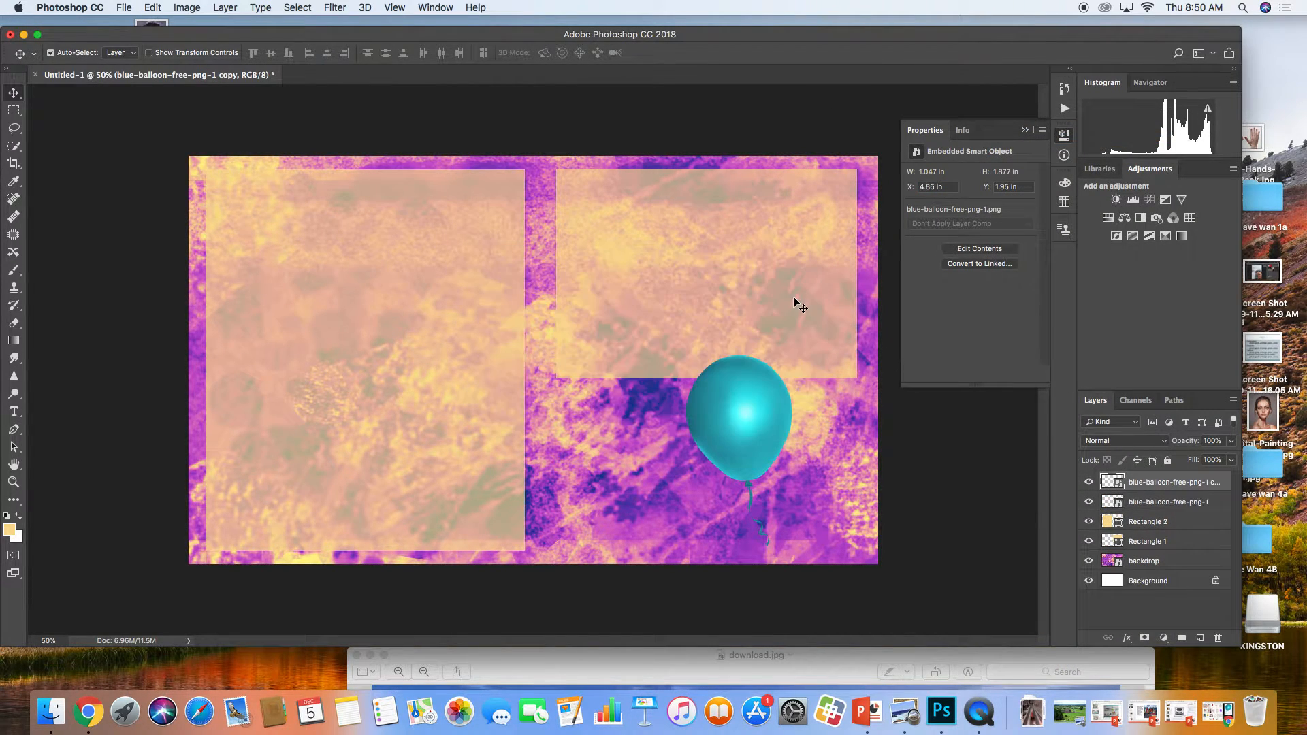
left_click_drag(781, 437, 647, 350)
Shrink the balloon copy to about 15.6% and move it to about X 4.23 in, Y 1.38 in
key("ctrl+t")
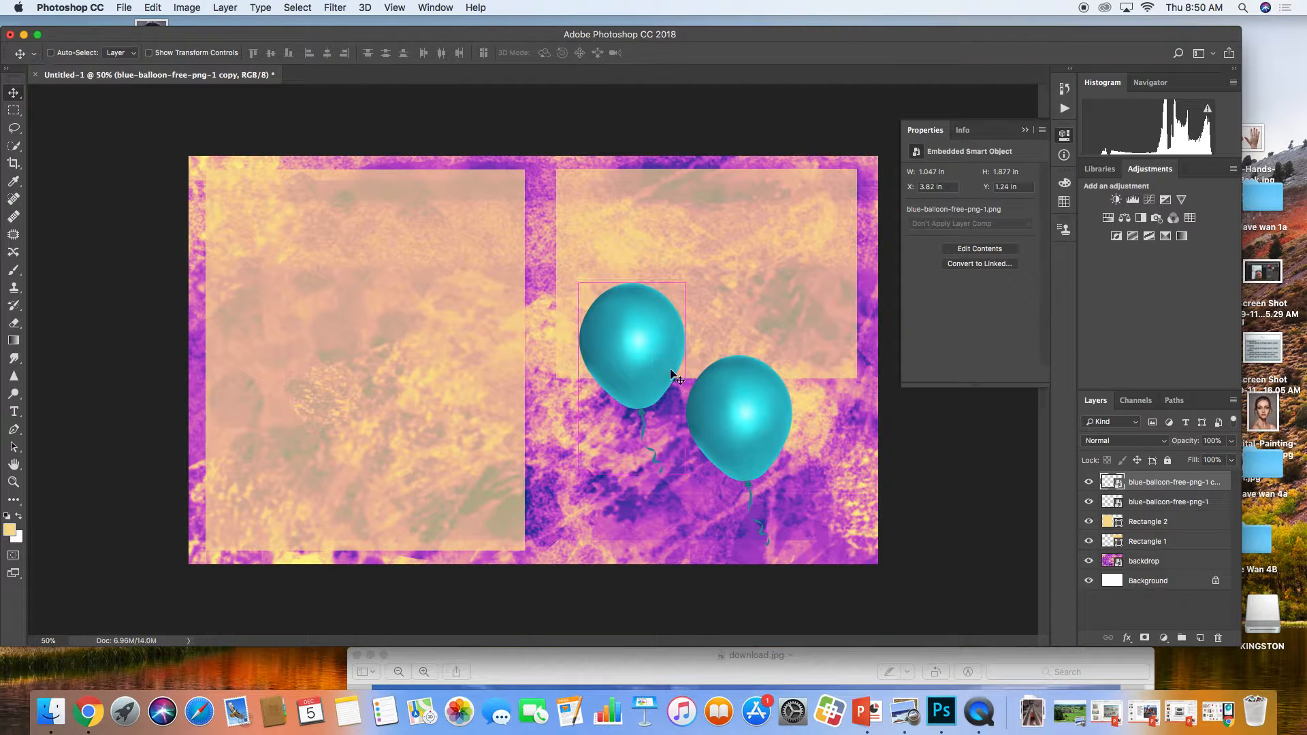
left_click_drag(750, 409, 708, 373)
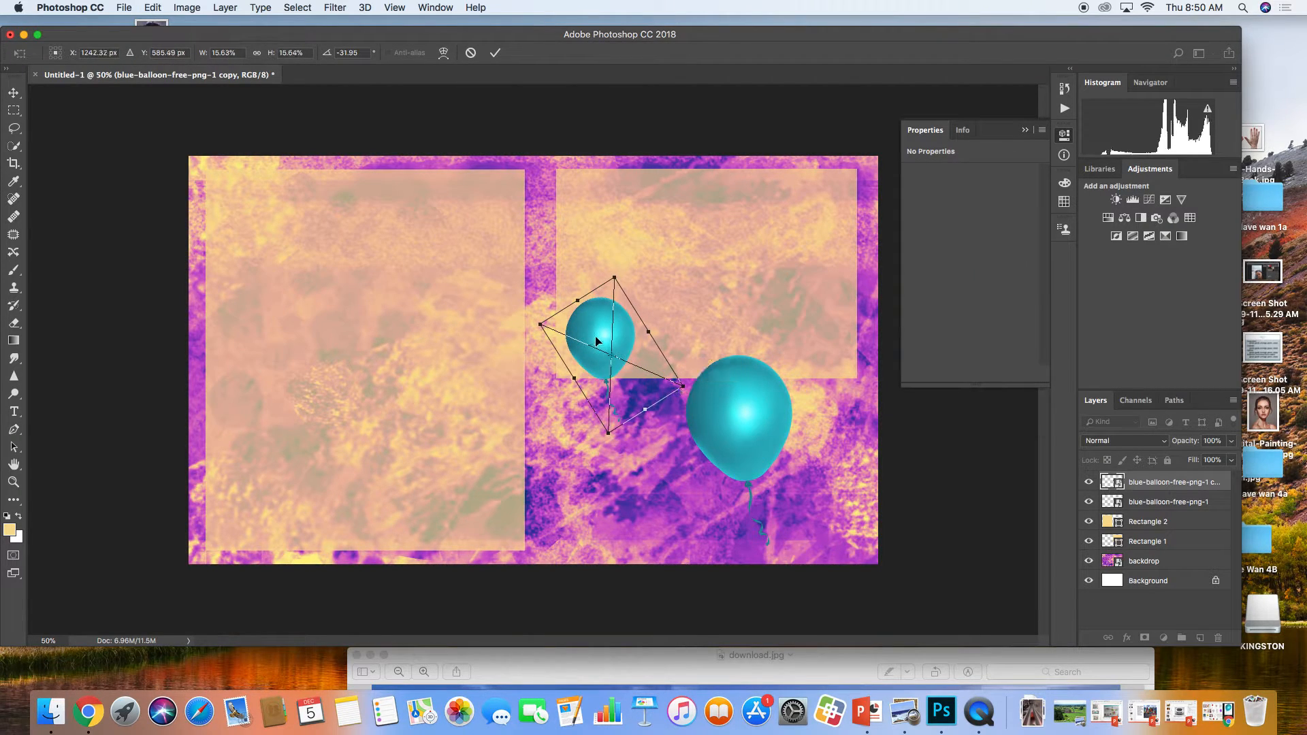
left_click_drag(597, 344, 654, 342)
key("Return")
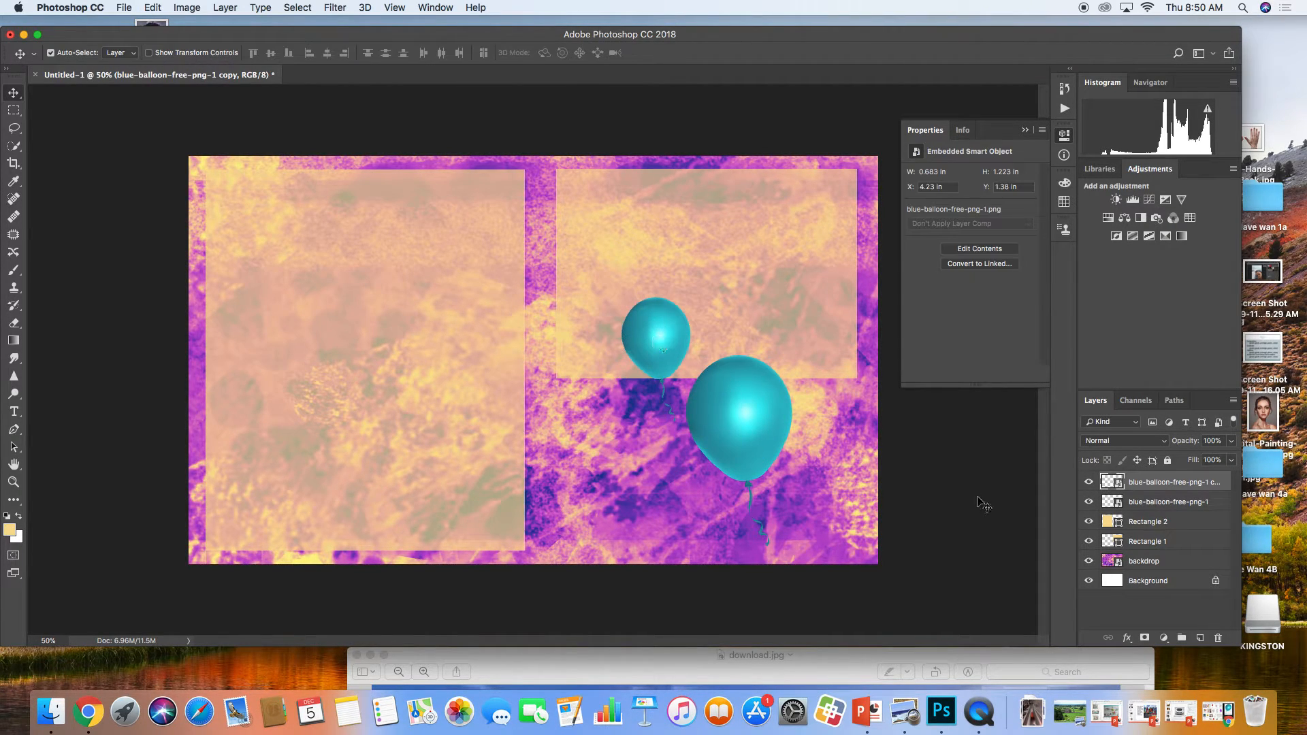
Duplicate the original balloon layer again and move this second copy up to about X 5.22 in, Y 1.06 in
left_click(1134, 503)
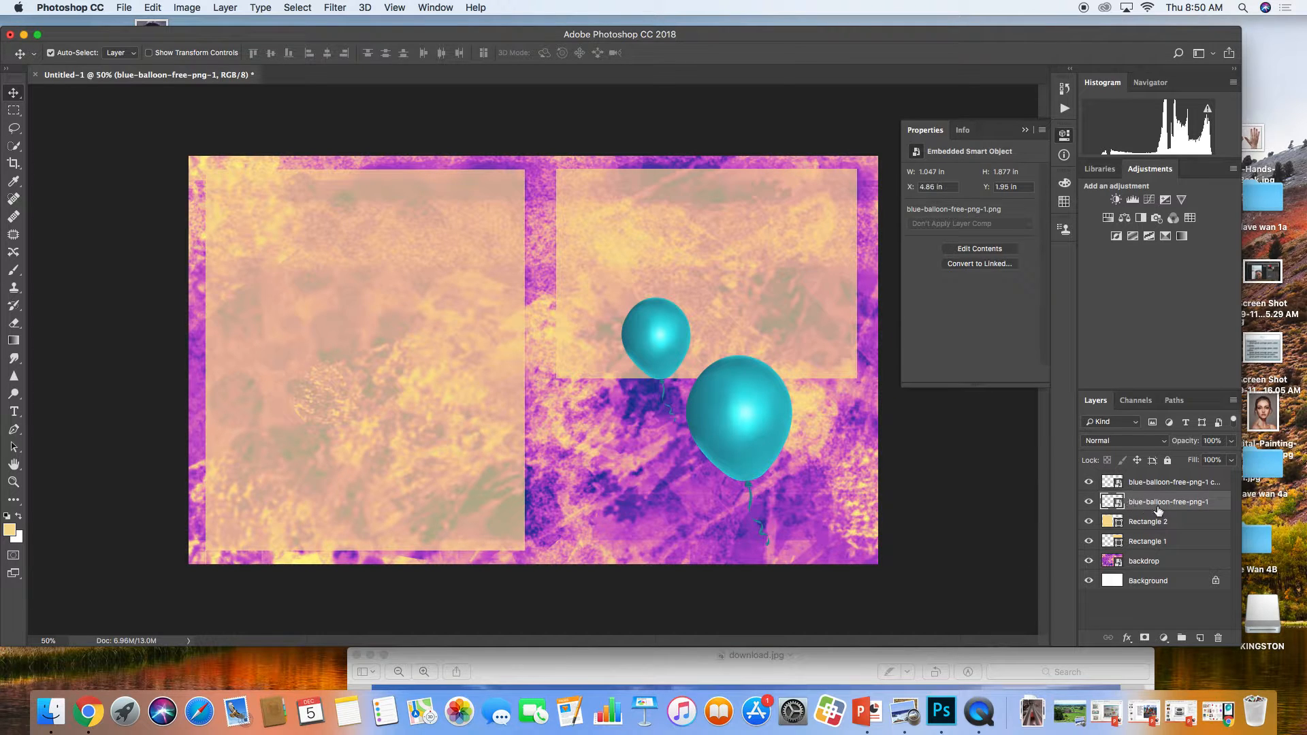
right_click(1158, 510)
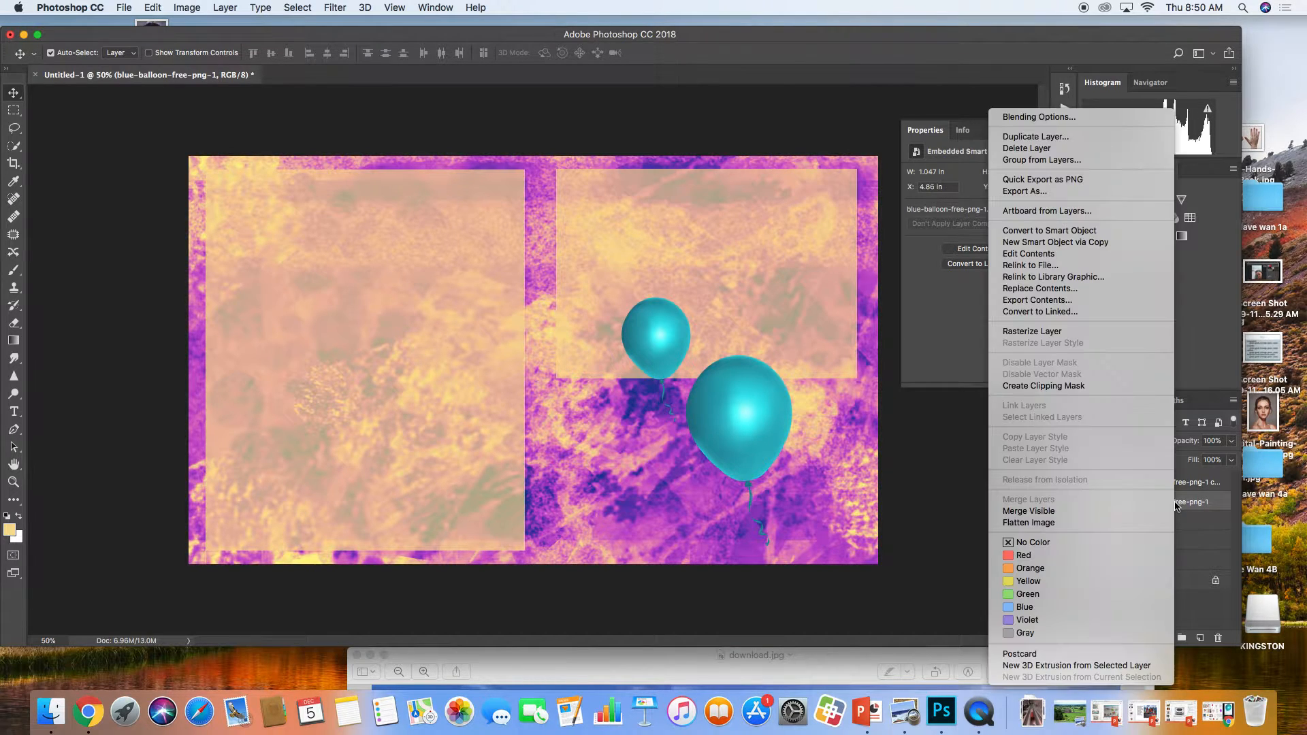
left_click(1040, 137)
left_click(786, 297)
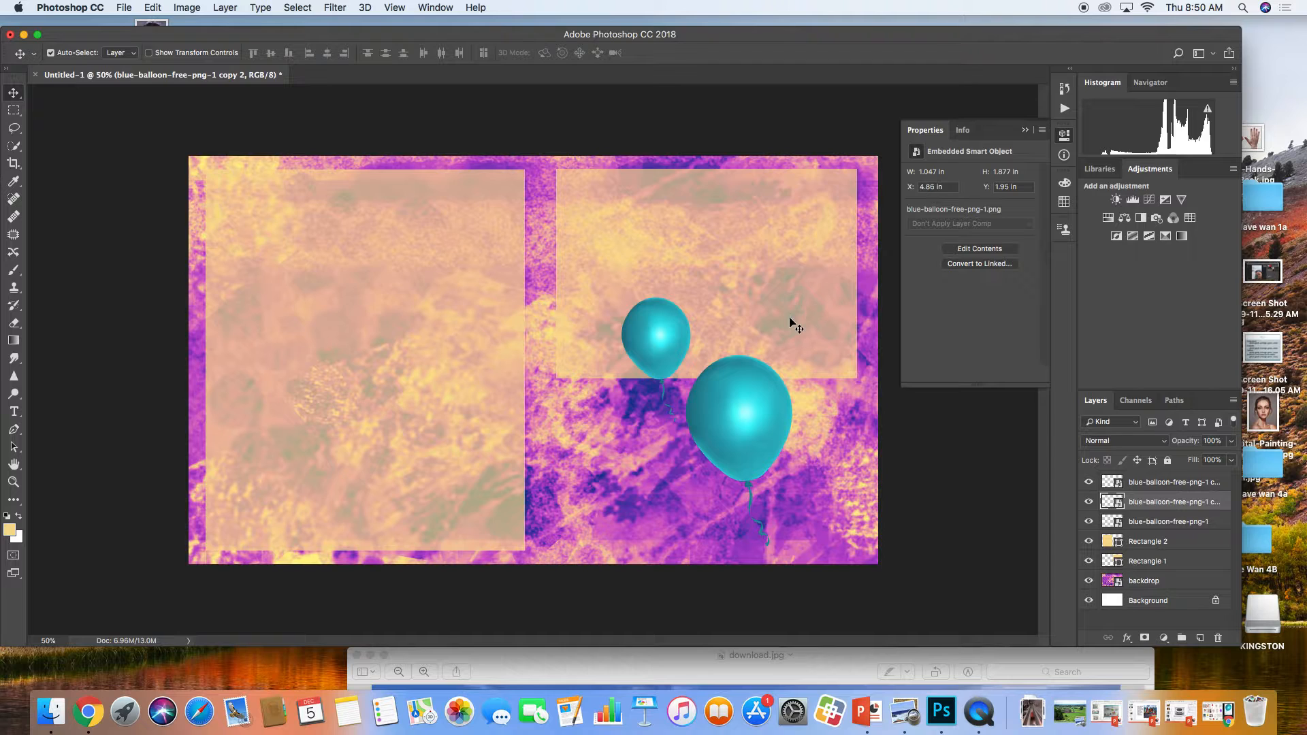
left_click_drag(739, 456, 776, 365)
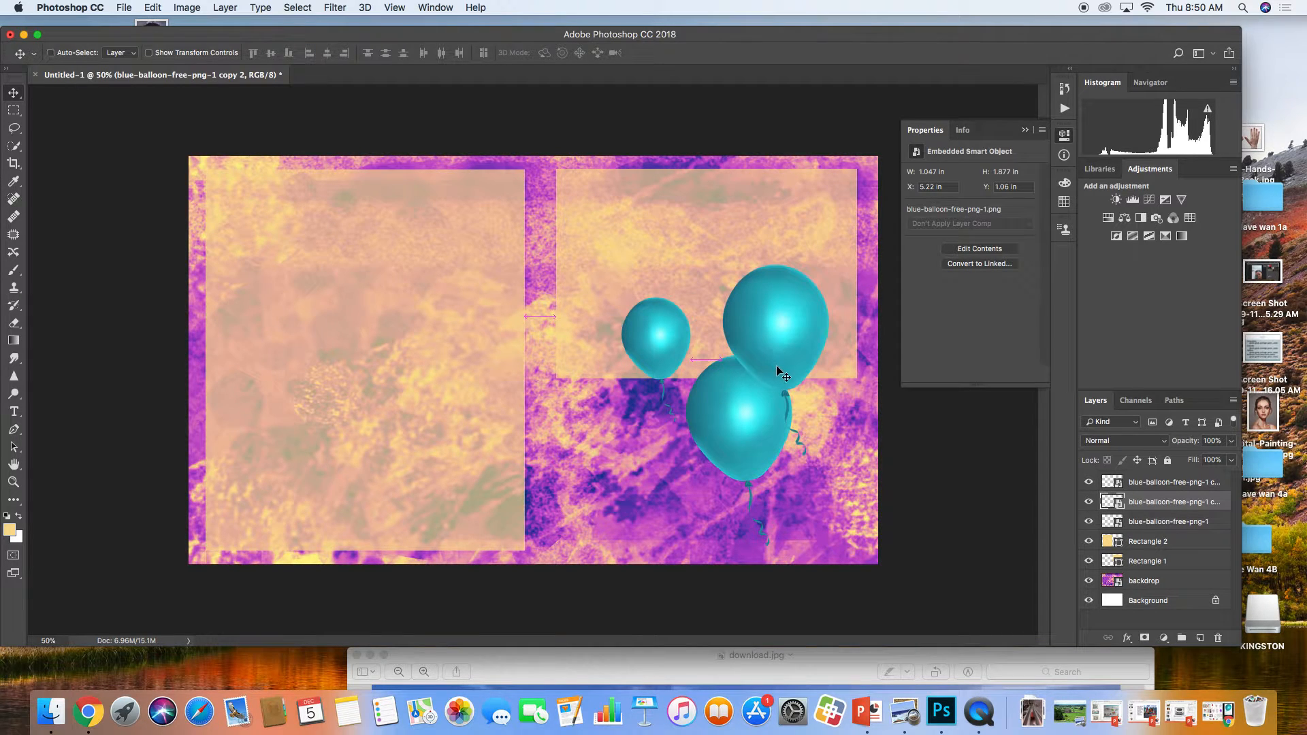
Rotate the second balloon copy to about -11.5° and position it directly above the original balloon
key("super+t")
left_click_drag(664, 305, 764, 315)
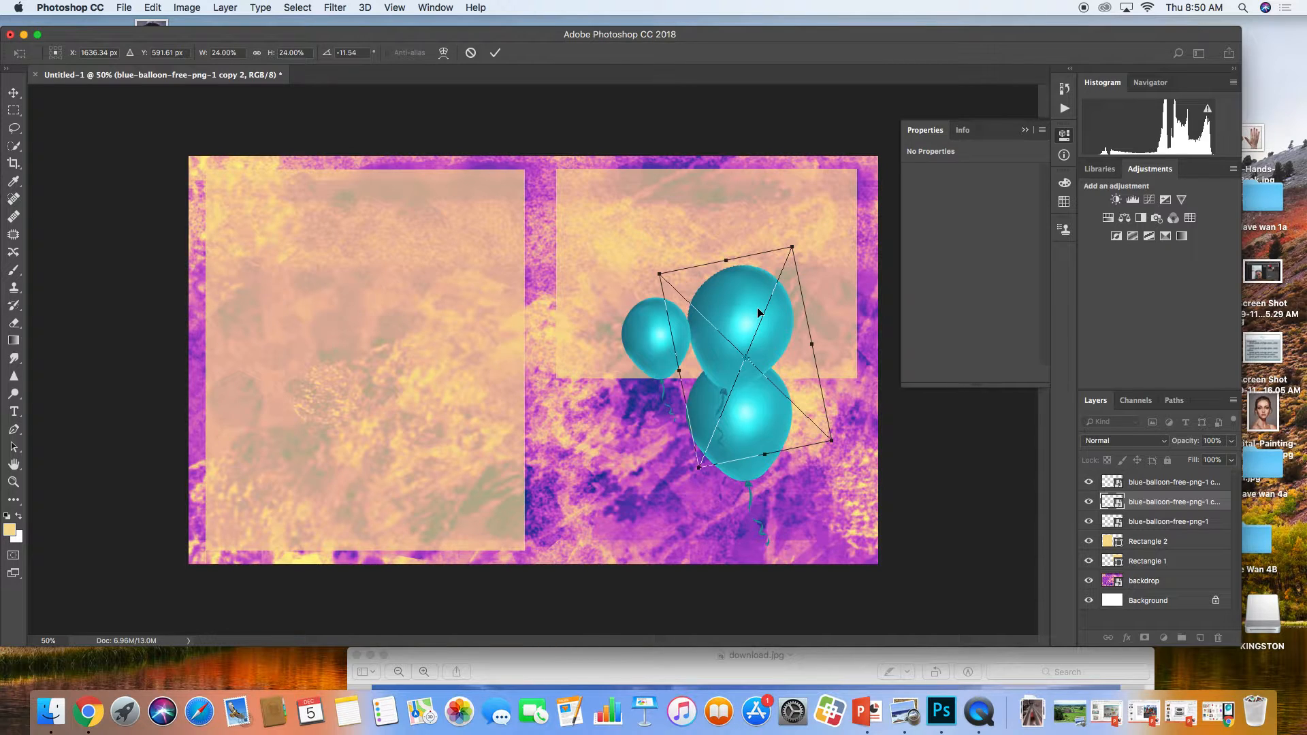
key("Return")
Stagger the balloons: original at about X 4.78, Y 2.16 in, large copy slightly down-right, small copy at about X 4.38, Y 0.94 in
left_click_drag(749, 439, 743, 459)
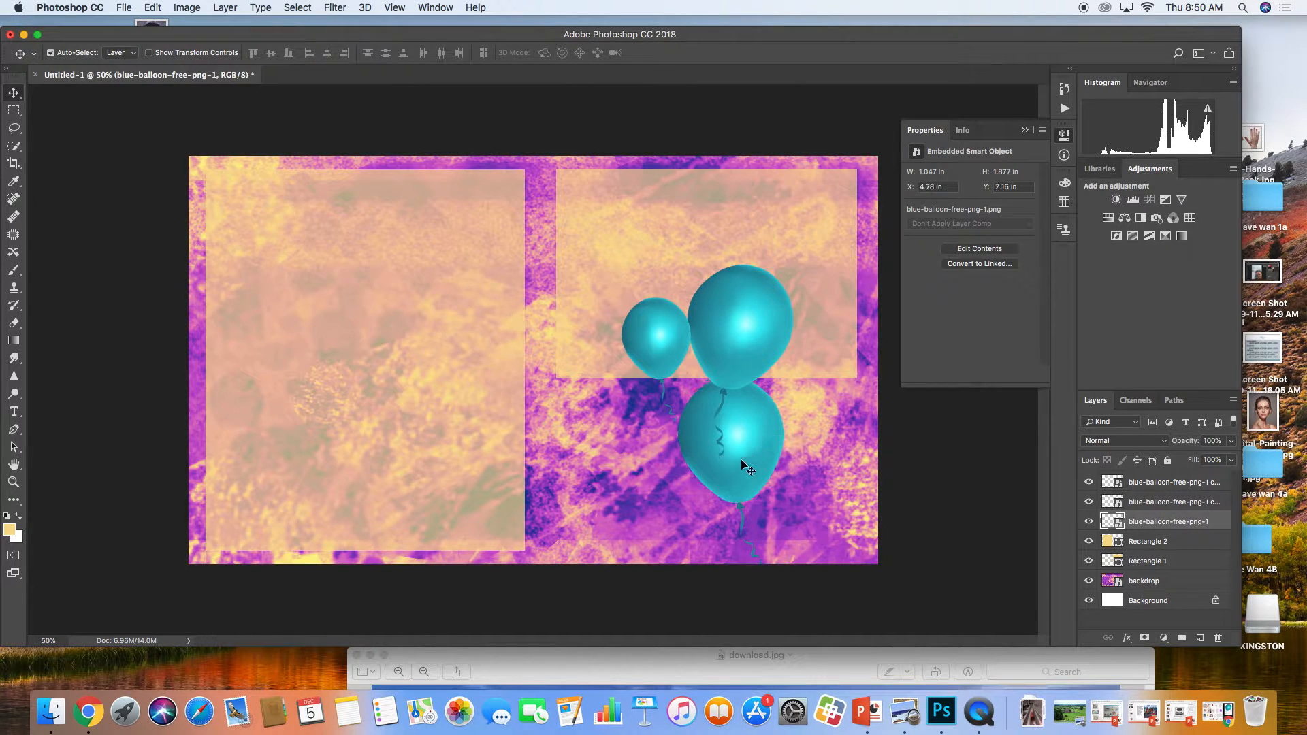
left_click_drag(643, 358, 647, 274)
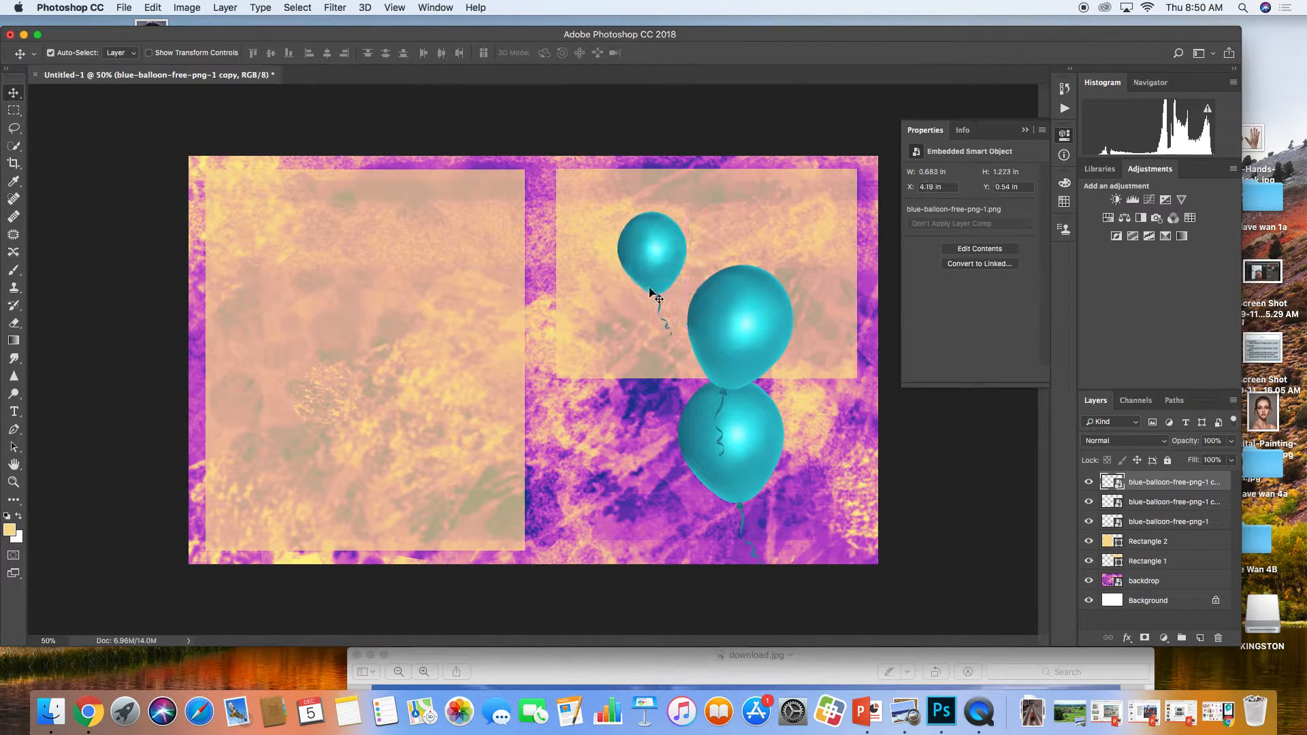
mouse_move(708, 325)
left_mouse_down()
mouse_move(732, 358)
mouse_move(725, 343)
left_mouse_up()
left_click_drag(671, 259, 693, 296)
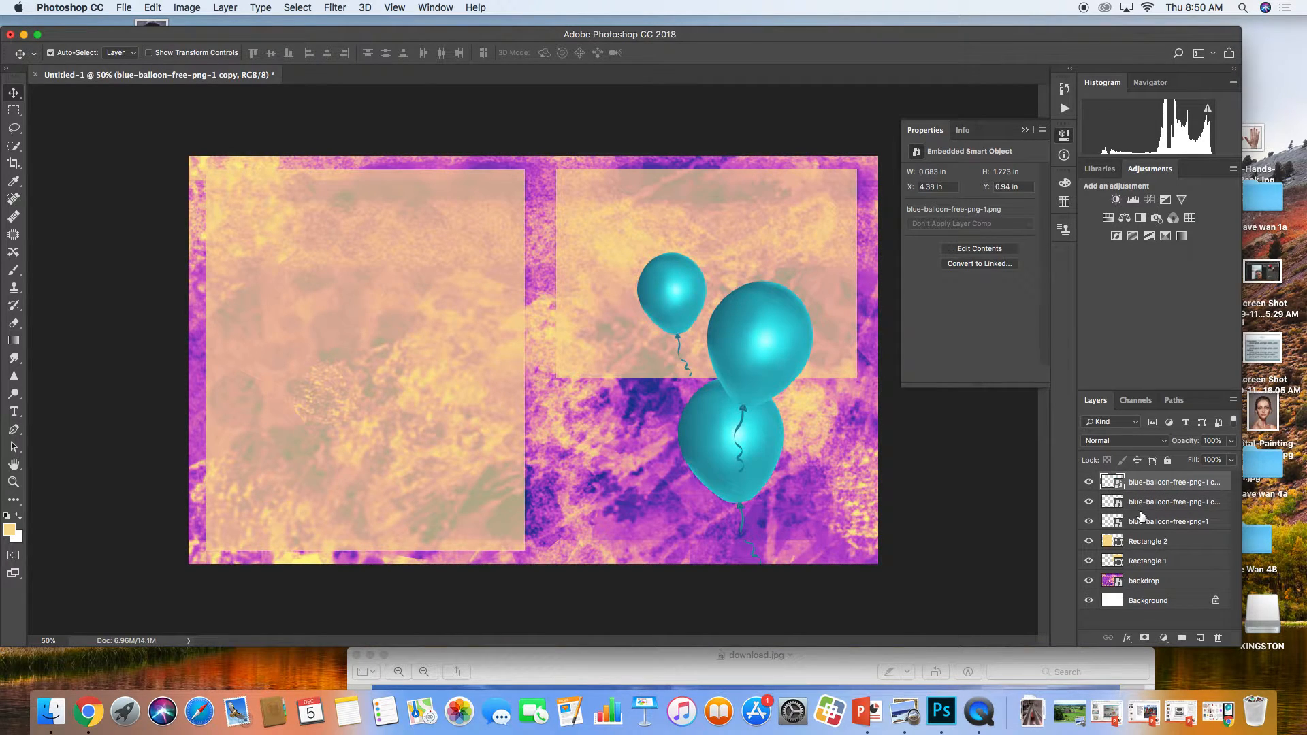
left_click(1155, 498)
left_click(1156, 486)
right_click(1156, 488)
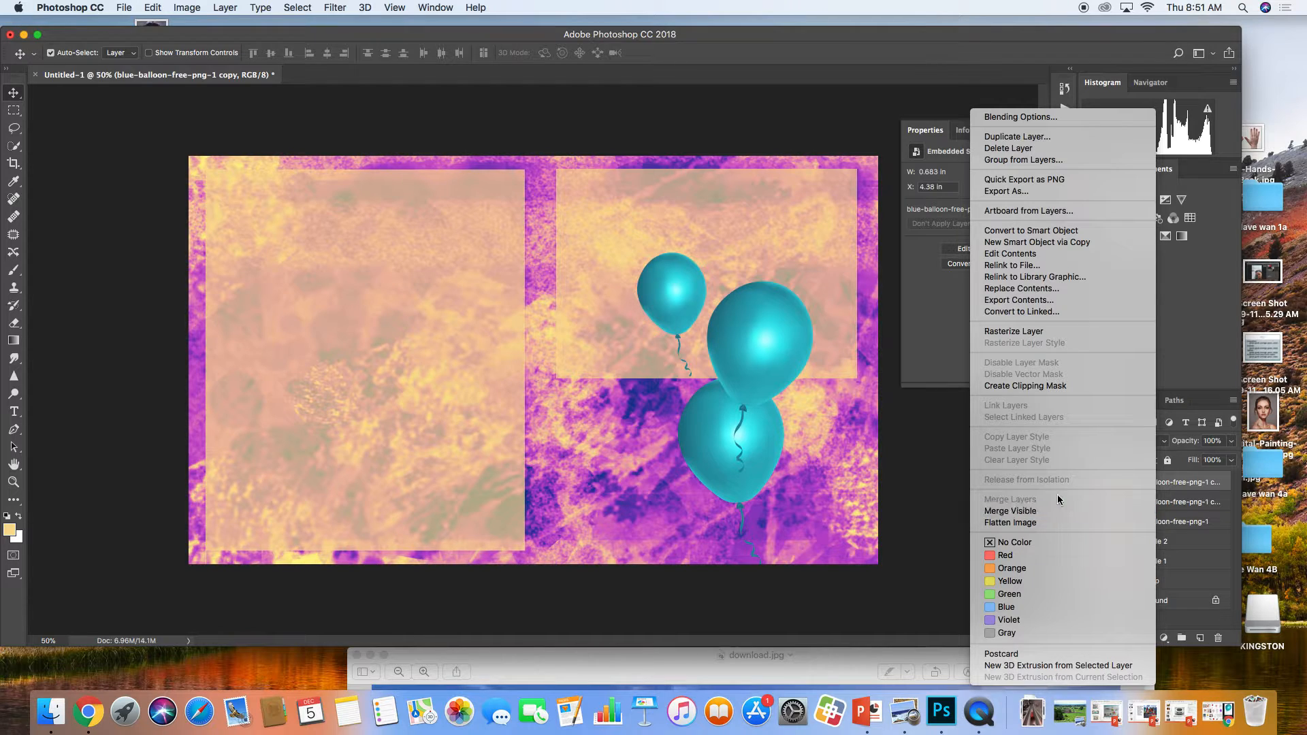
left_click(1175, 498)
left_click(1176, 498)
left_click(1175, 488)
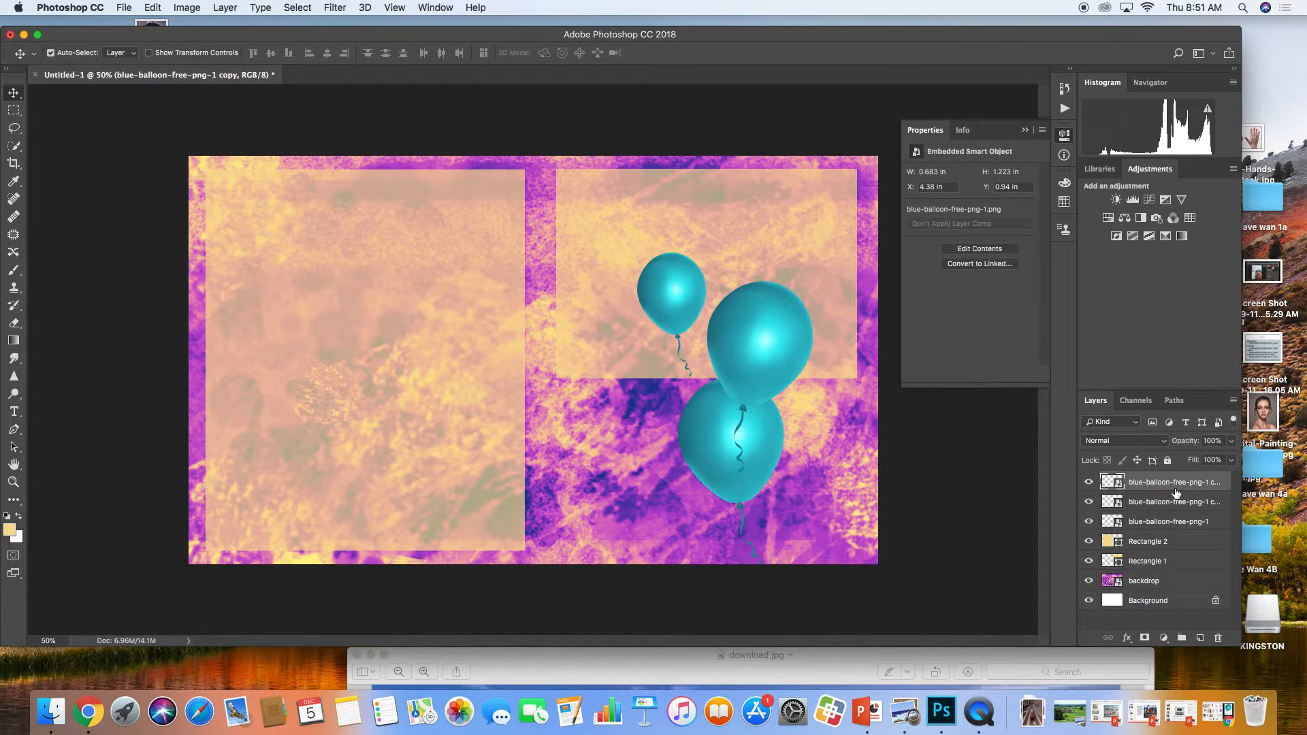
left_click(1173, 503)
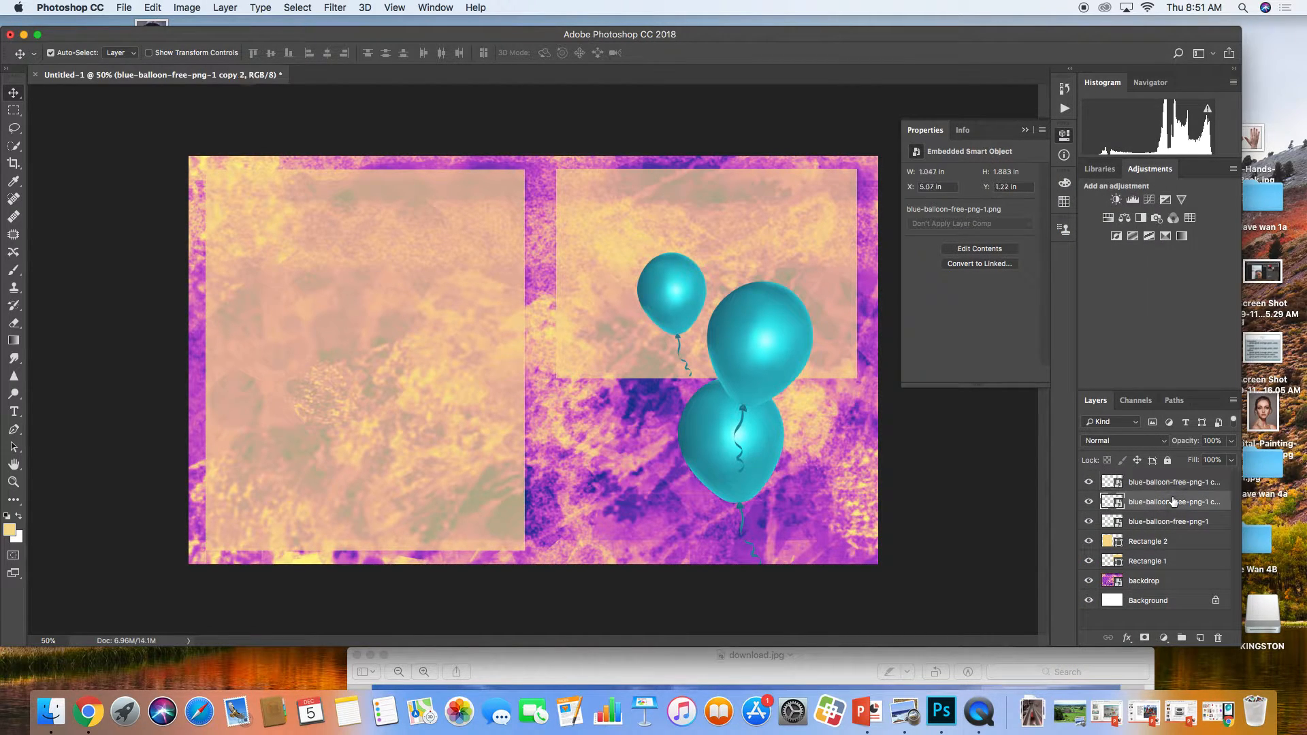
Move the lowest balloon slightly left and the small balloon up to about X 4.54 in, Y 0.77 in
left_click_drag(733, 471, 696, 475)
left_click_drag(677, 289, 685, 264)
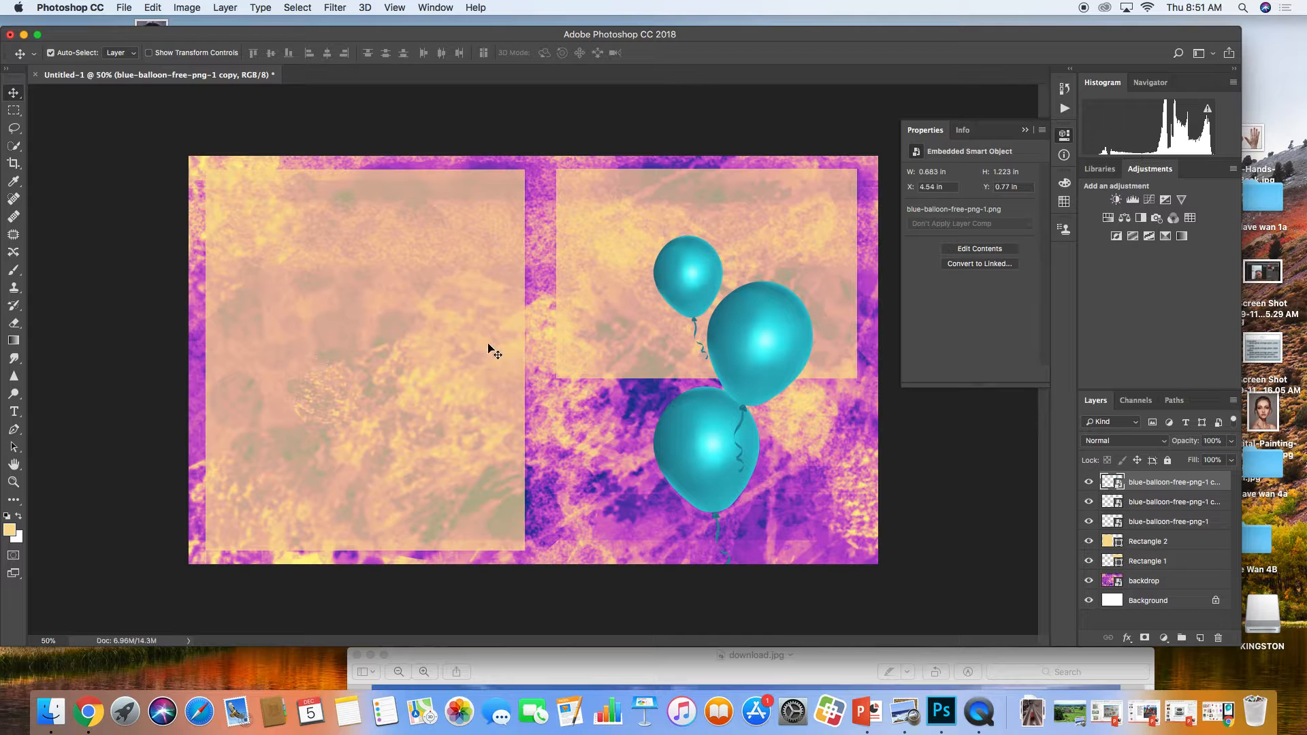
Switch to the Finder's journal folder and preview 20191001_120845.jpg to examine the handwritten journal page
left_click_drag(450, 38, 964, 239)
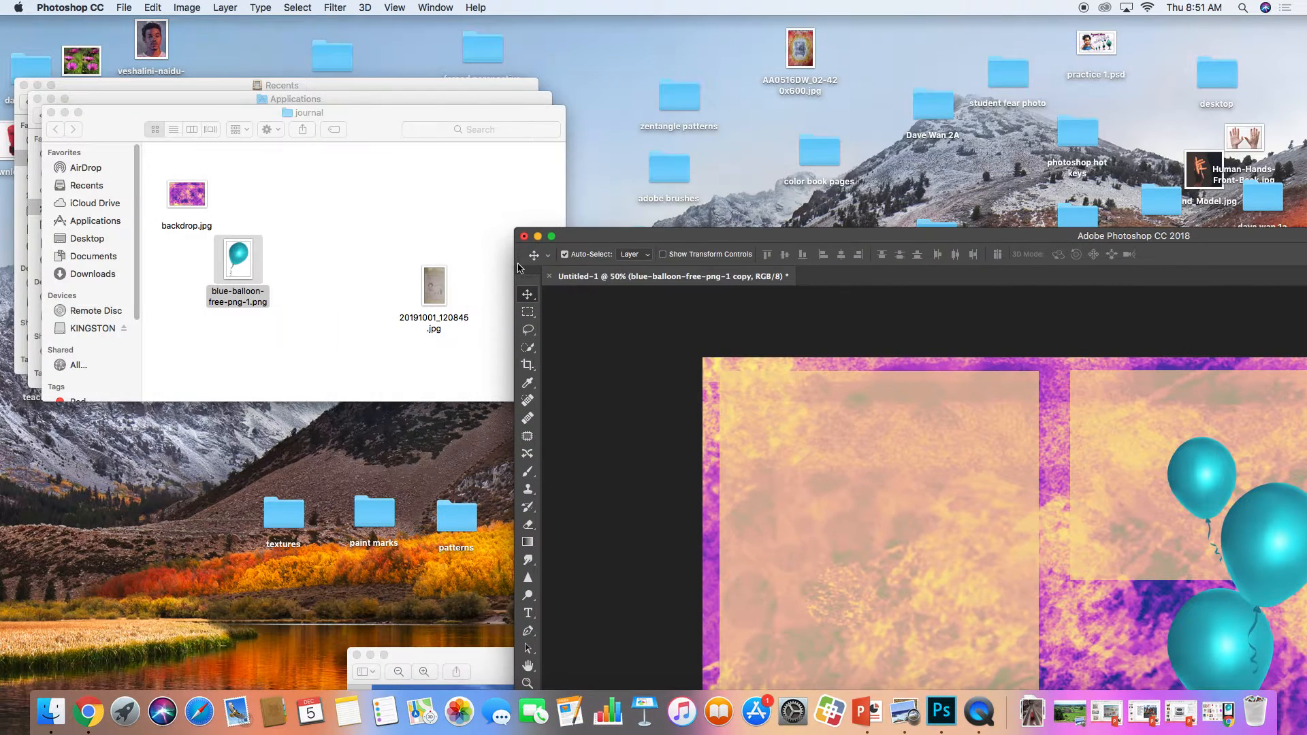
left_click(277, 315)
double_click(427, 293)
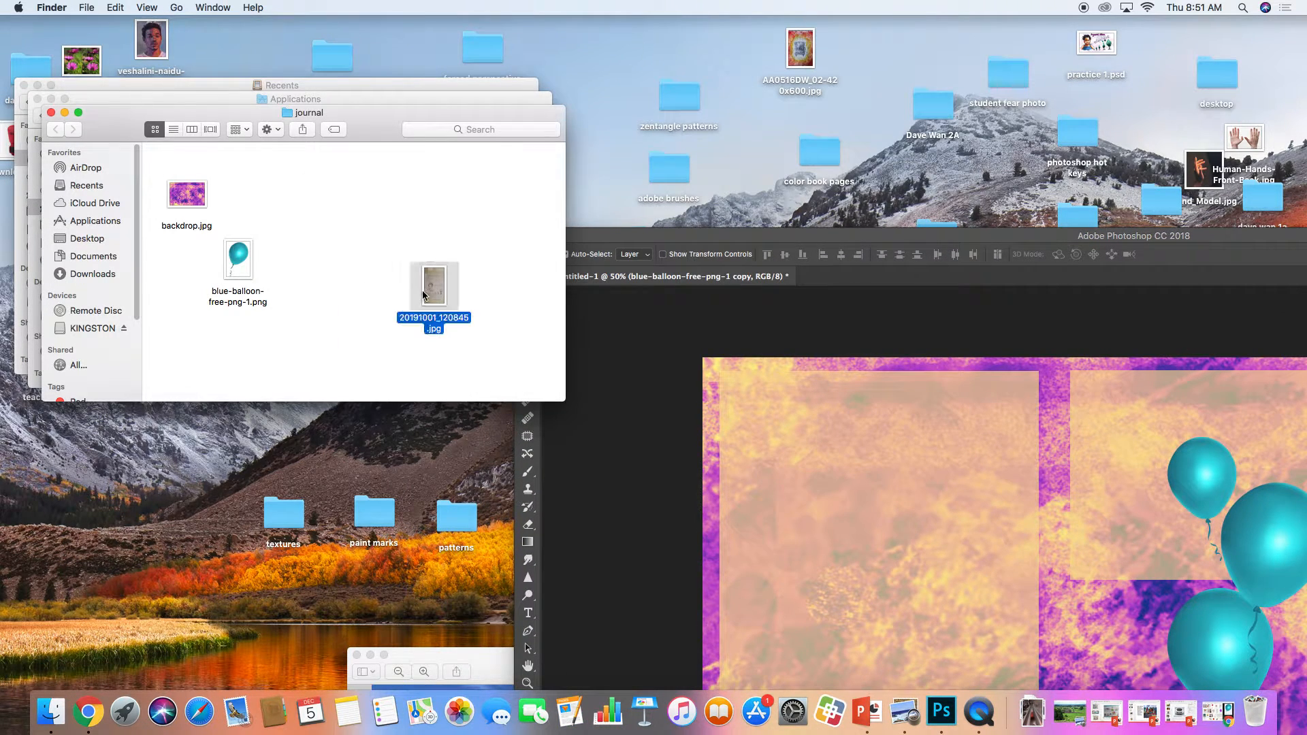
left_click(55, 24)
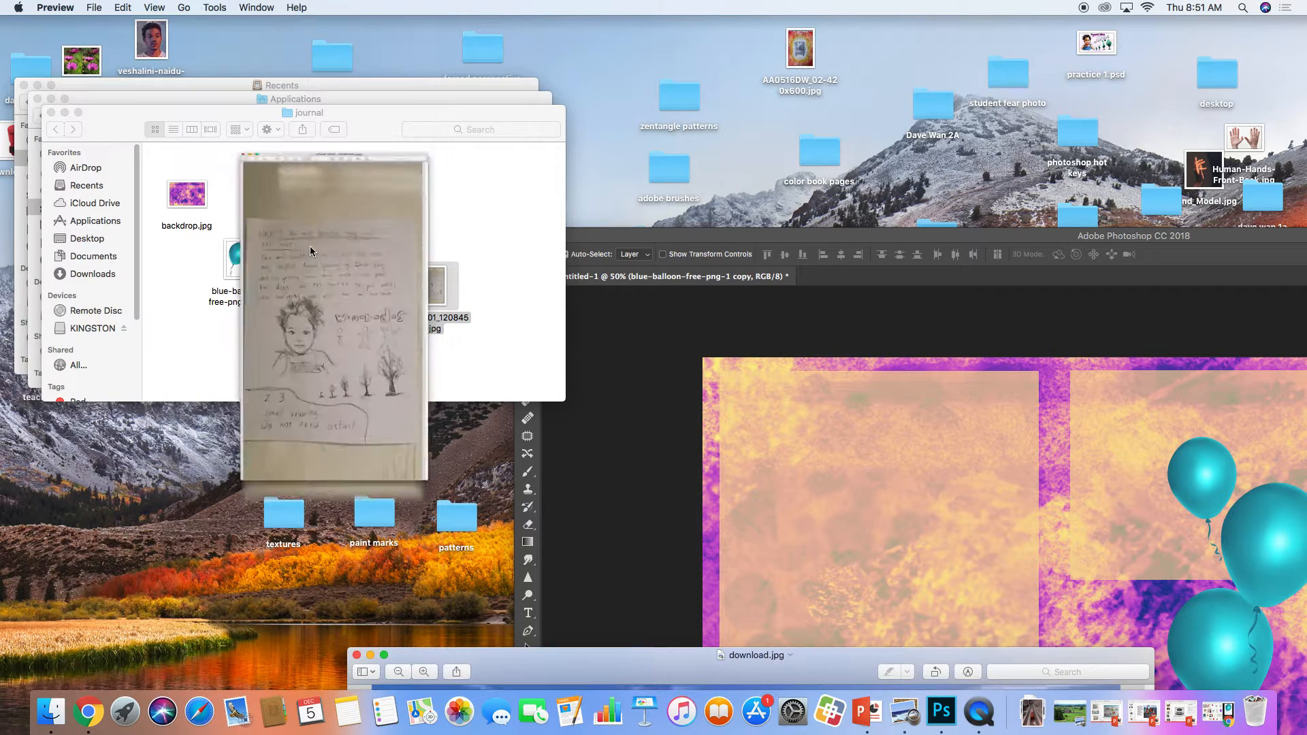
Place 20191001_120845.jpg from the journal folder into the Photoshop document above the balloons and commit it
left_click_drag(433, 293, 825, 405)
double_click(782, 238)
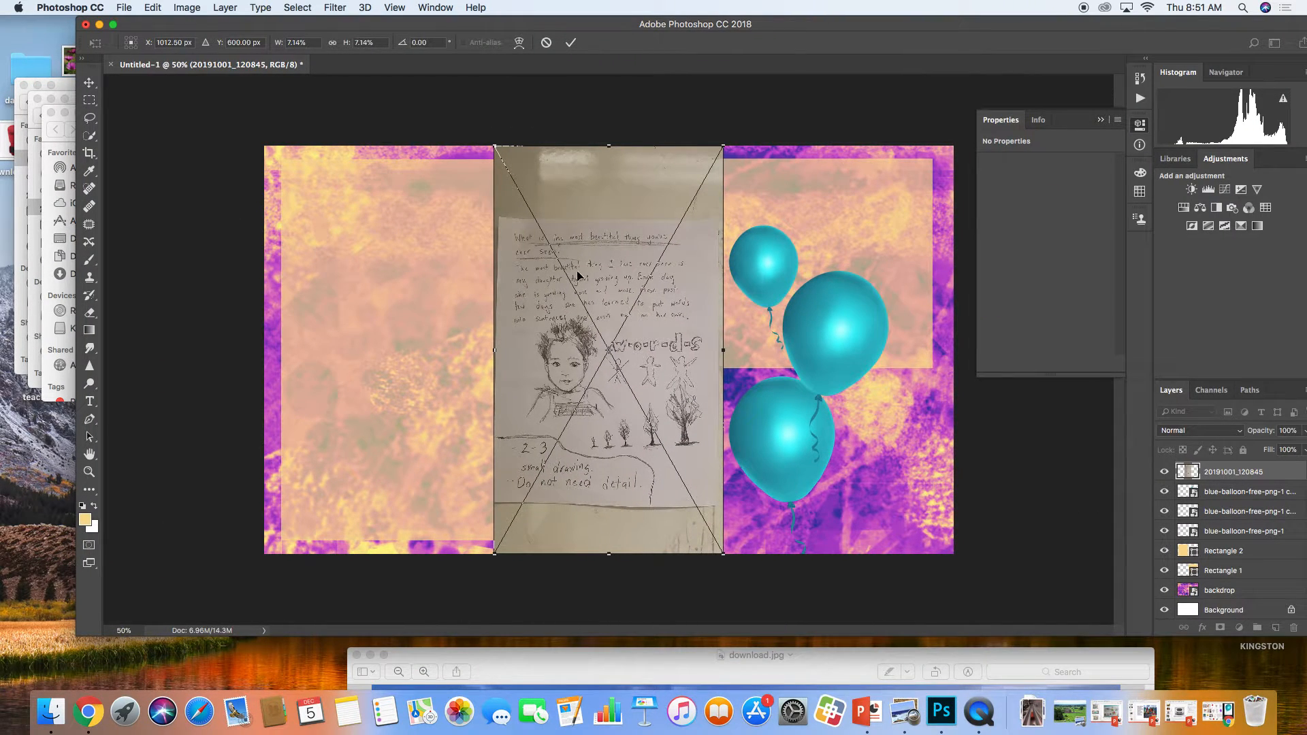
key("Return")
left_click(182, 8)
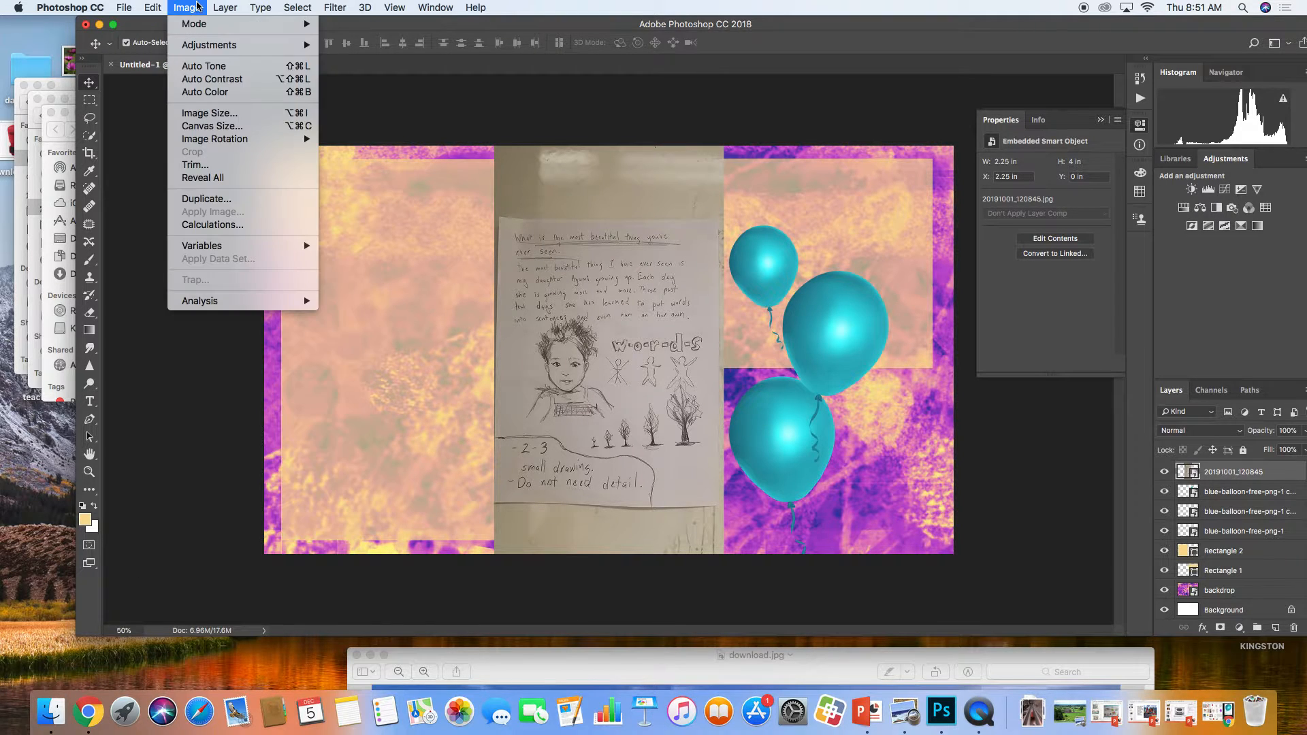
mouse_move(204, 45)
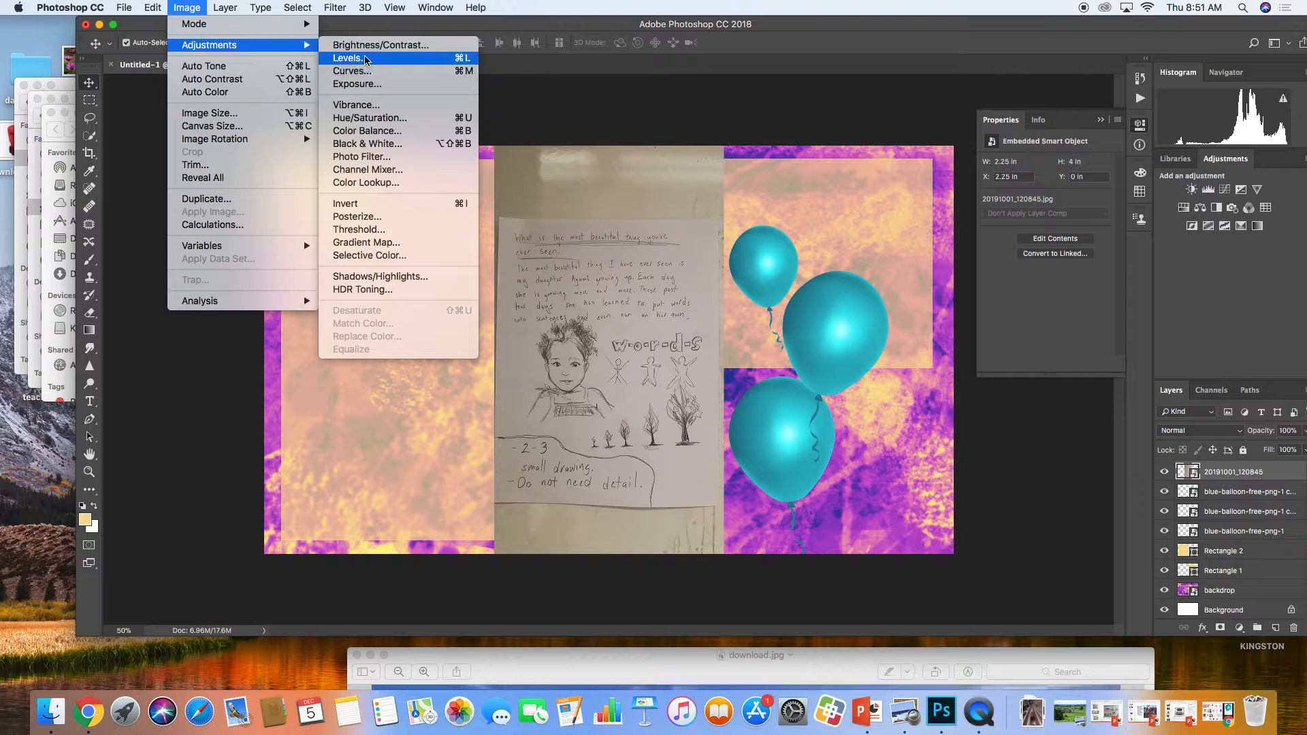
left_click(623, 239)
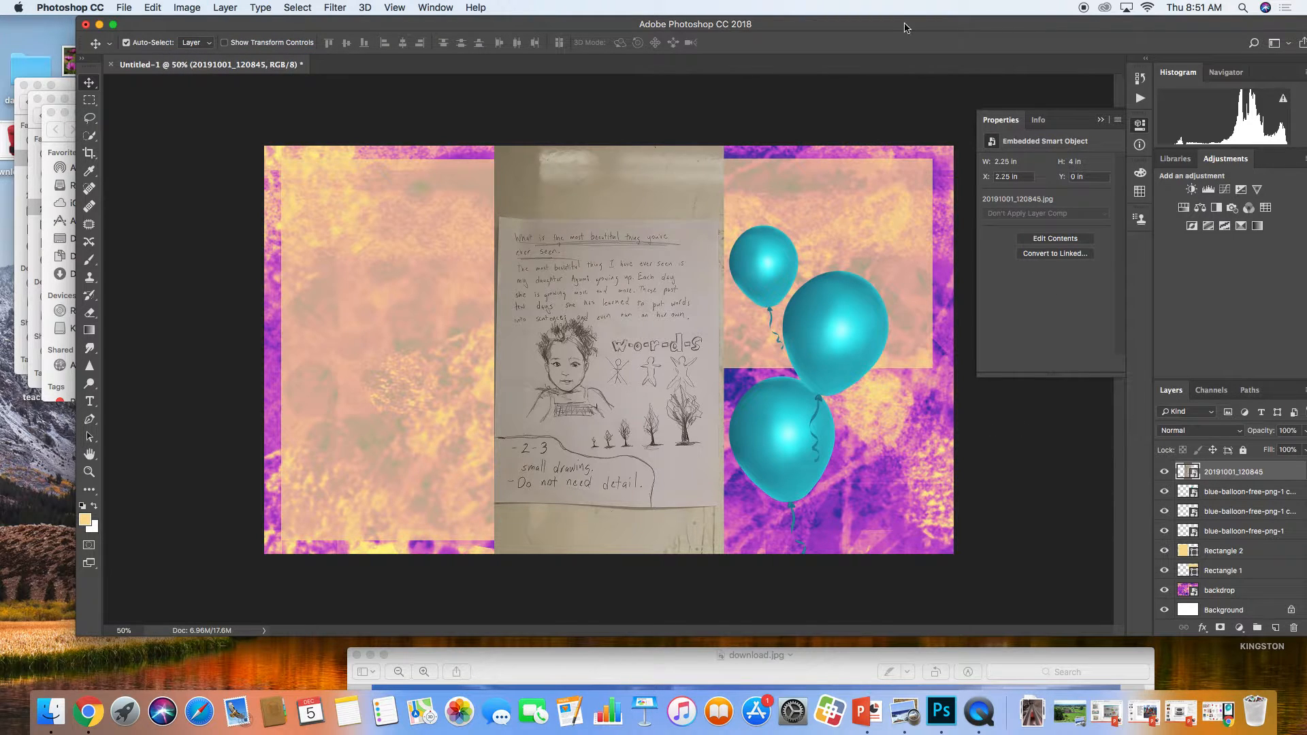
Hide the journal photo and the three balloon layers, and delete the Rectangle 1 and Rectangle 2 layers
left_click_drag(904, 27, 718, 6)
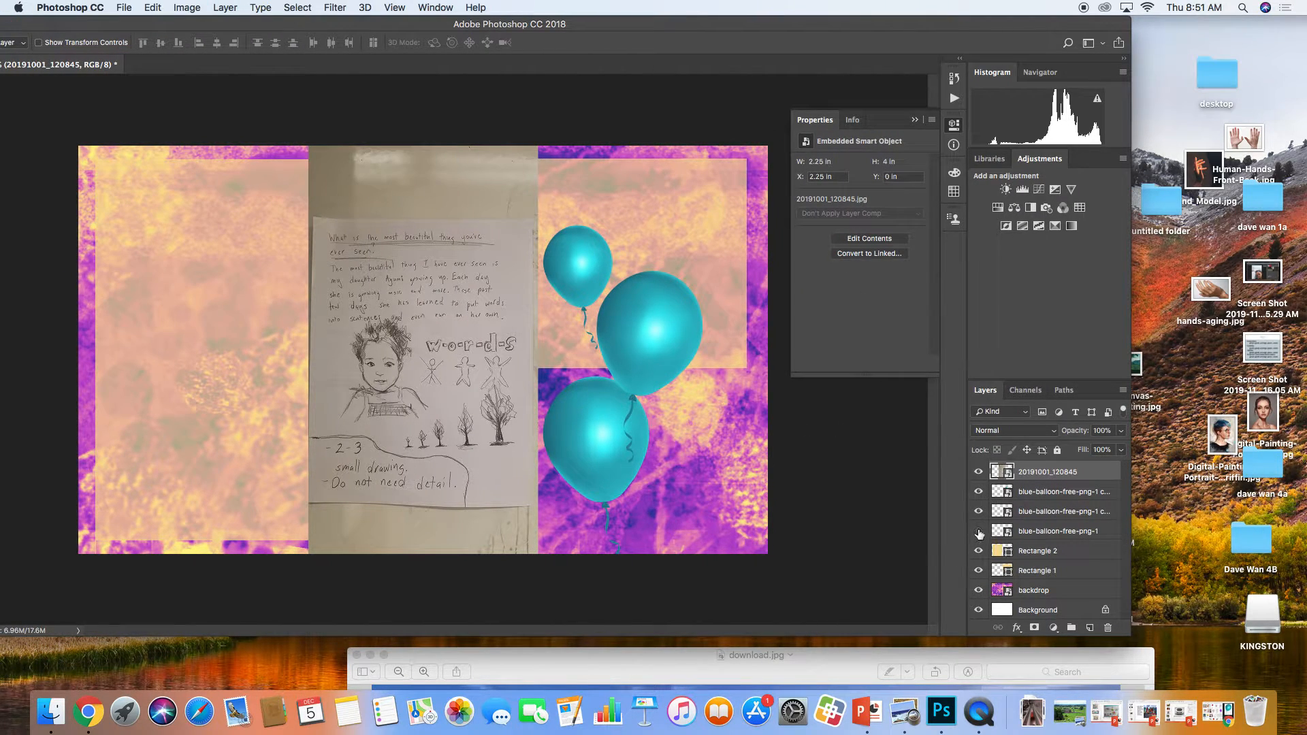
left_click_drag(980, 534, 980, 567)
left_click(979, 568)
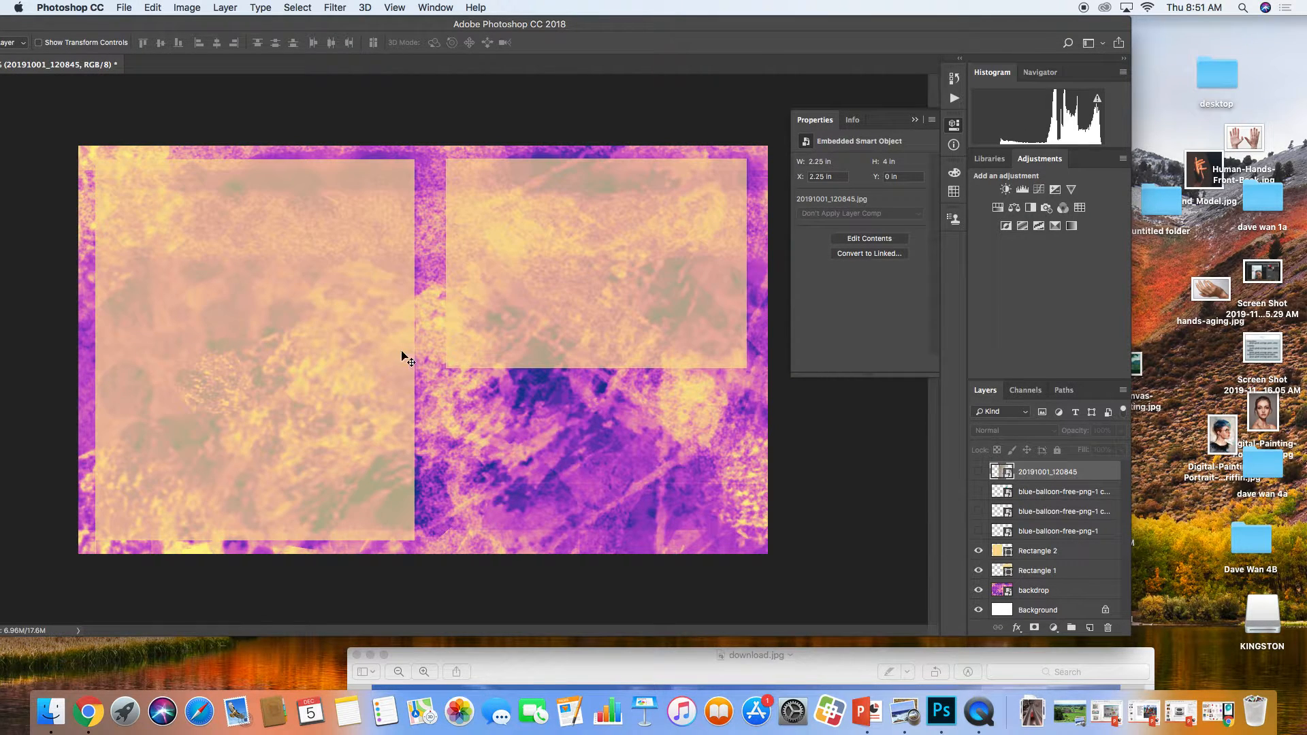
left_click_drag(488, 24, 559, 29)
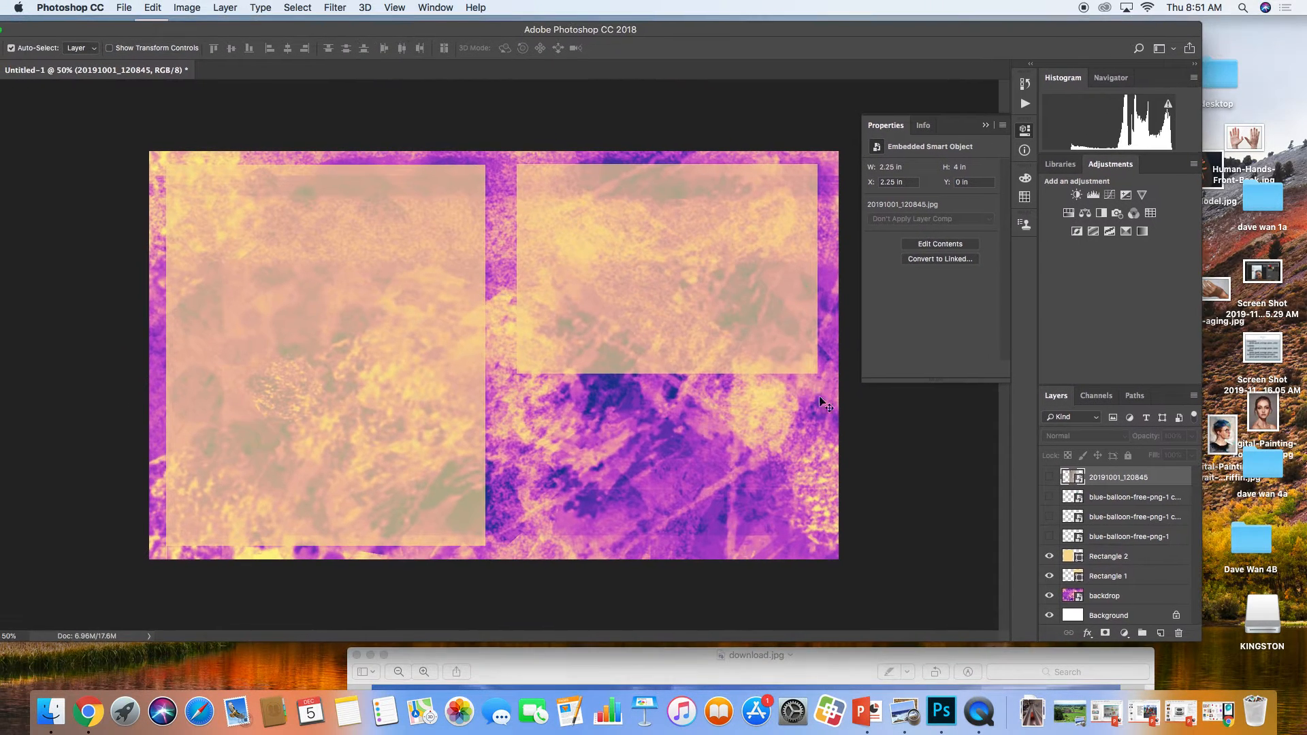
left_click_drag(1160, 585, 1178, 633)
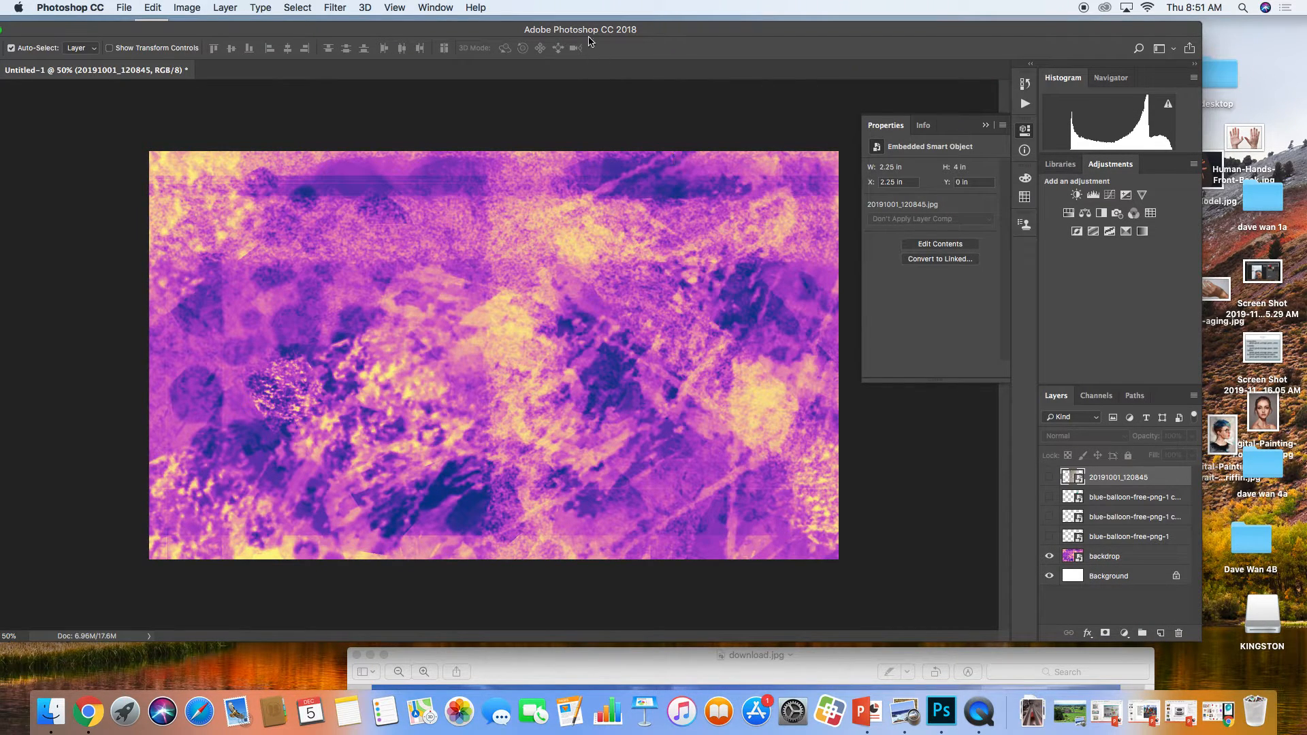
left_click_drag(588, 34, 650, 39)
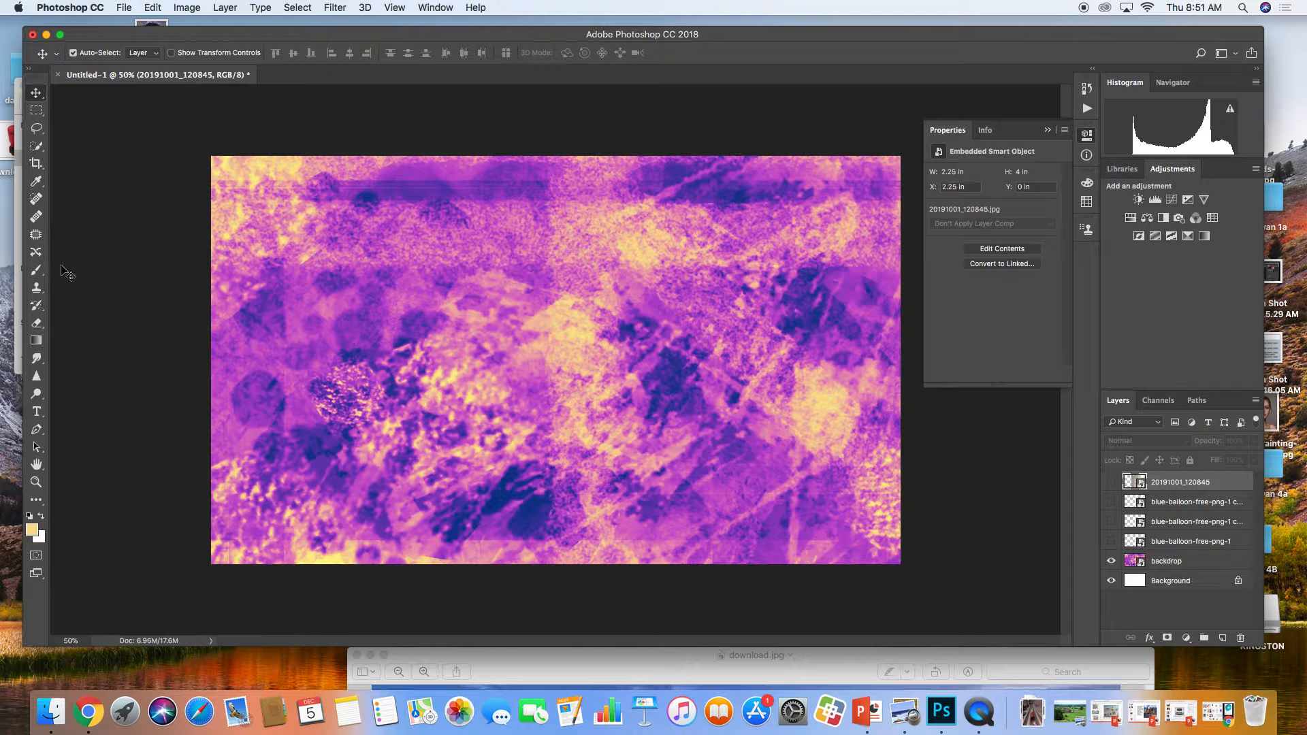
Activate the Brush tool and add a new empty layer directly above the backdrop layer
left_click(36, 269)
left_click(94, 54)
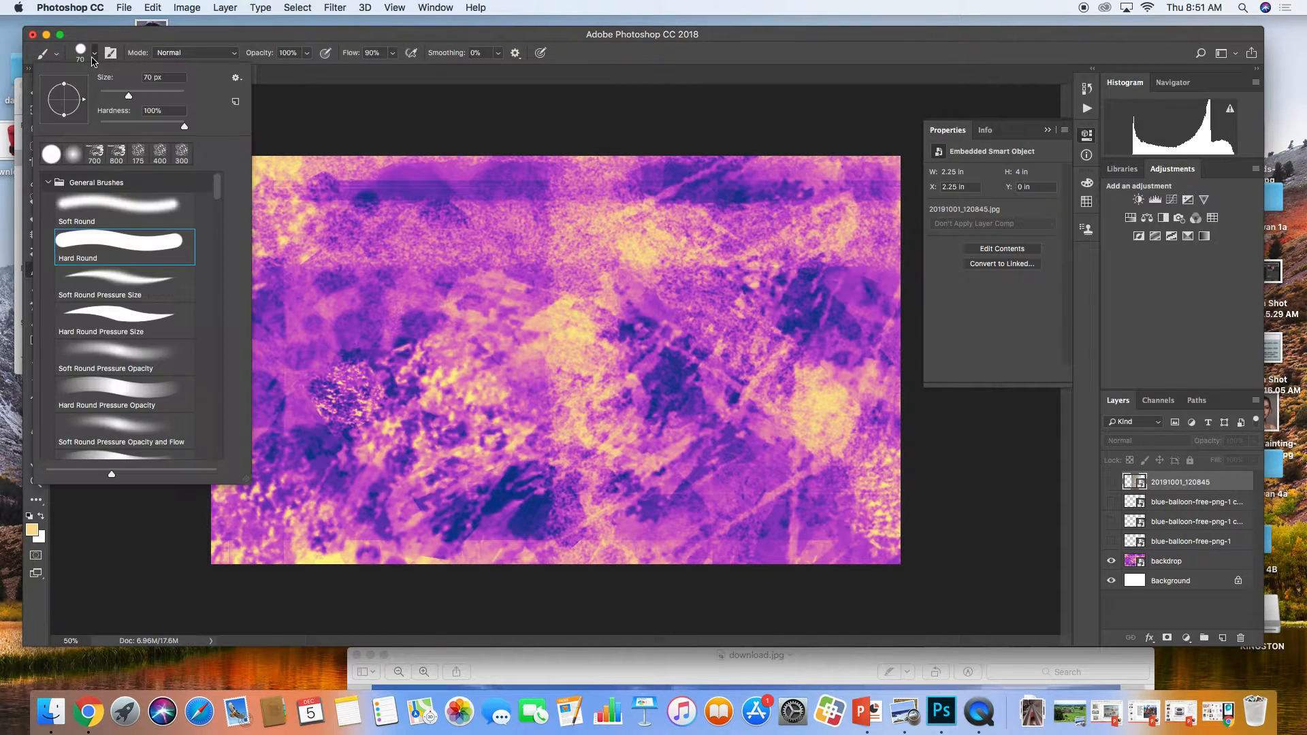
left_click_drag(215, 194, 212, 337)
left_click(1140, 565)
left_click(1140, 564)
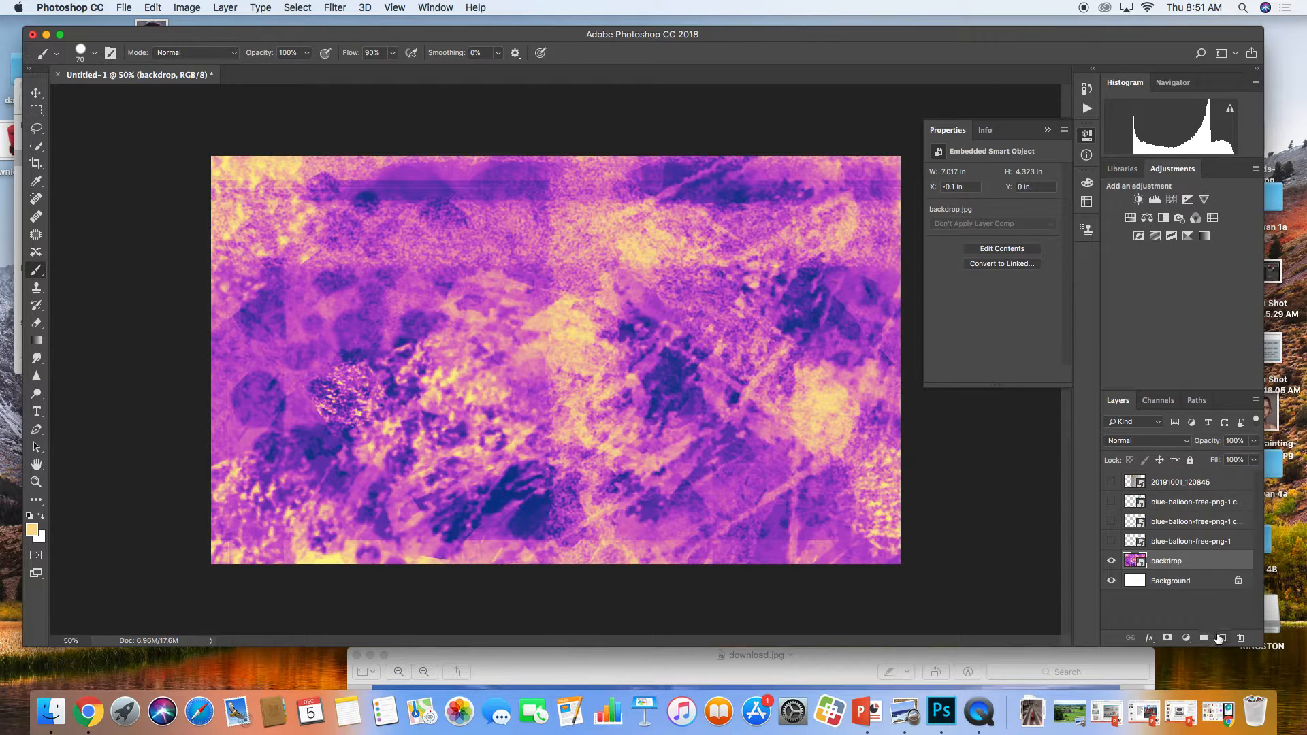
left_click(1218, 638)
Choose the textured brush preset Rolled Rag - Terry 60 pixels 1
left_click(94, 54)
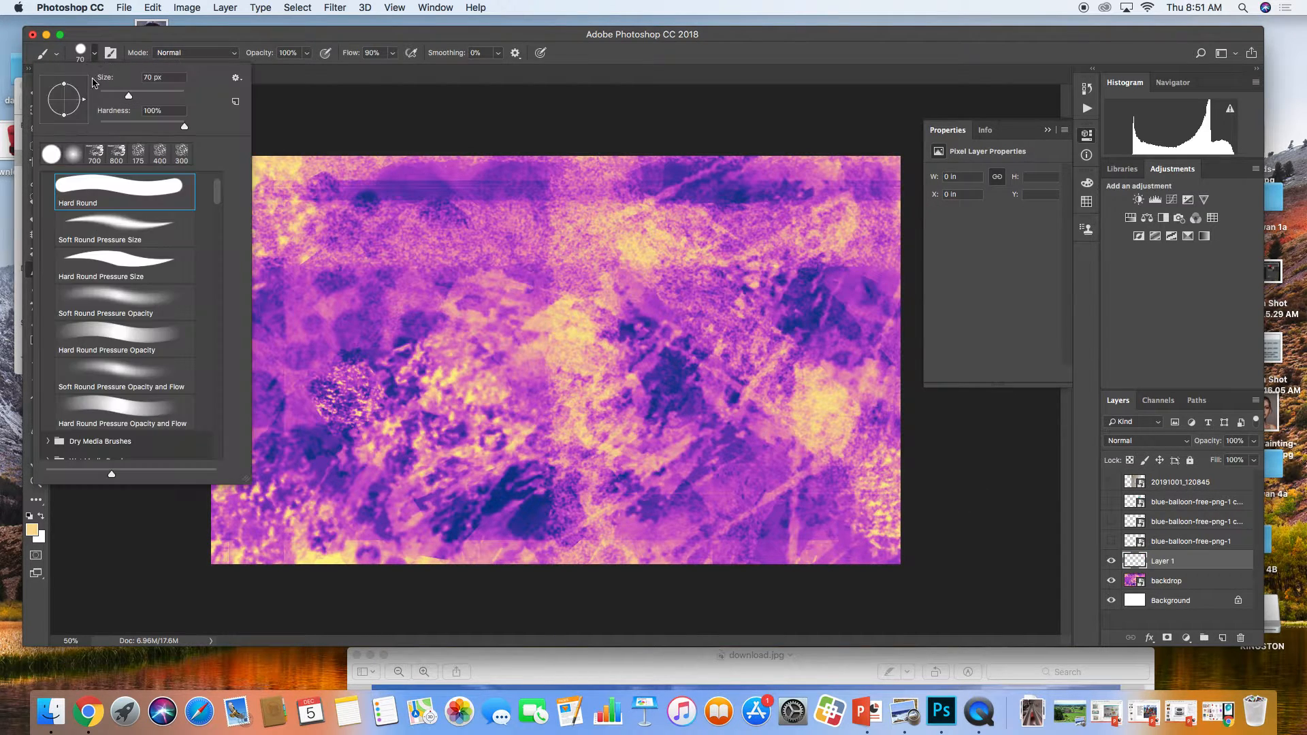
scroll(140, 293, "down", 15)
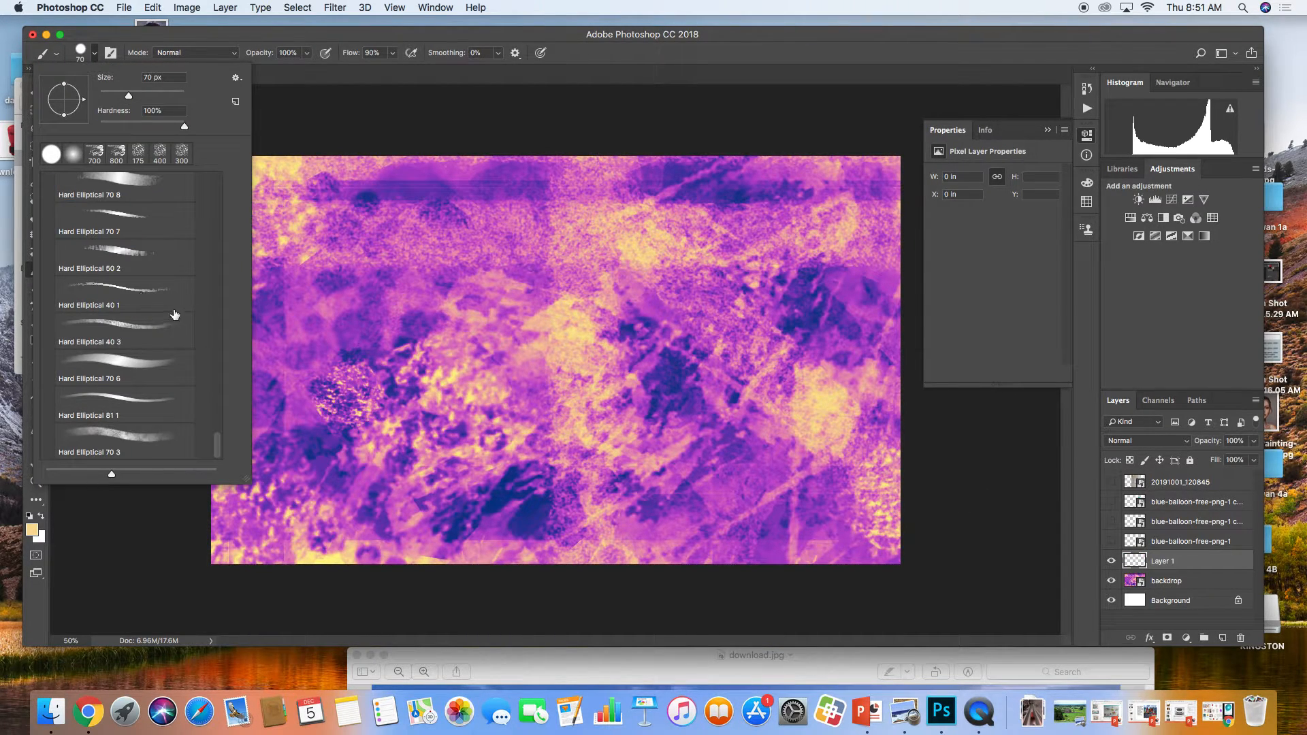
scroll(174, 314, "up", 5)
left_click(171, 320)
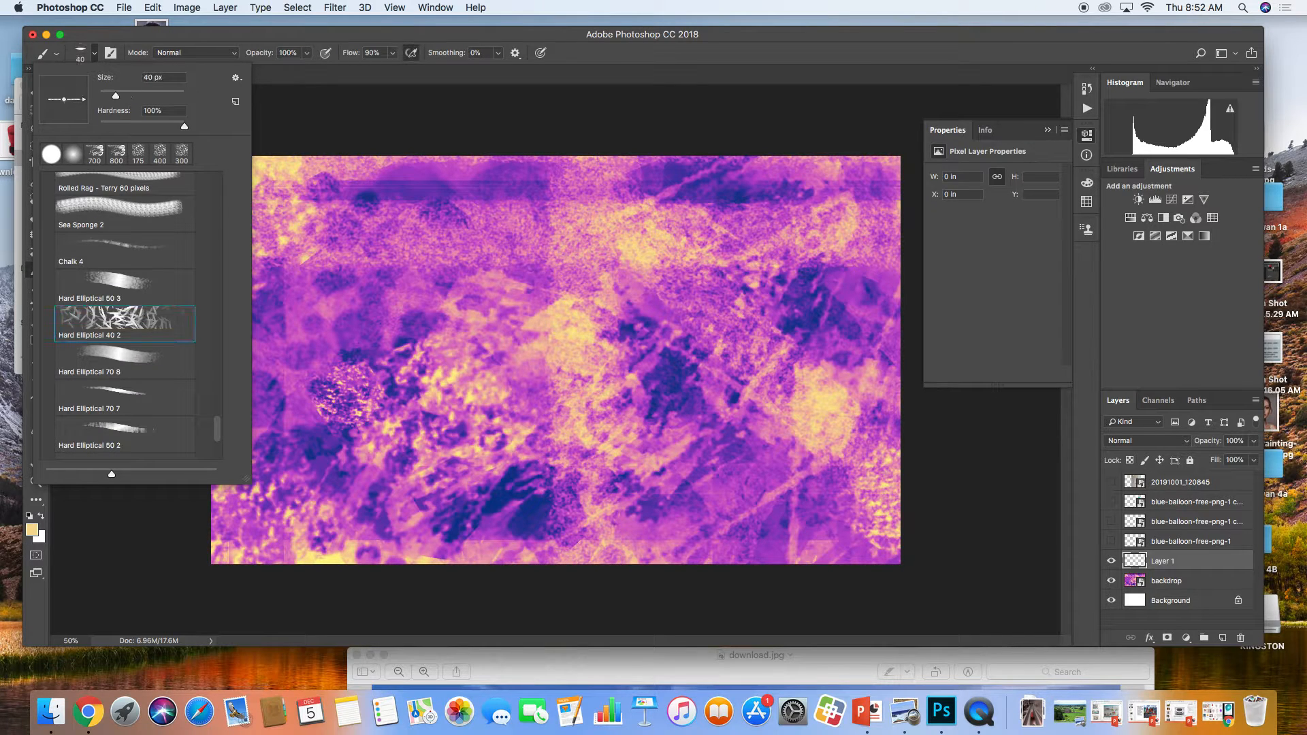
scroll(141, 283, "up", 5)
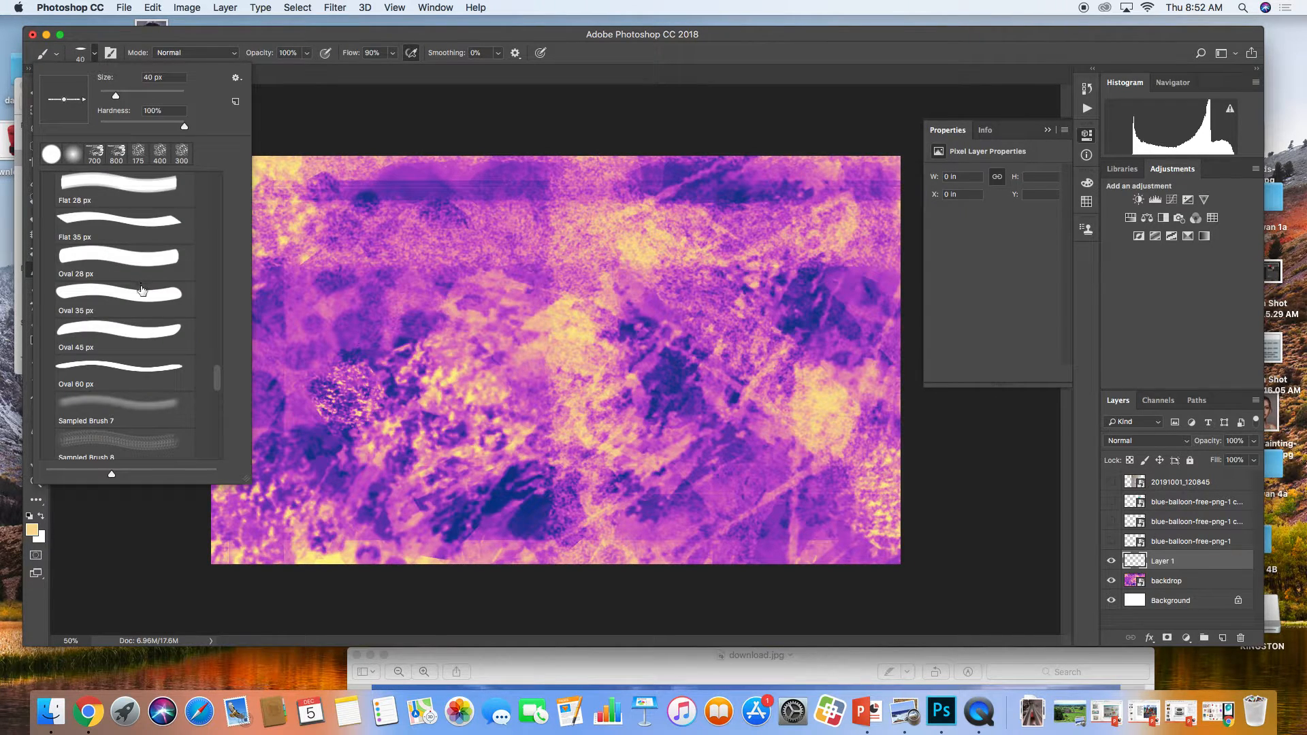
scroll(141, 290, "up", 5)
left_click_drag(219, 337, 220, 315)
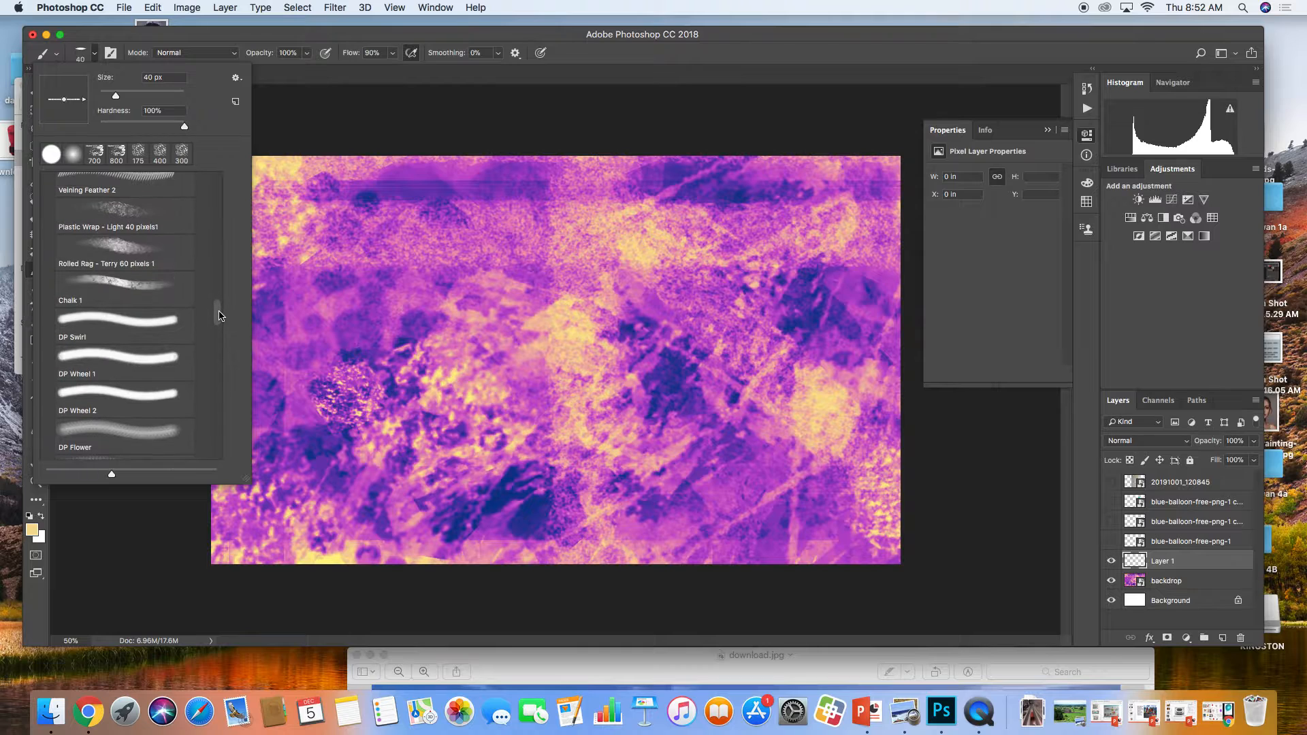
left_click(154, 257)
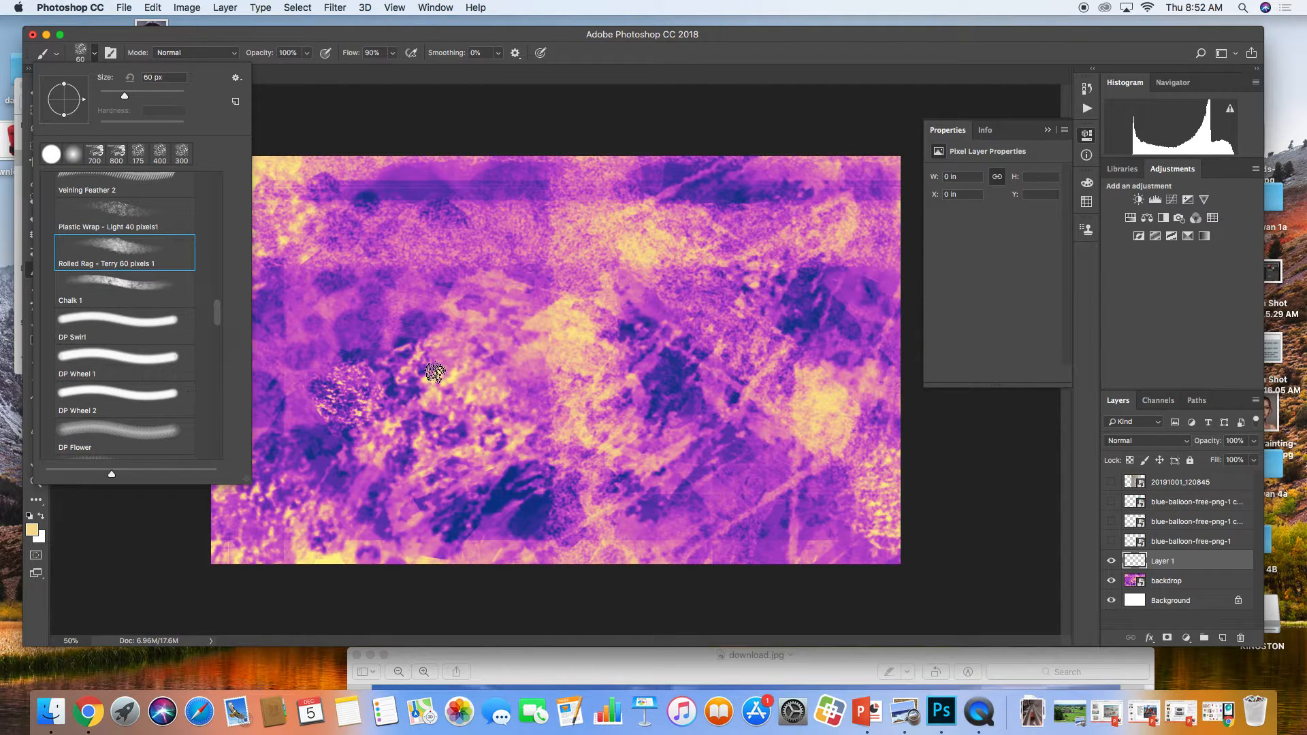
left_click(151, 536)
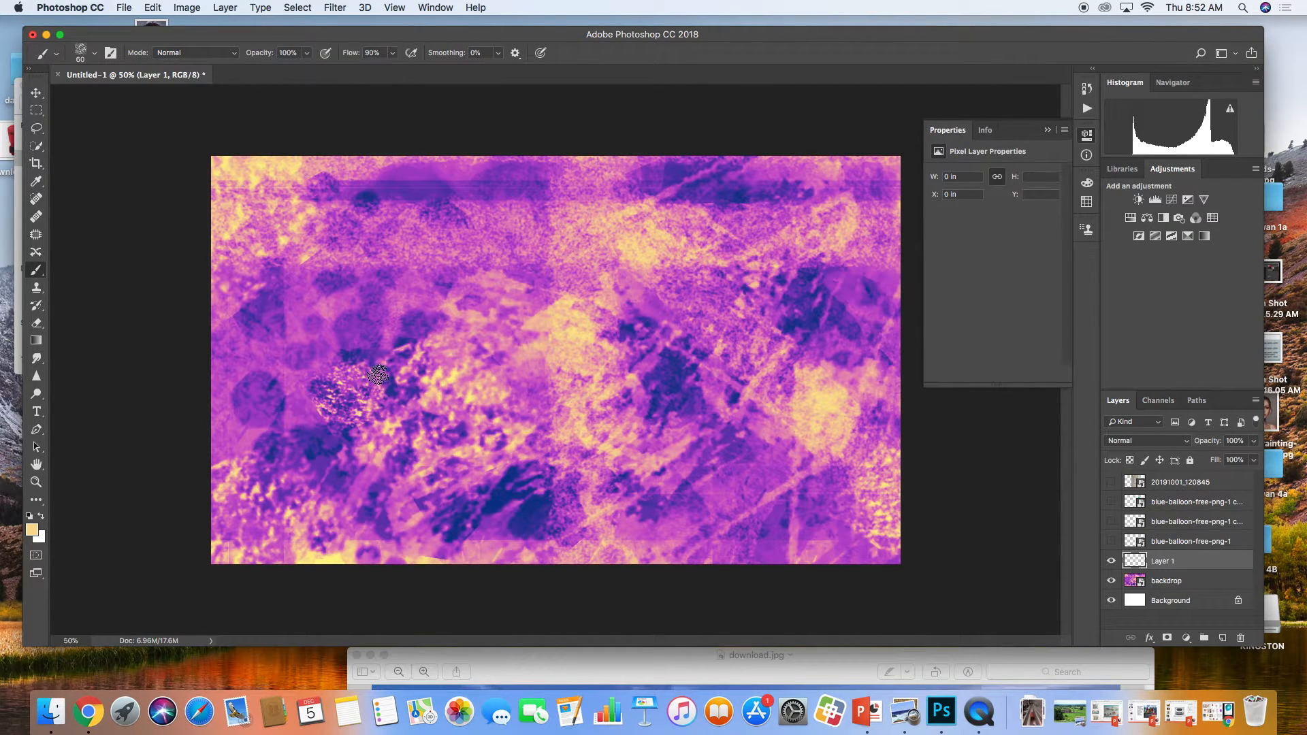
Enlarge the brush to 400 px and paint a large textured pale-yellow area across the middle of the page, leaving the purple border uncovered
key("bracketright")
key("bracketright")
key("bracketright")
key("bracketright")
key("bracketright")
key("bracketright")
key("bracketright")
key("bracketright")
key("bracketright")
key("bracketright")
key("bracketright")
key("bracketright")
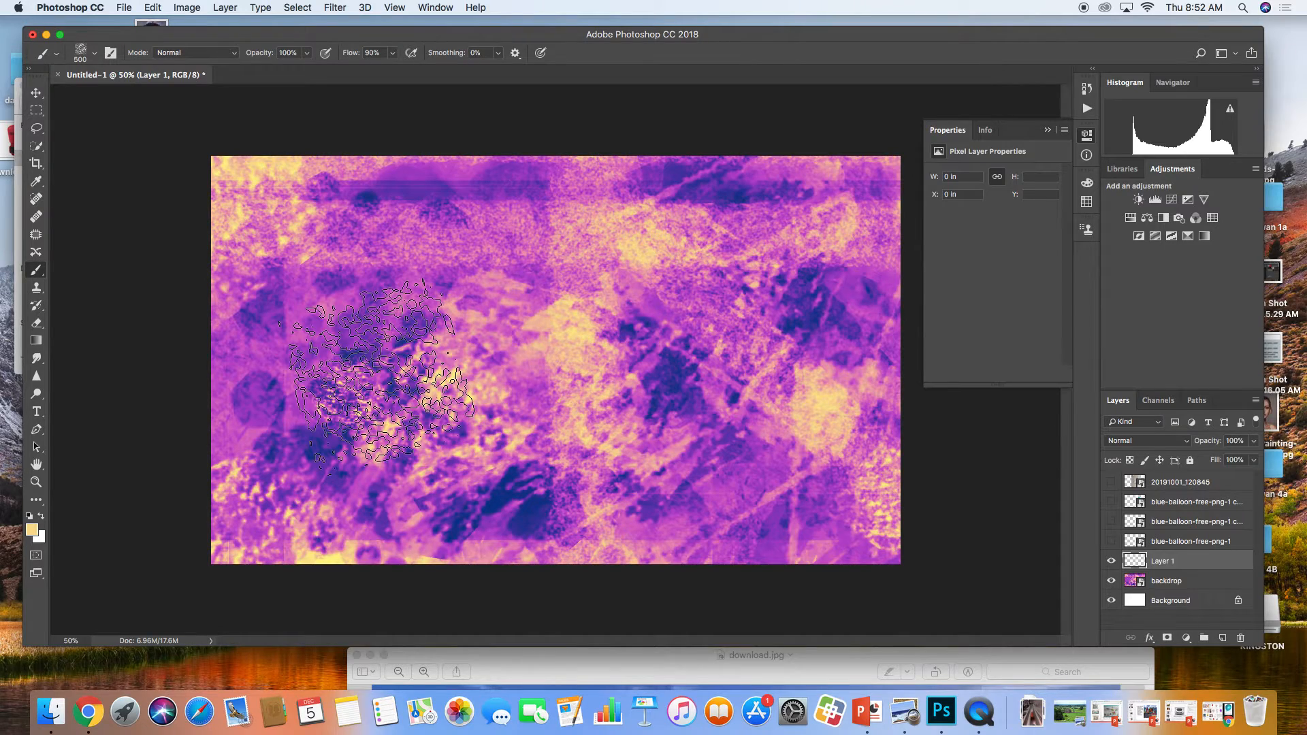
key("bracketleft")
left_click(378, 360)
left_click(399, 388)
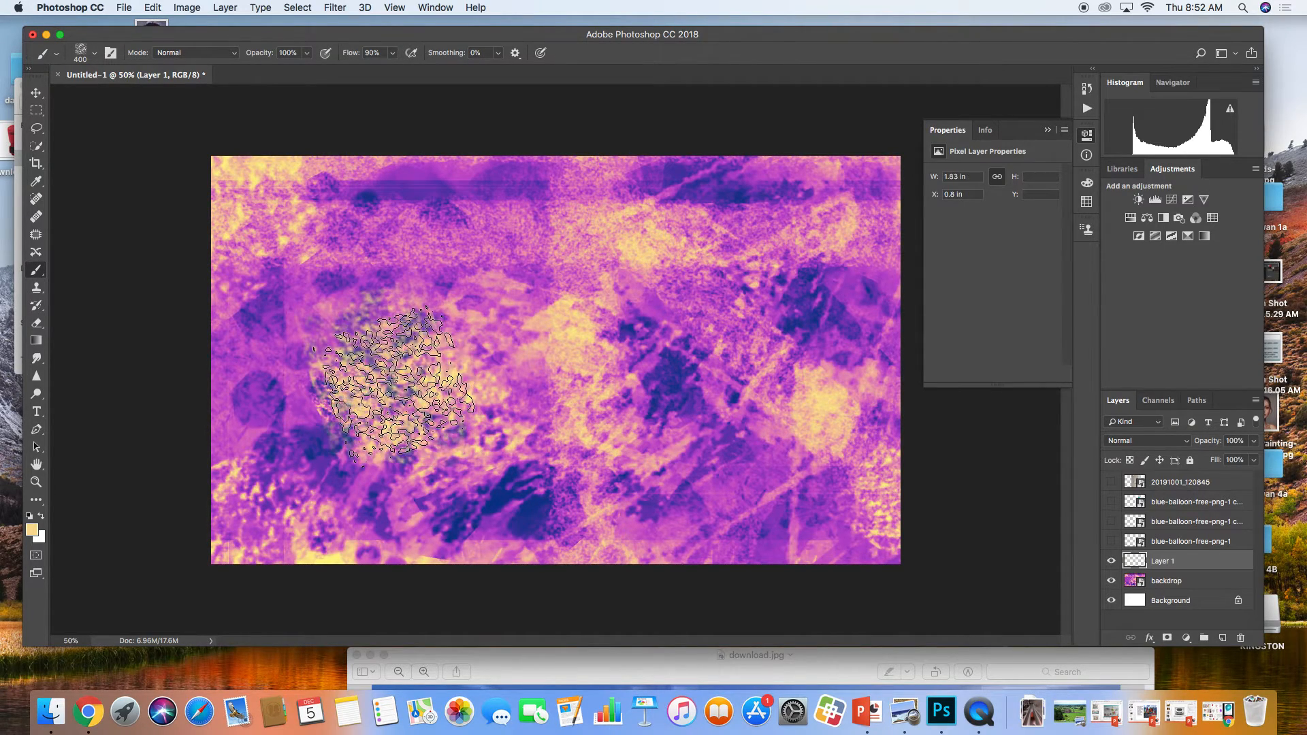
mouse_move(394, 383)
left_mouse_down()
mouse_move(371, 385)
mouse_move(472, 429)
mouse_move(293, 422)
mouse_move(342, 301)
mouse_move(446, 310)
mouse_move(443, 436)
mouse_move(326, 453)
mouse_move(327, 282)
mouse_move(437, 282)
mouse_move(438, 408)
mouse_move(656, 234)
mouse_move(776, 361)
mouse_move(482, 406)
mouse_move(715, 298)
mouse_move(522, 391)
mouse_move(762, 319)
mouse_move(793, 409)
mouse_move(85, 443)
mouse_move(299, 381)
mouse_move(300, 280)
mouse_move(858, 326)
mouse_move(354, 443)
mouse_move(946, 402)
mouse_move(831, 266)
mouse_move(827, 422)
left_mouse_up()
Reduce the brush to 200 px and extend the painted area along its left and lower edges
key("bracketleft")
key("bracketleft")
key("bracketleft")
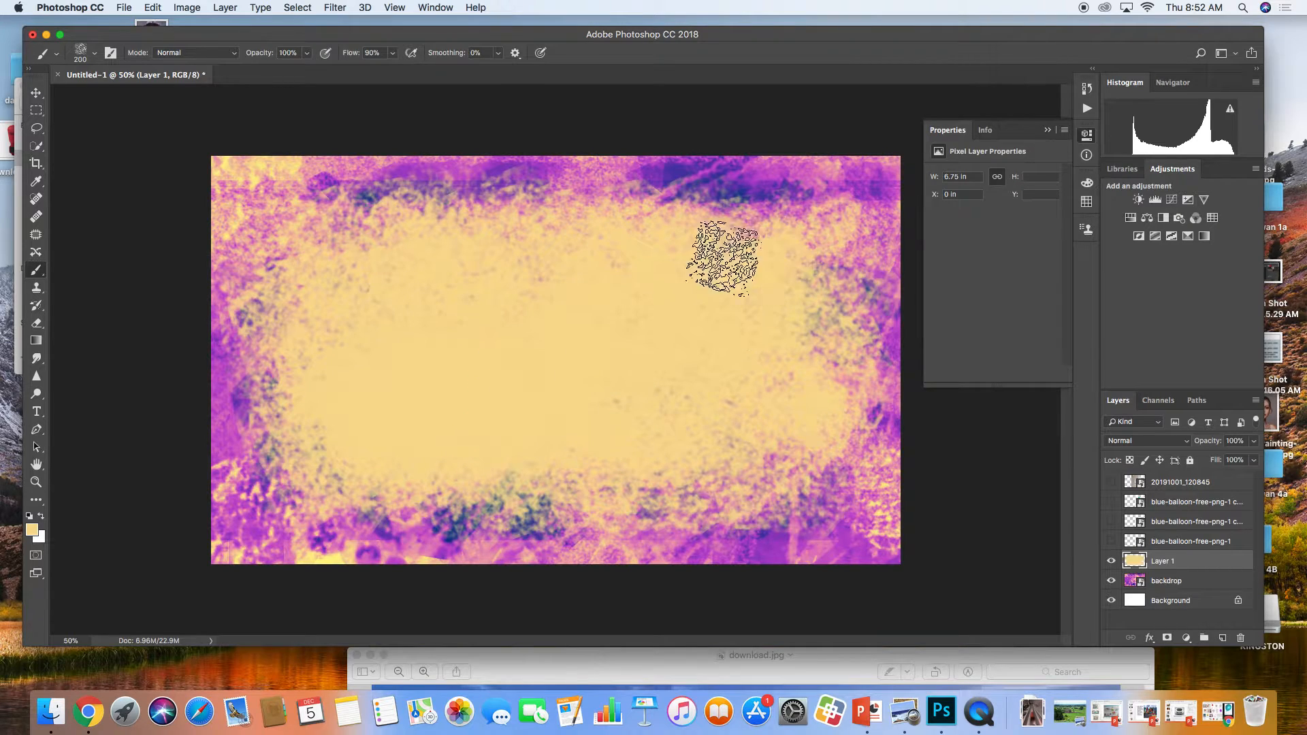
mouse_move(292, 291)
left_mouse_down()
mouse_move(267, 338)
mouse_move(277, 460)
left_mouse_up()
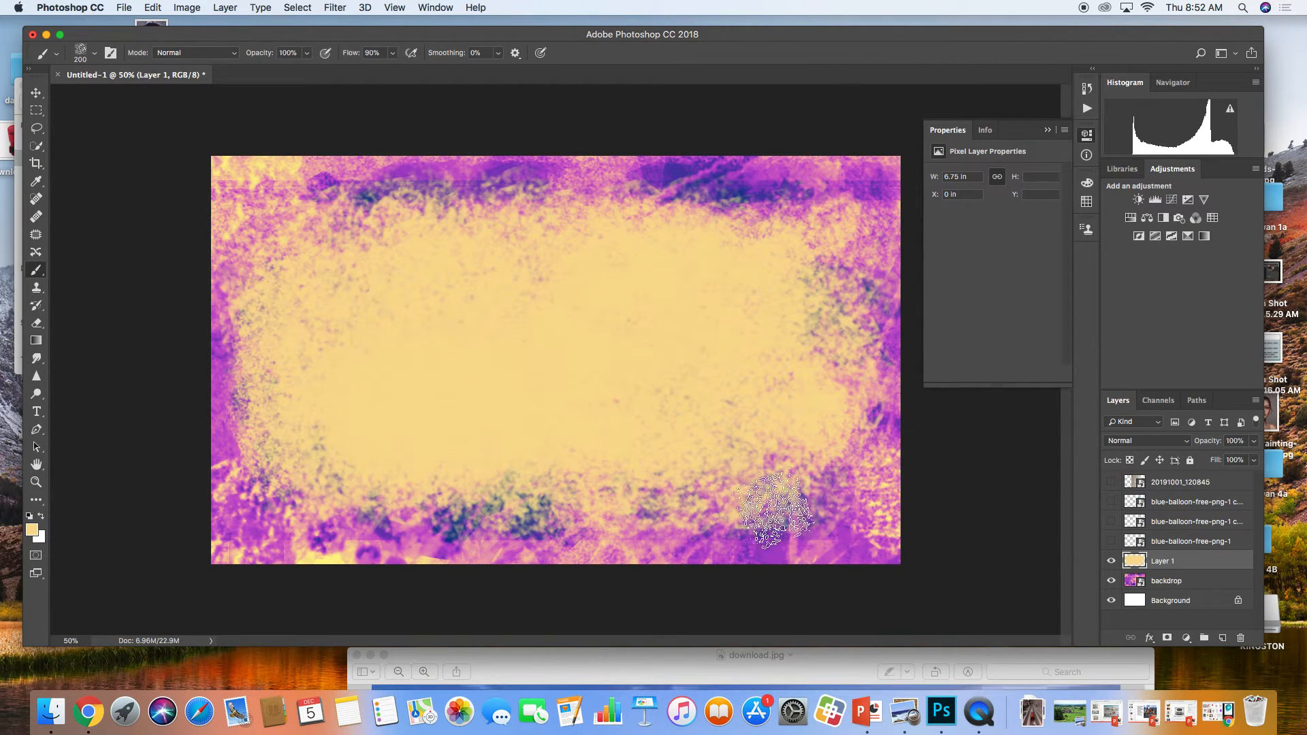
mouse_move(775, 509)
left_mouse_down()
mouse_move(798, 491)
mouse_move(662, 497)
left_mouse_up()
Set the painted layer's opacity to 90% and fill in its lower-left corner with one more brush stroke
left_click(1252, 441)
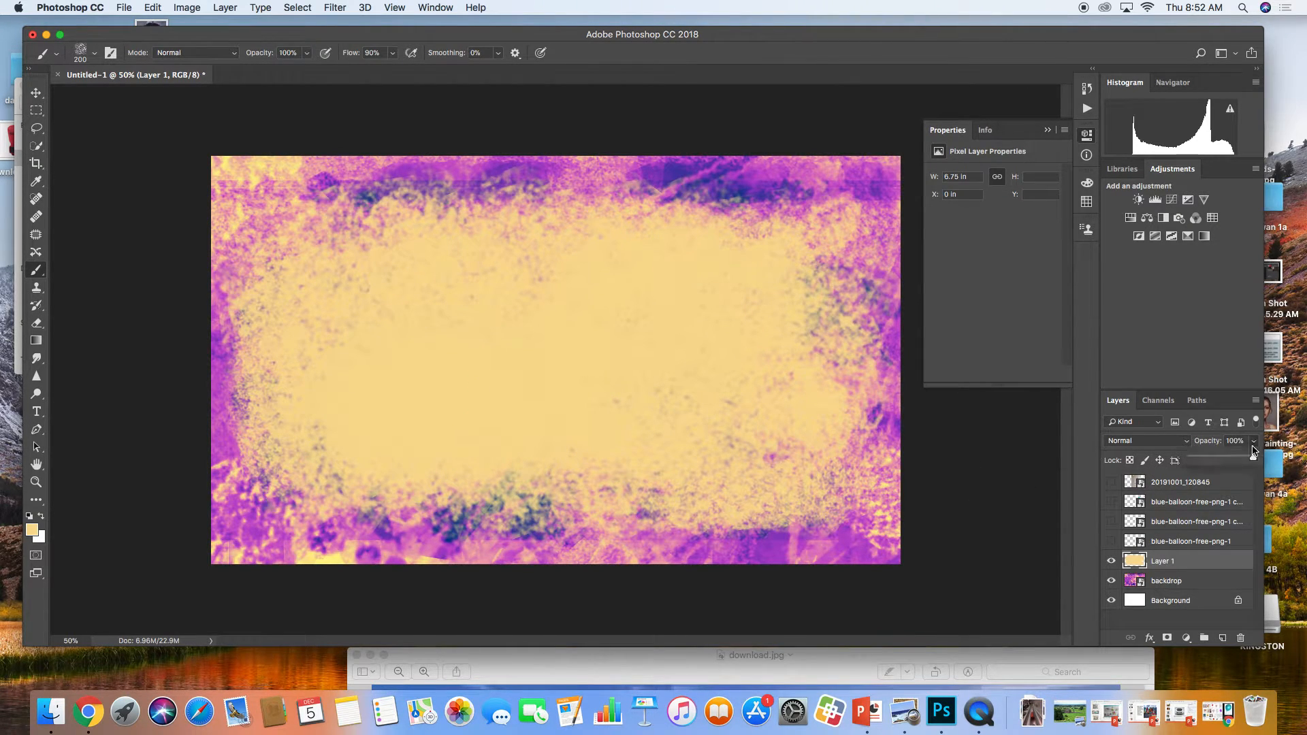
left_click_drag(1237, 458, 1252, 463)
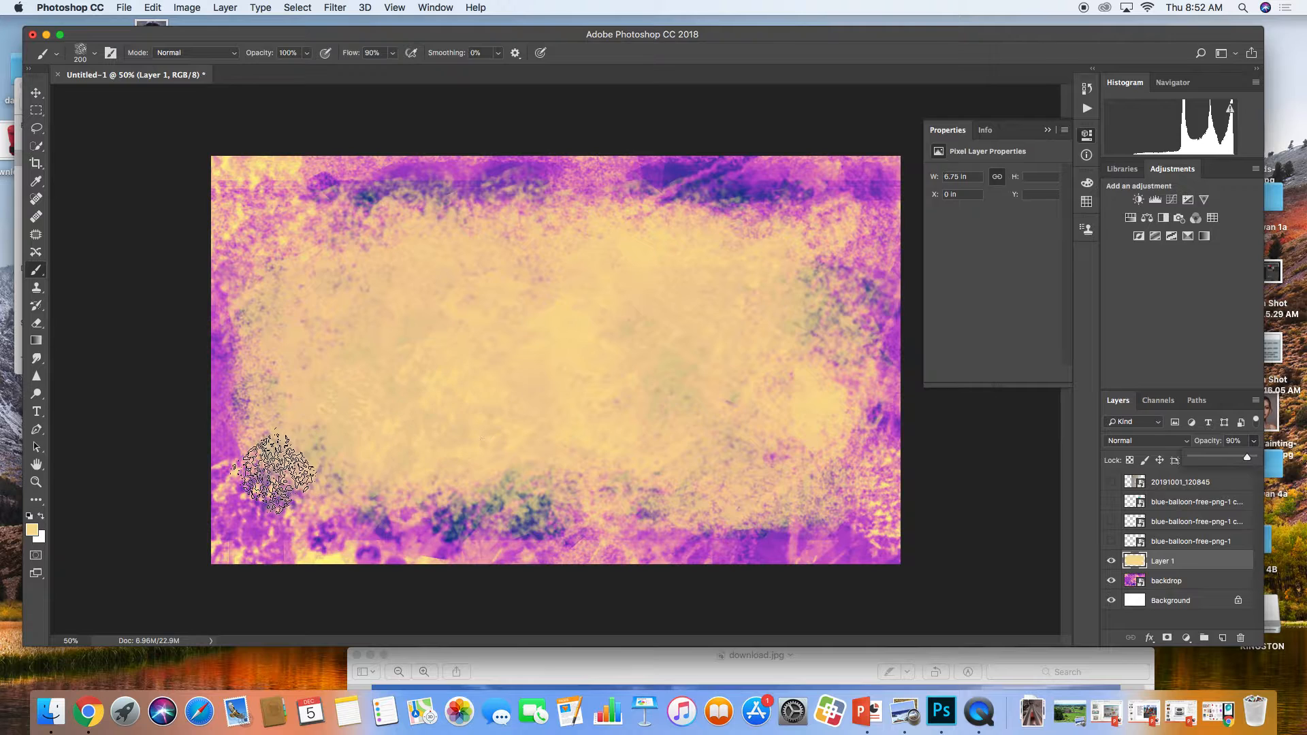
mouse_move(274, 472)
left_mouse_down()
mouse_move(604, 478)
mouse_move(323, 495)
mouse_move(294, 484)
left_mouse_up()
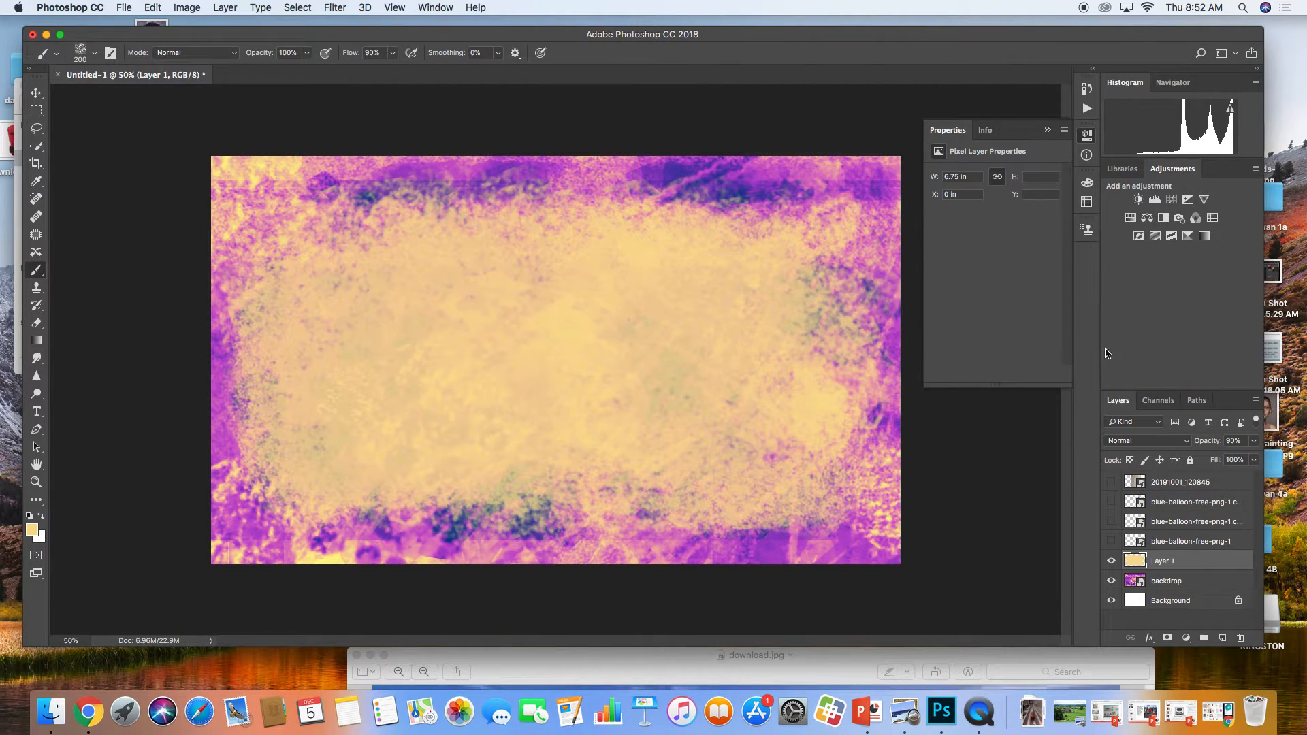
Show the three balloon layers and the journal photo layer again, and select the journal photo layer
left_click(1111, 502)
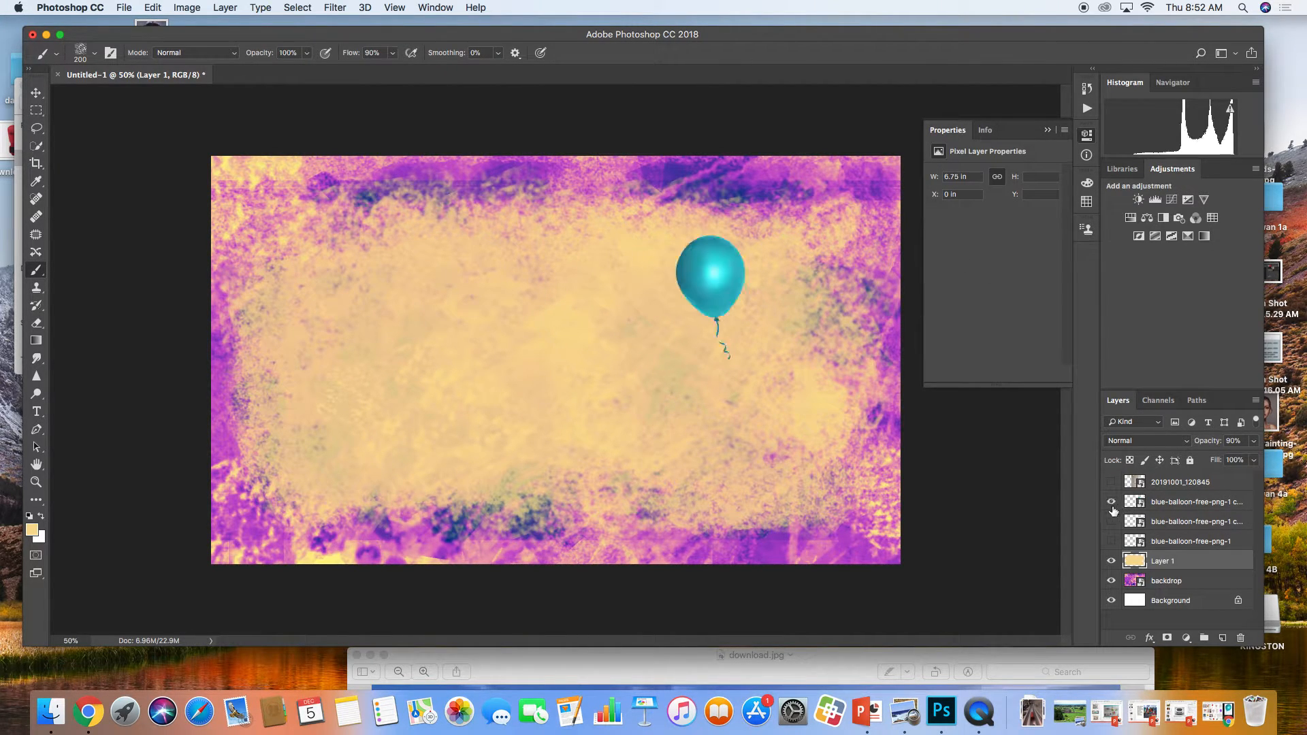
left_click(1112, 521)
left_click(1111, 541)
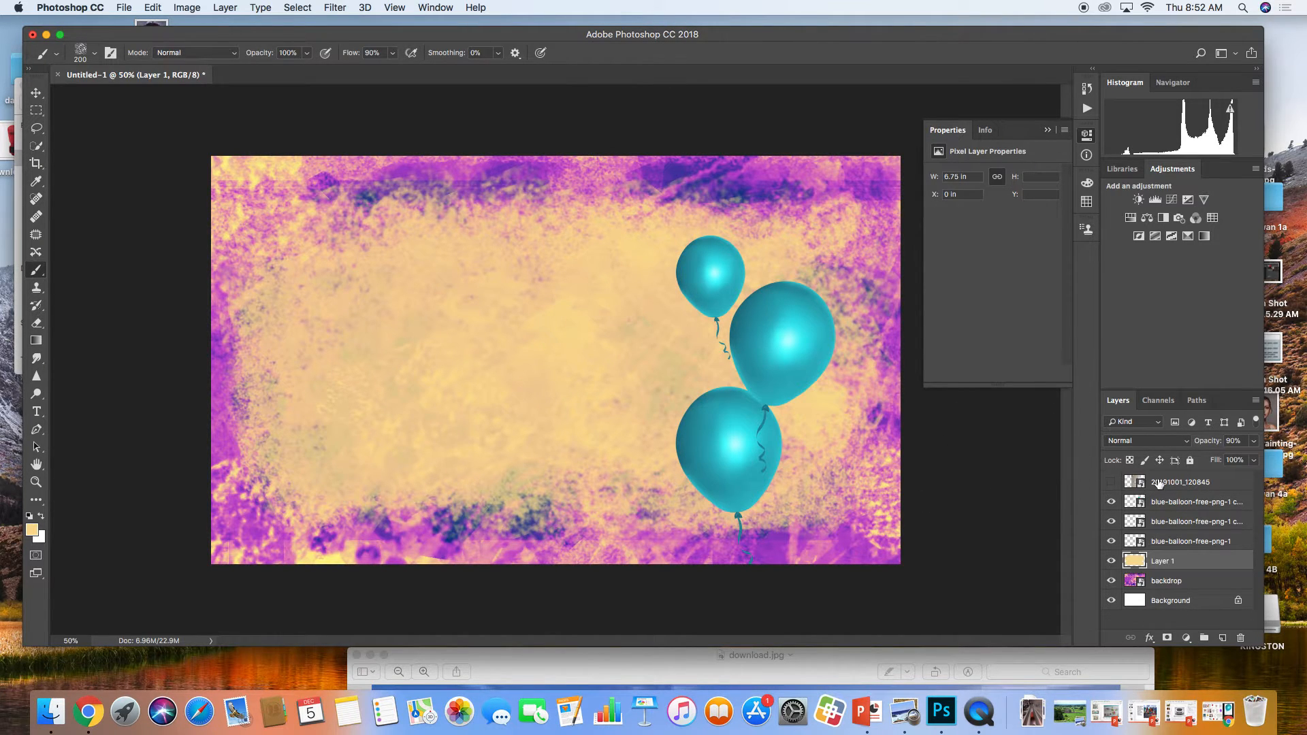
left_click(1160, 483)
left_click(1110, 483)
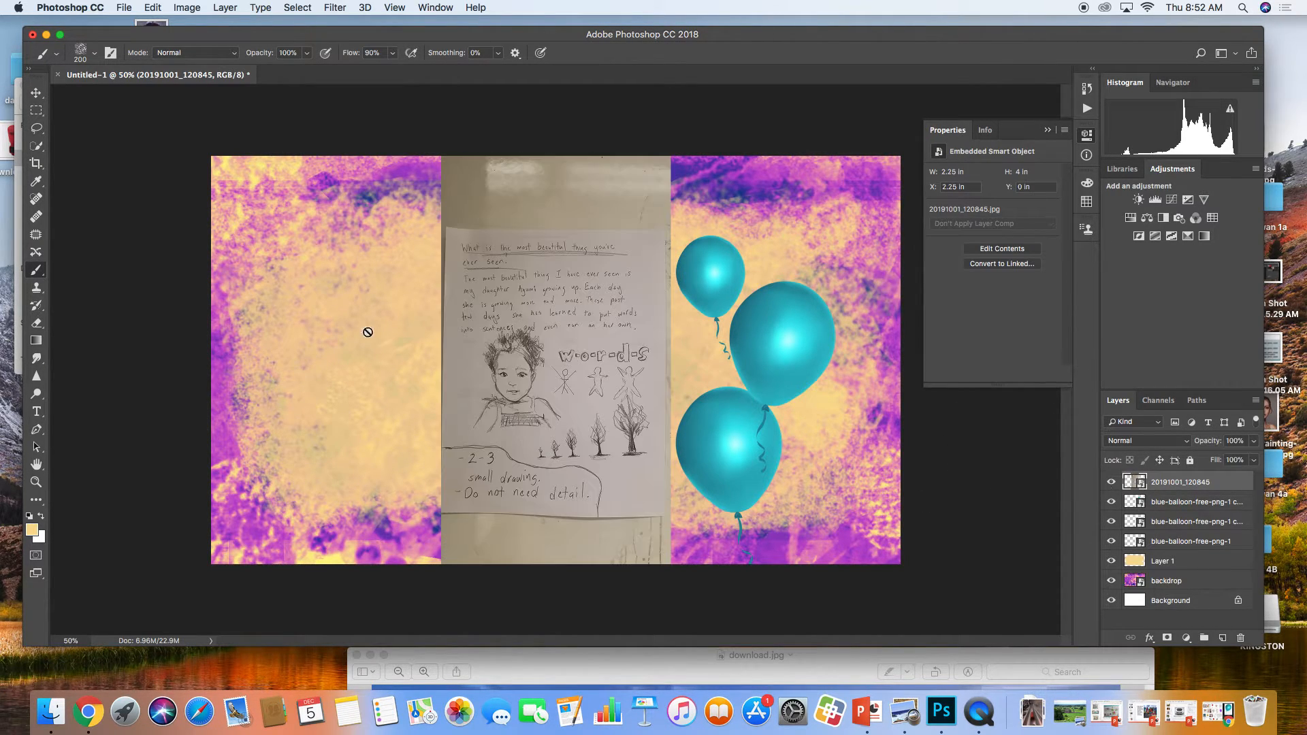
key("super+equal")
key("super+equal")
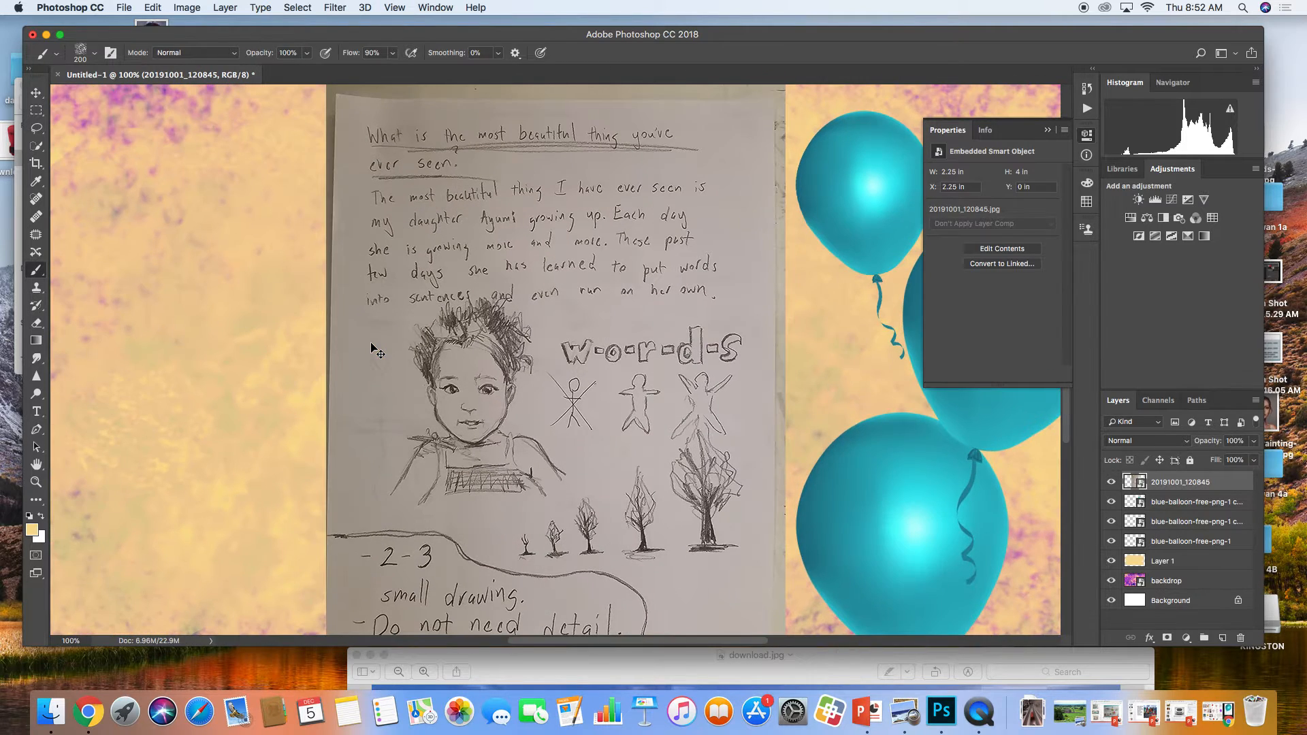
left_click(36, 128)
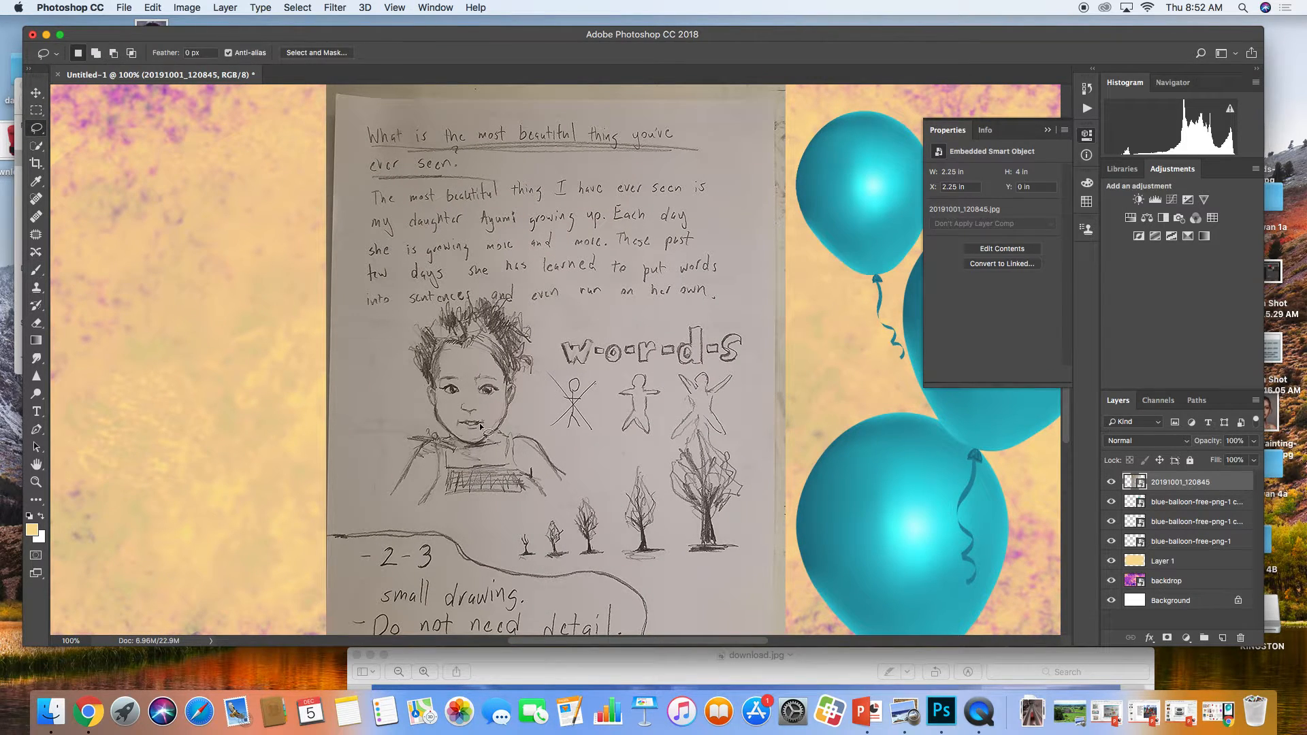
mouse_move(373, 487)
left_mouse_down()
mouse_move(429, 529)
mouse_move(524, 568)
mouse_move(690, 564)
mouse_move(735, 557)
mouse_move(754, 538)
mouse_move(763, 434)
left_mouse_up()
mouse_move(760, 374)
left_mouse_down()
mouse_move(661, 313)
mouse_move(460, 303)
mouse_move(416, 320)
mouse_move(383, 373)
mouse_move(359, 430)
mouse_move(373, 484)
left_mouse_up()
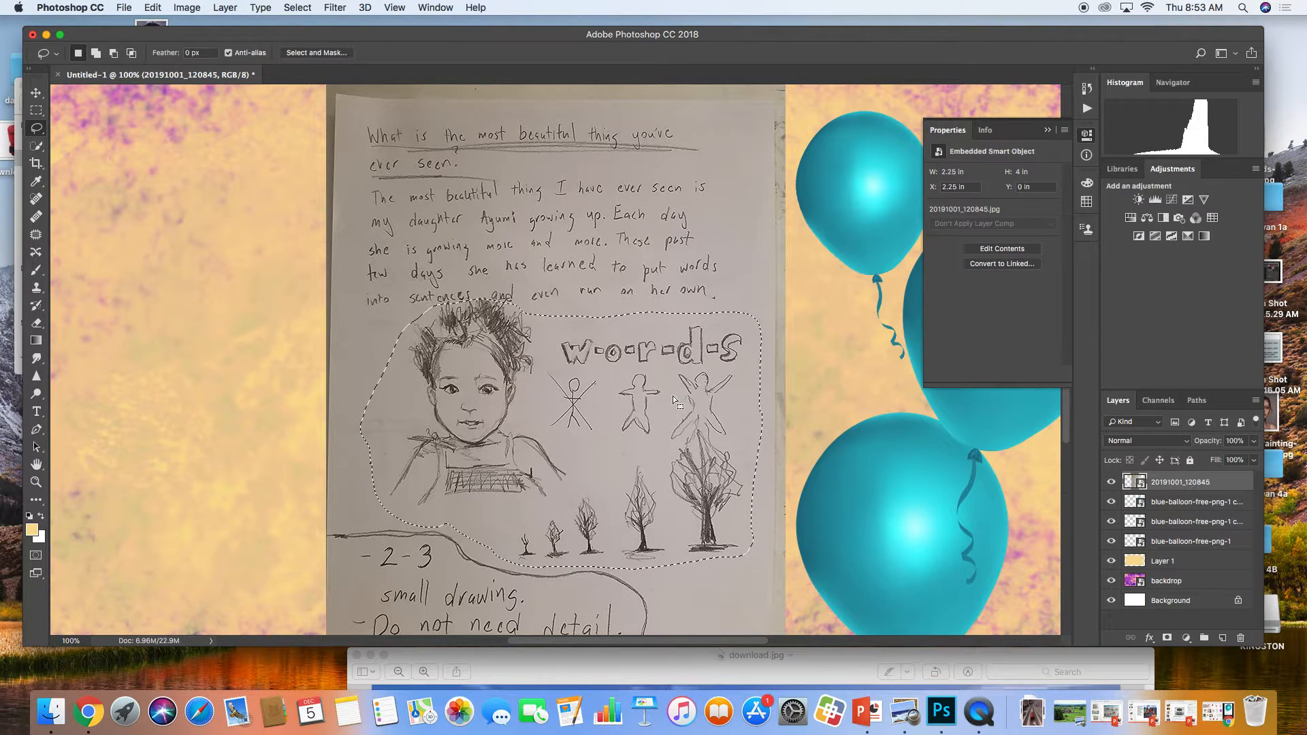
key("super+d")
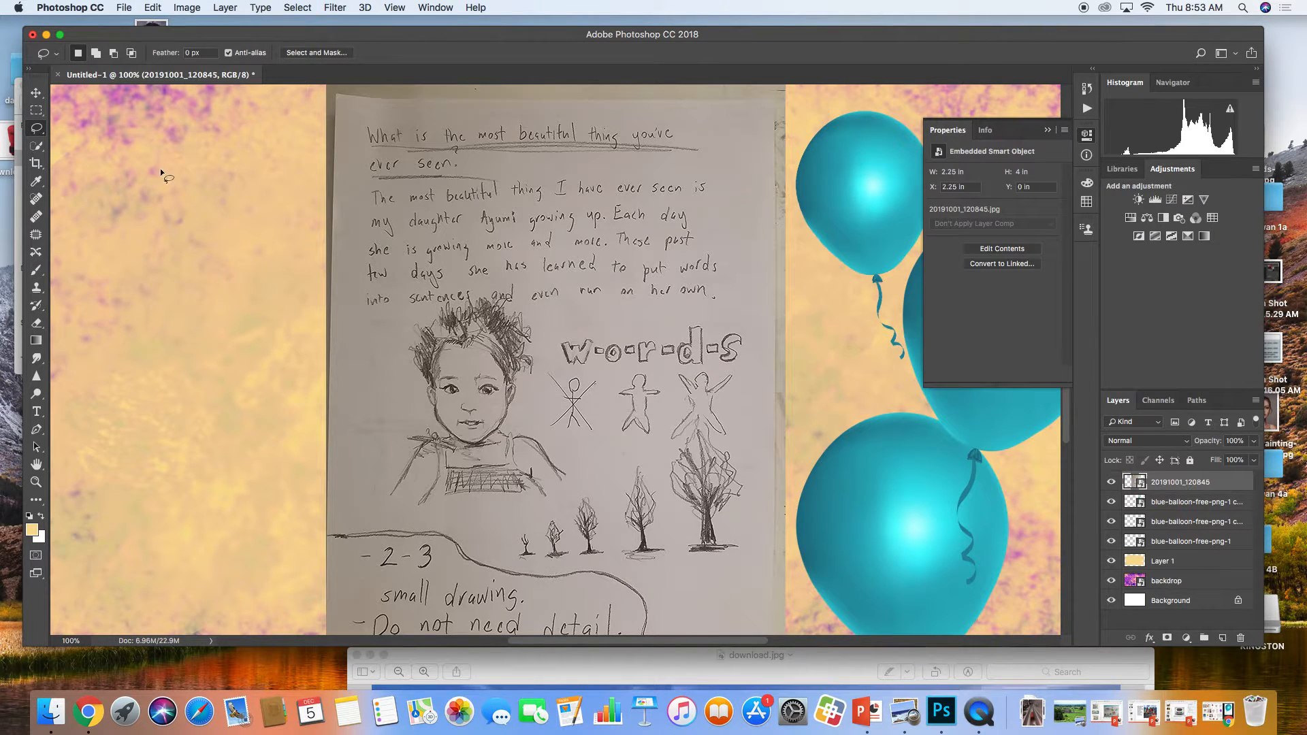
Apply Levels to the journal photo, lowering the white input and raising the black input to whiten the paper and darken the pencil lines
left_click(187, 7)
mouse_move(208, 44)
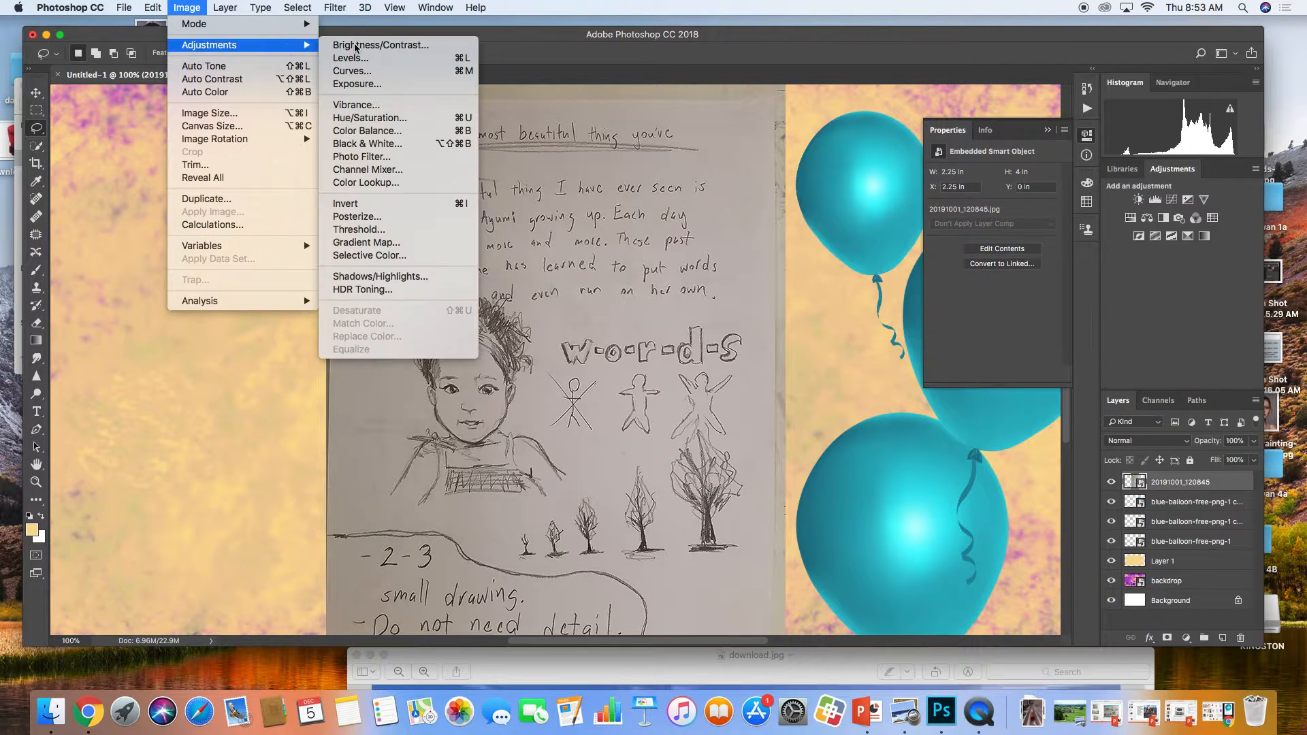
left_click(422, 64)
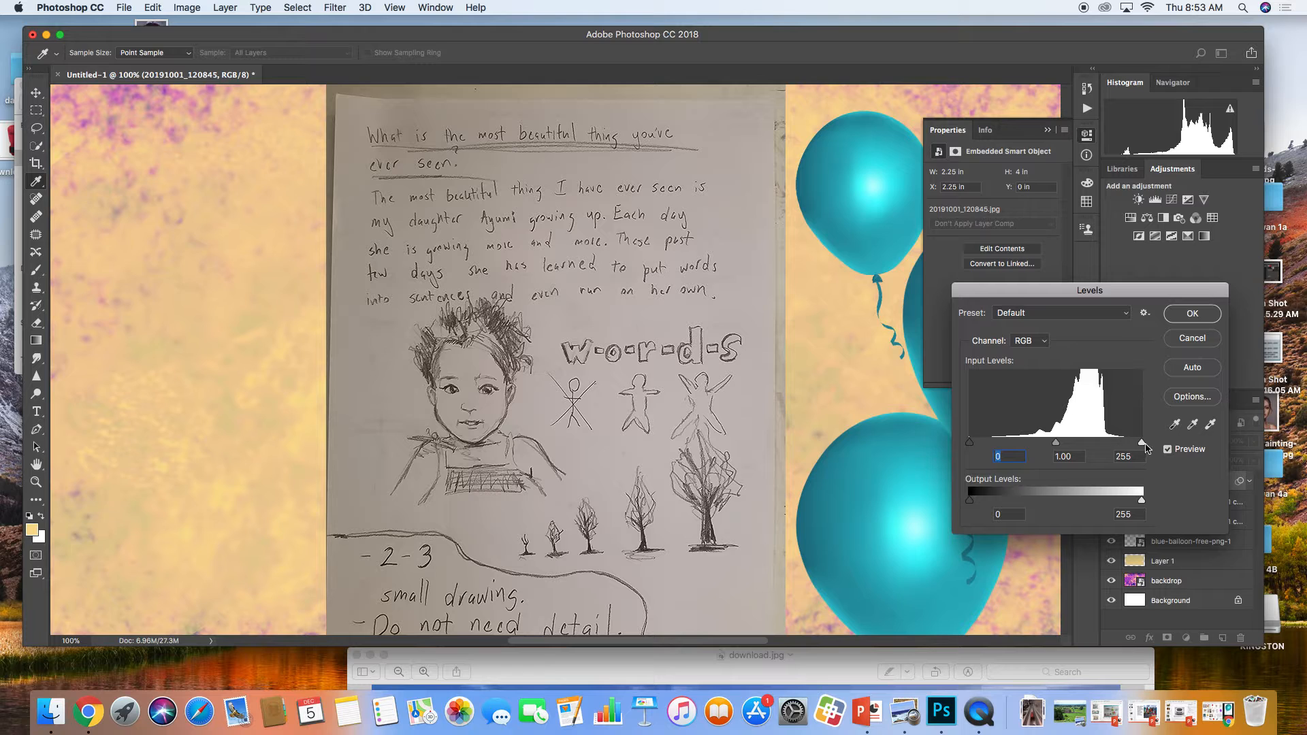
left_click_drag(1146, 447, 1075, 451)
left_click_drag(978, 443, 1041, 443)
left_click(1192, 314)
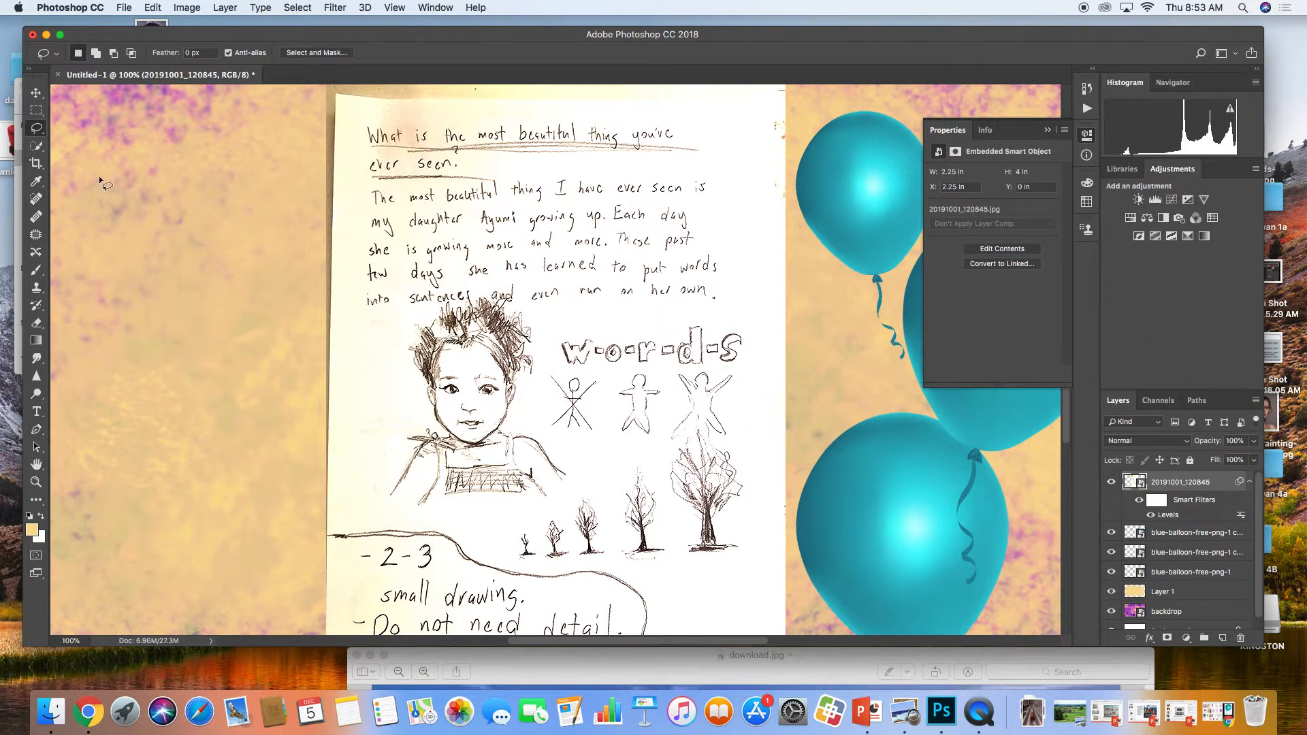
Lasso the child's portrait drawing, copy it to its own layer named baby, and reselect the journal photo layer
mouse_move(376, 350)
left_mouse_down()
mouse_move(371, 497)
mouse_move(412, 515)
mouse_move(524, 501)
mouse_move(575, 460)
left_mouse_up()
left_click_drag(547, 390, 538, 317)
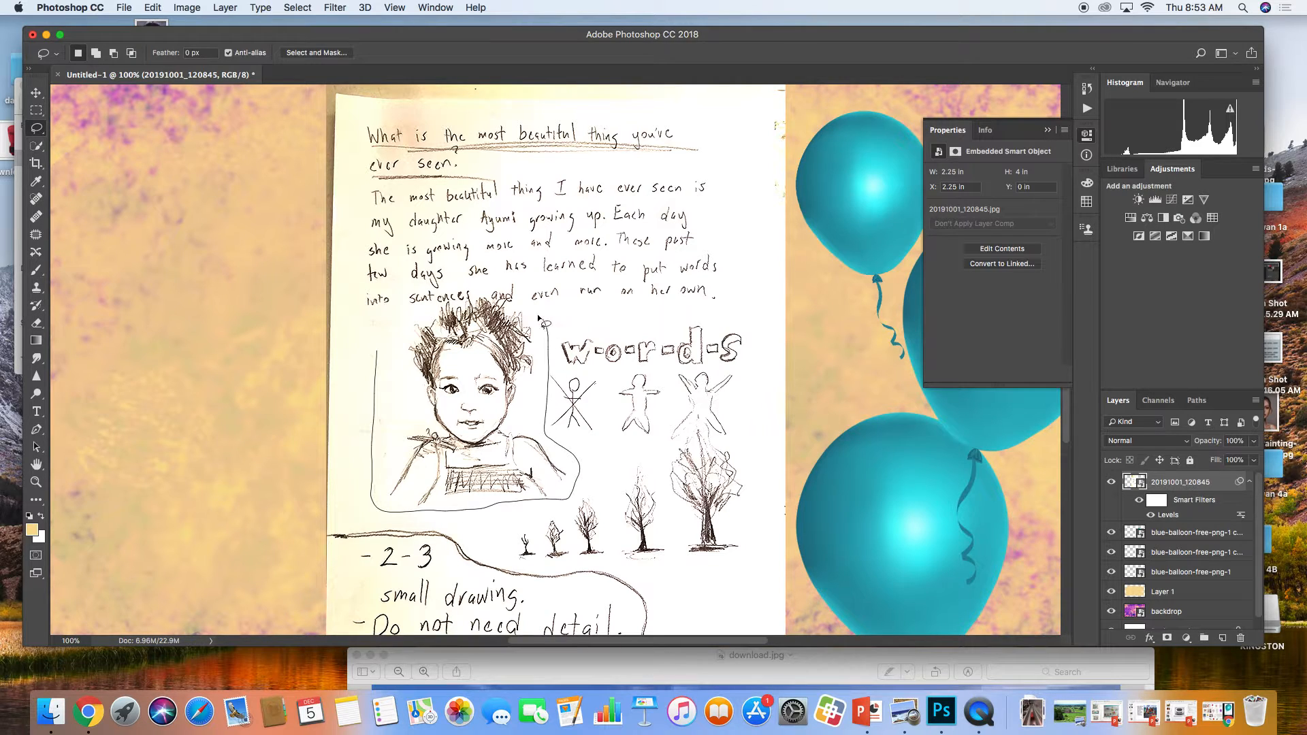
left_click_drag(398, 337, 401, 340)
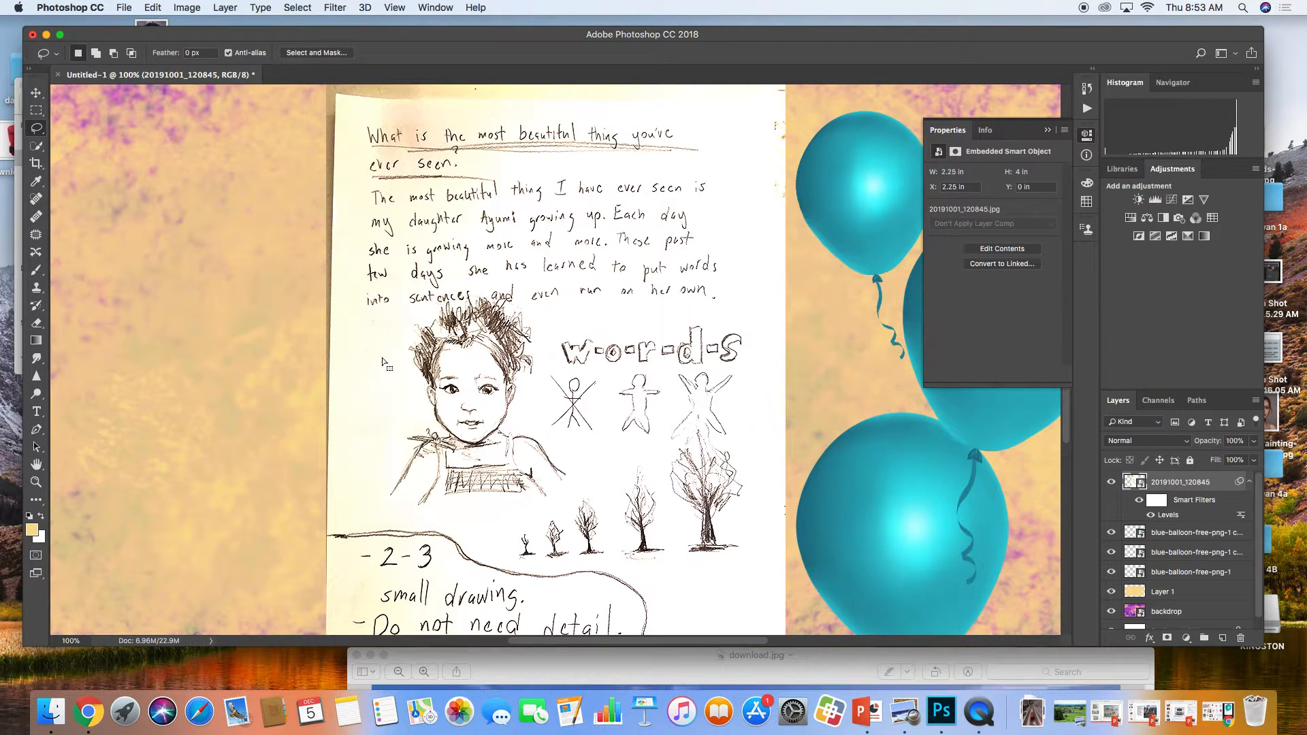
key("super+j")
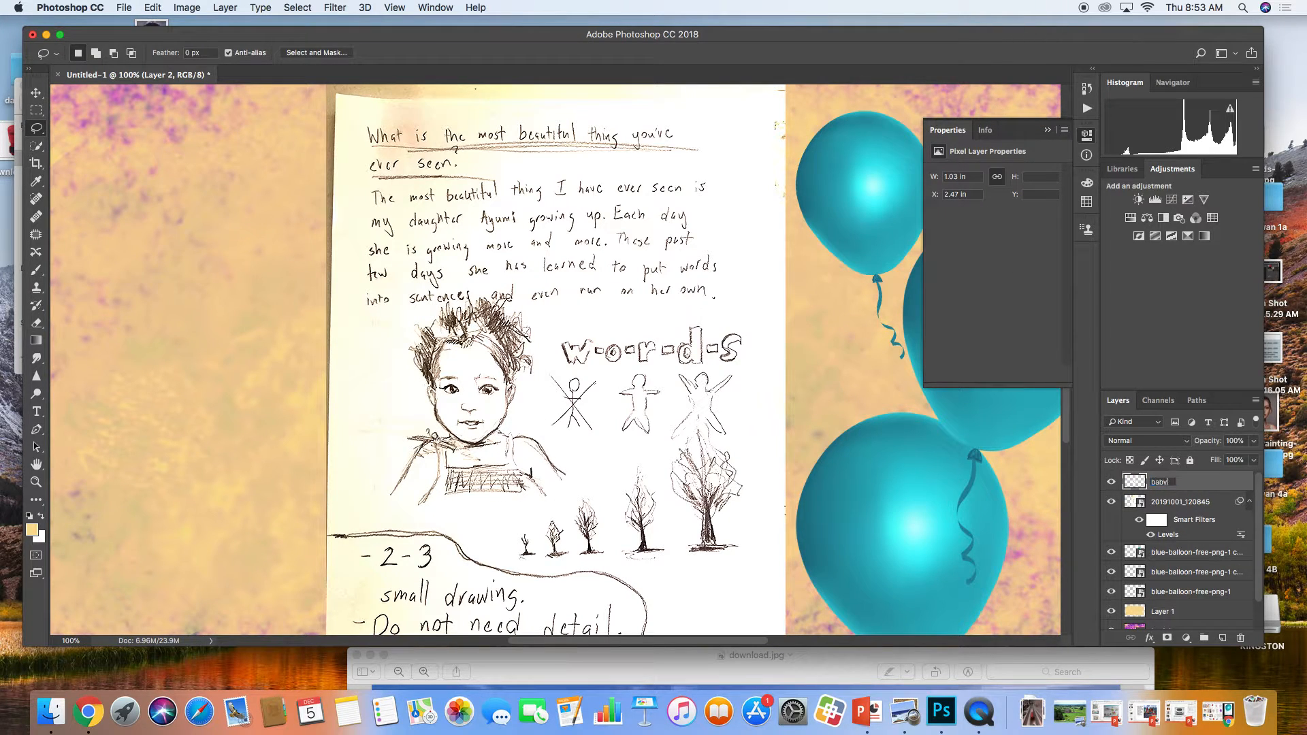
key("Return")
left_click(1168, 506)
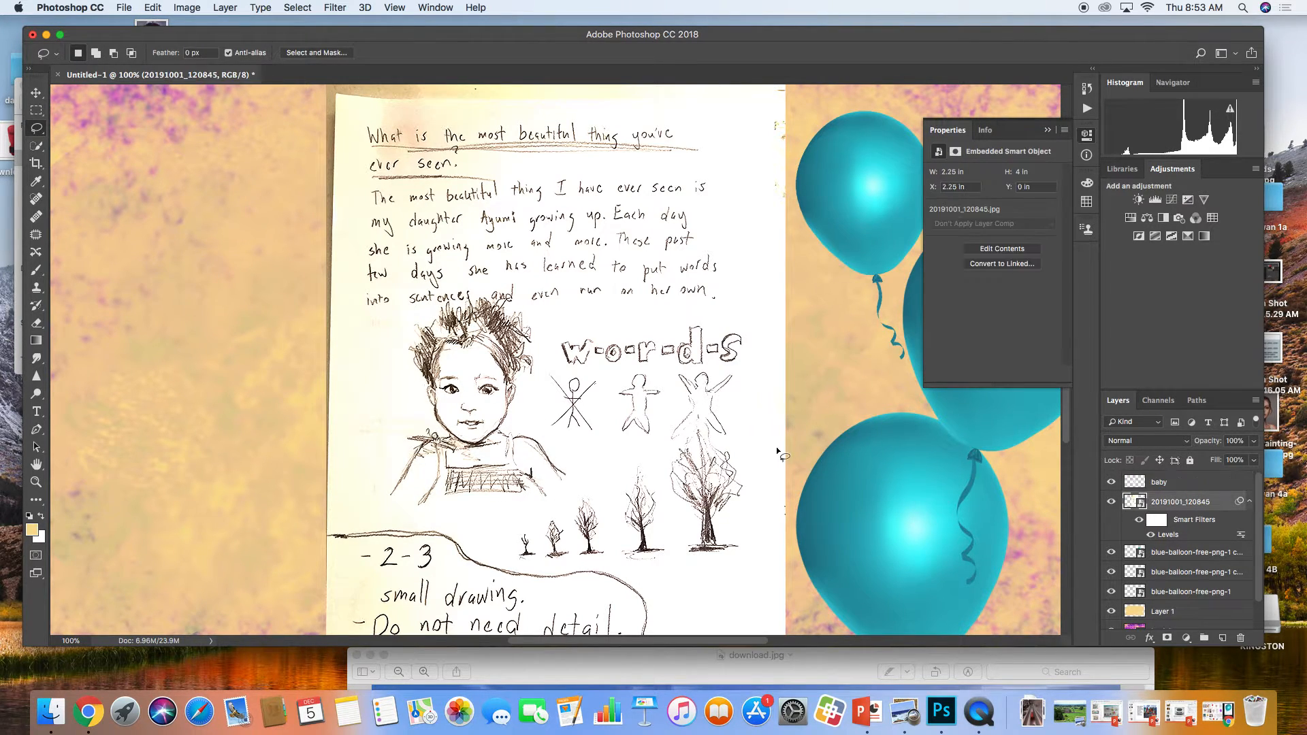
Lasso the w-o-r-d-s lettering, copy it to its own layer named words, and reselect the journal photo layer
mouse_move(551, 344)
left_mouse_down()
mouse_move(591, 369)
mouse_move(743, 371)
mouse_move(752, 354)
mouse_move(723, 317)
mouse_move(622, 310)
mouse_move(558, 337)
left_mouse_up()
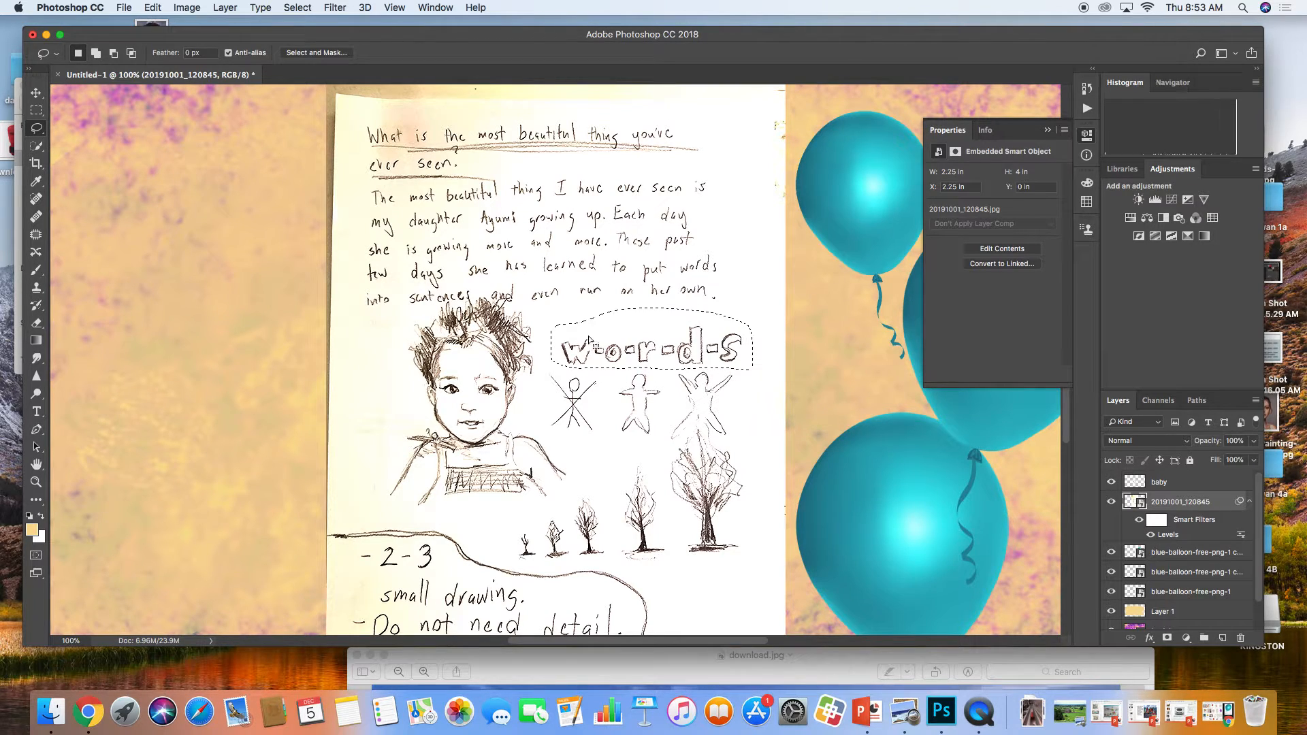
key("super+j")
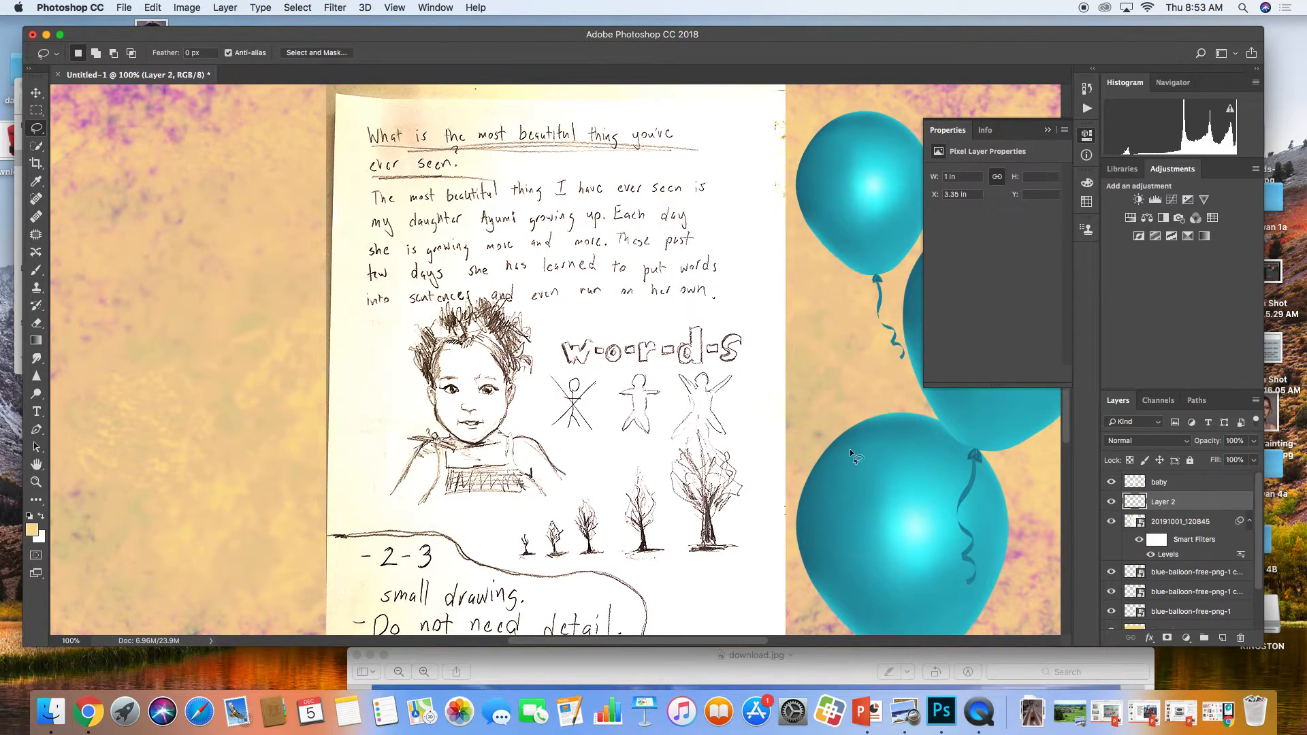
double_click(1157, 502)
type("words")
key("Return")
left_click(1188, 524)
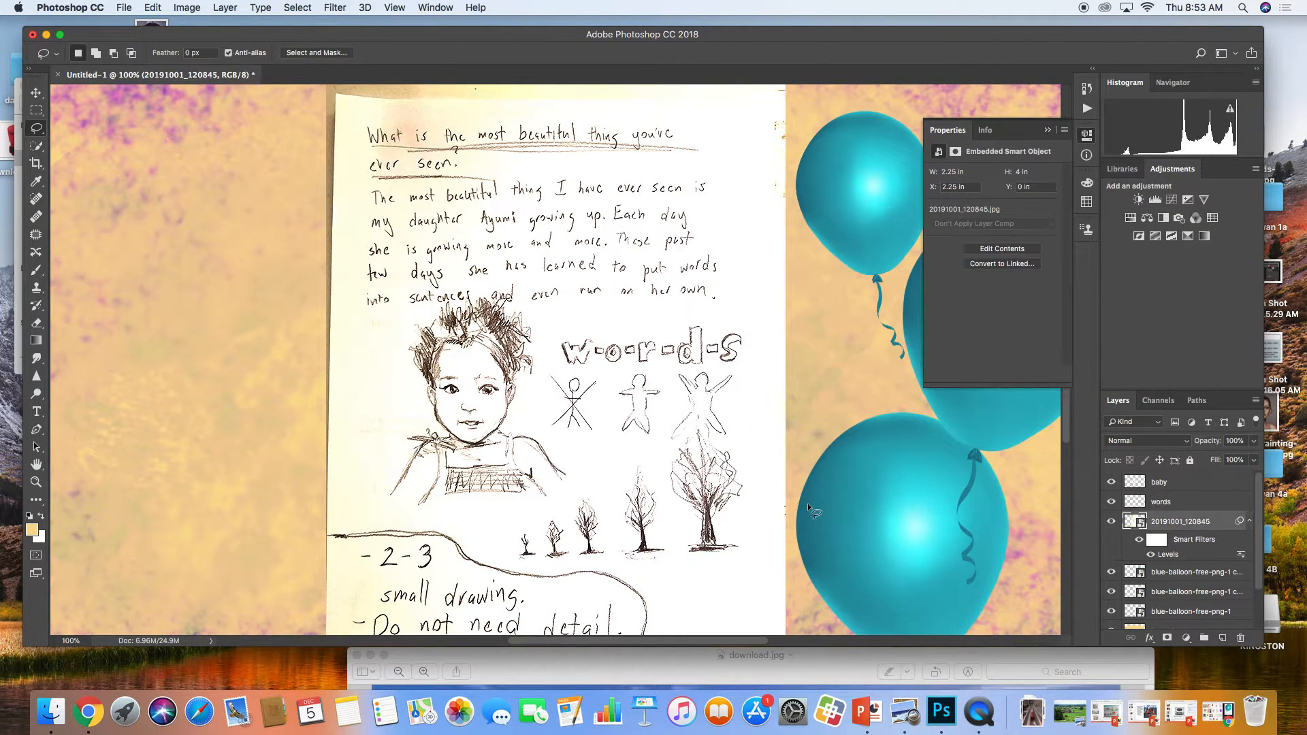
Lasso the row of growing trees, copy it to its own layer named growing, and hide the journal photo layer
left_click_drag(506, 517, 574, 499)
mouse_move(647, 449)
left_mouse_down()
mouse_move(698, 432)
mouse_move(734, 445)
mouse_move(748, 556)
mouse_move(687, 583)
mouse_move(527, 567)
mouse_move(495, 543)
mouse_move(505, 519)
left_mouse_up()
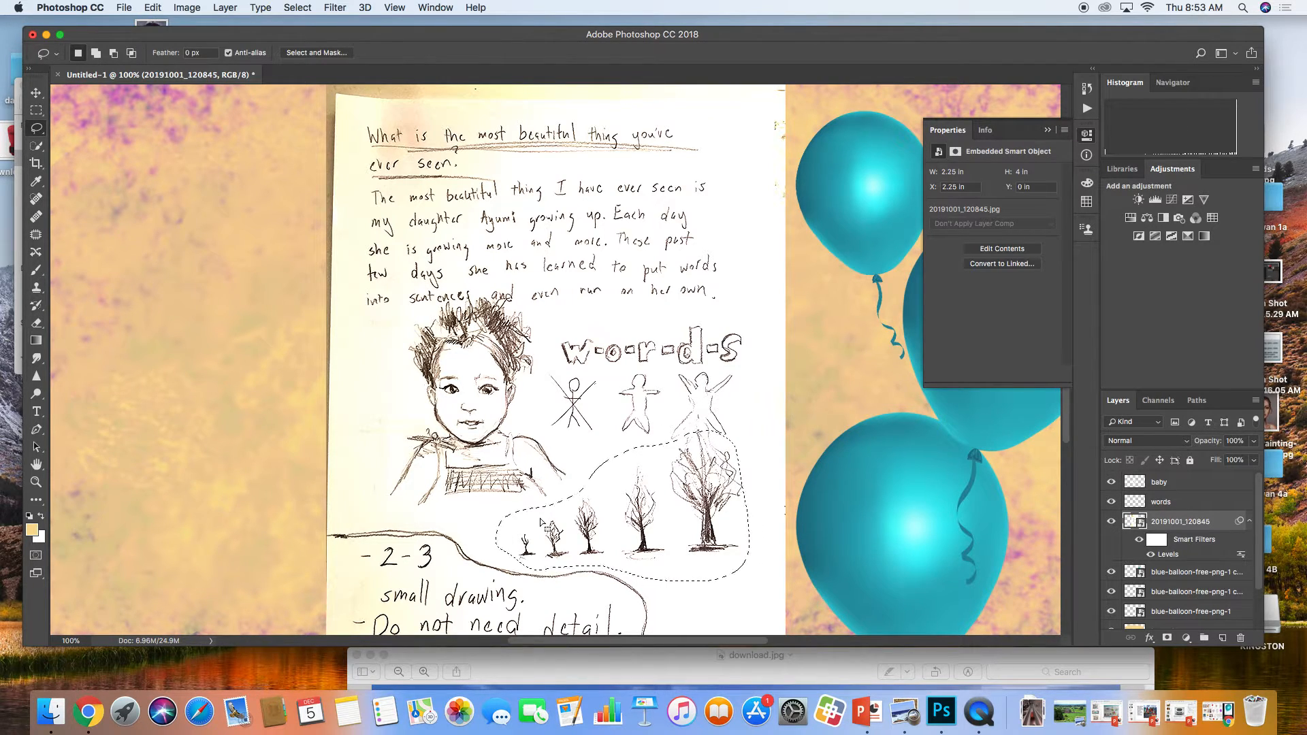
key("super+j")
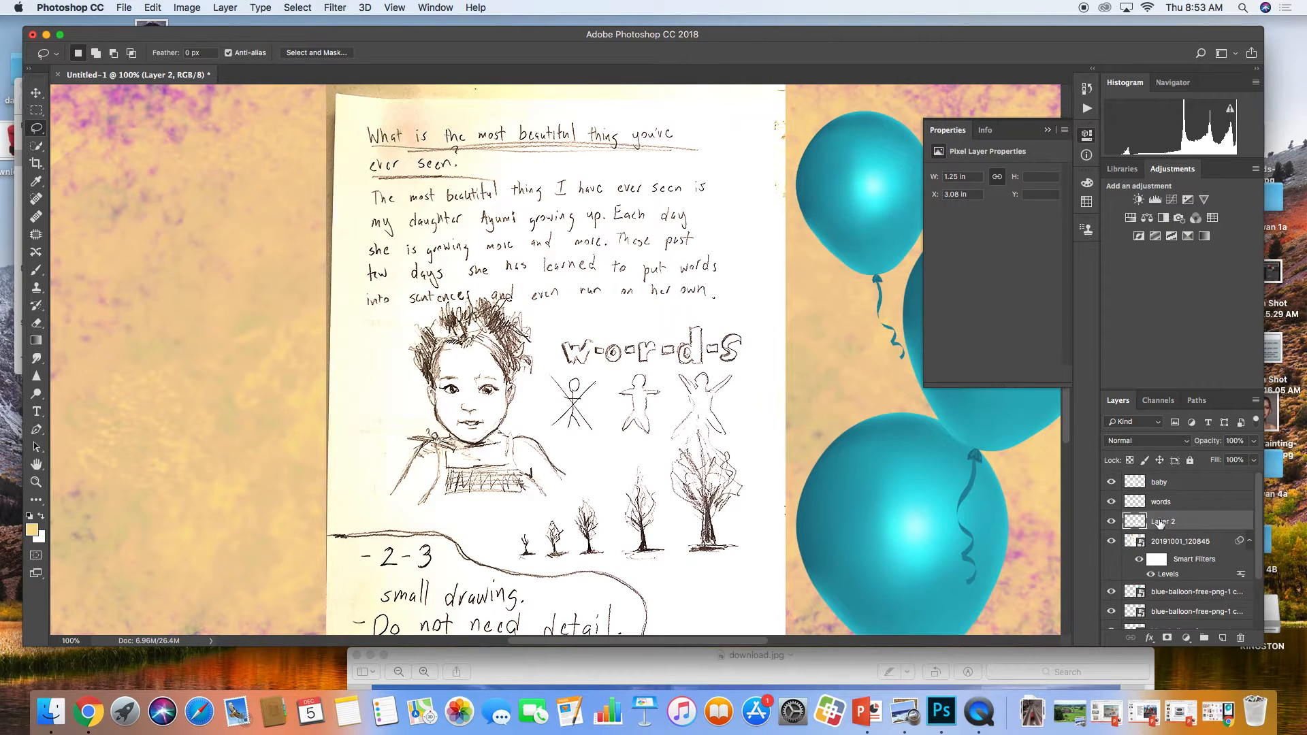
type("growing")
key("Return")
left_click(1111, 542)
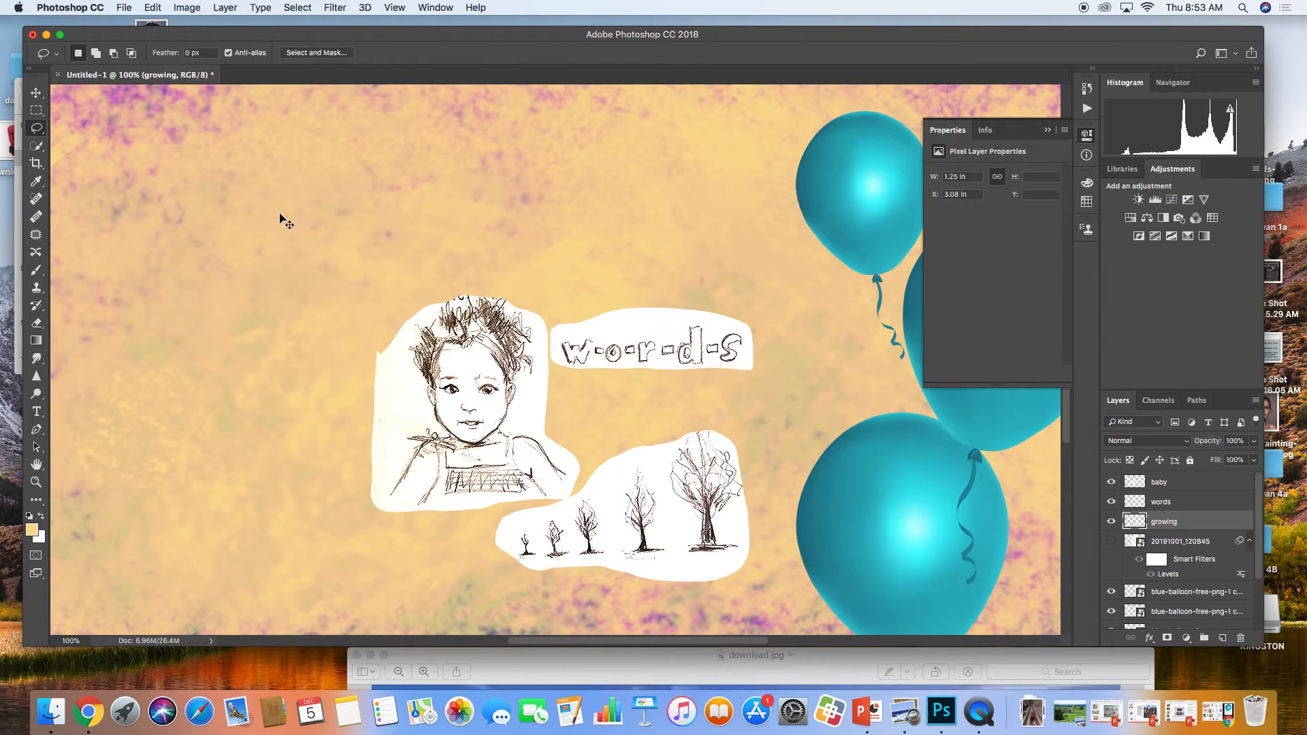
Scale the baby portrait up to about 3.23 in wide and place it over the left part of the page
key("super+minus")
key("super+minus")
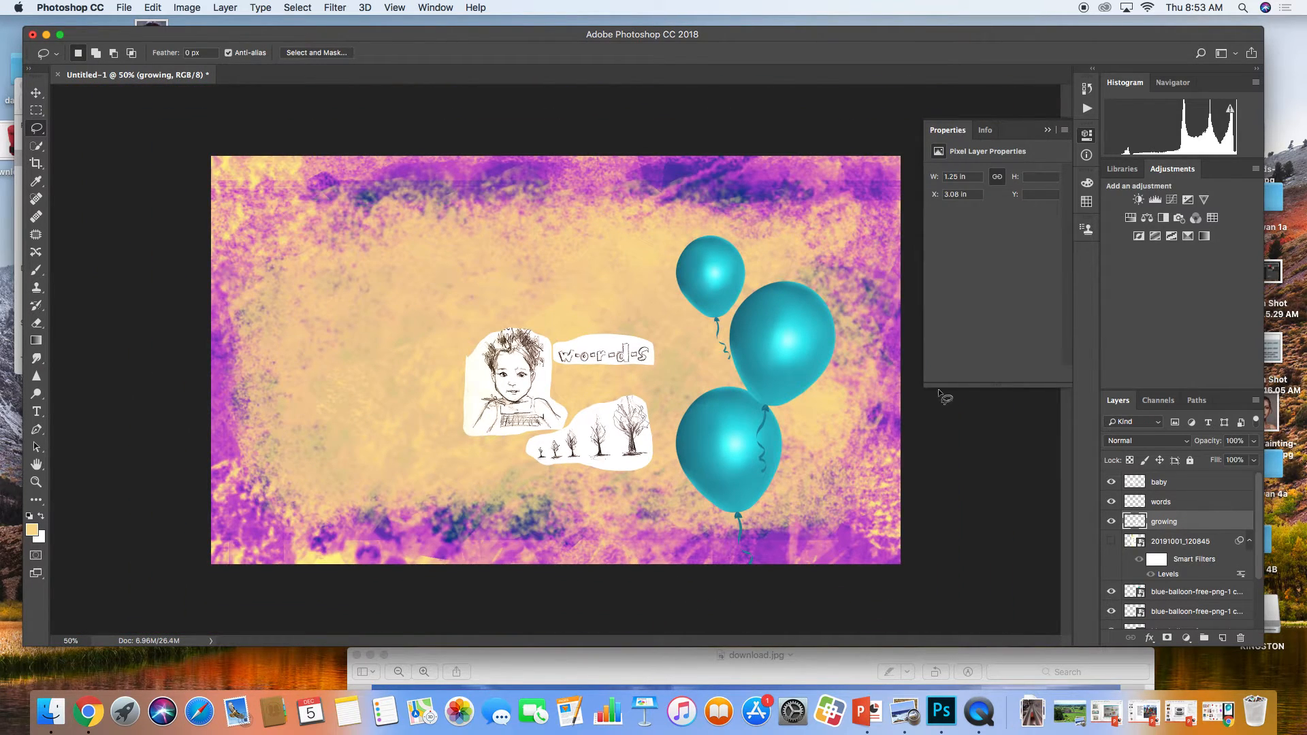
left_click(1170, 482)
key("super+t")
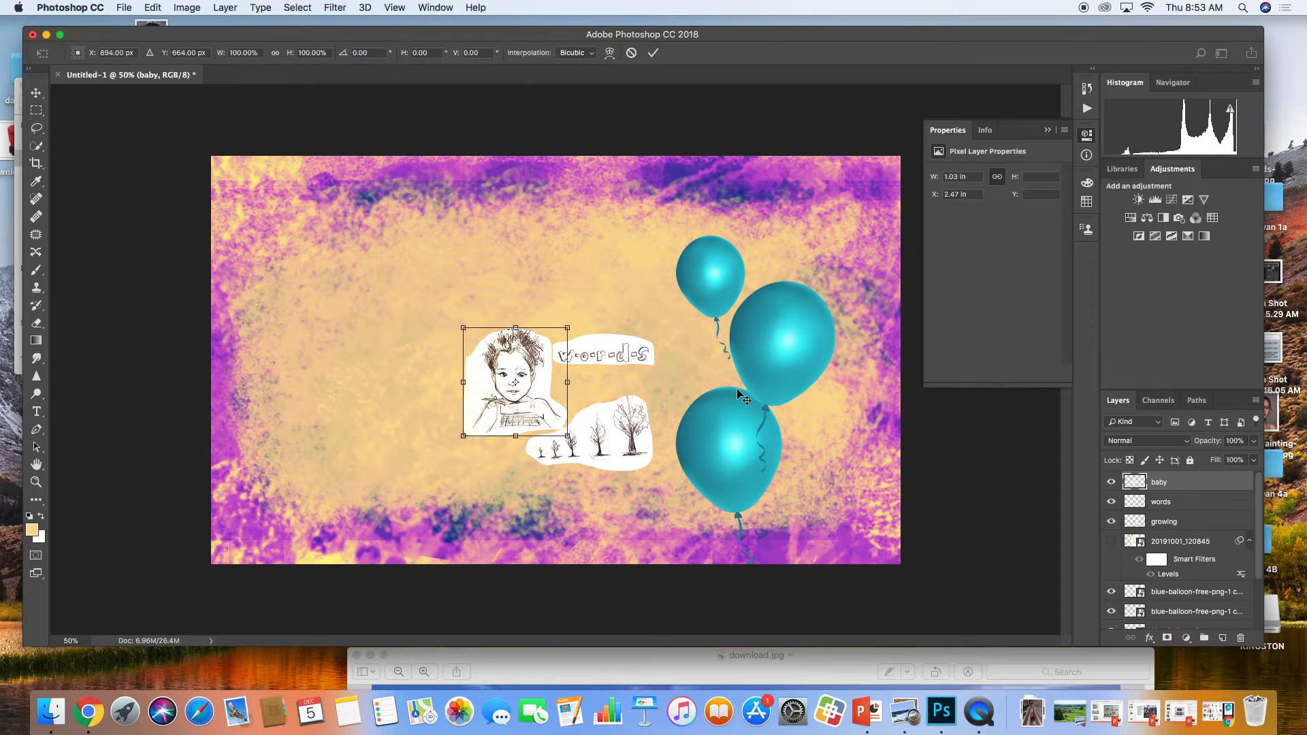
left_click_drag(465, 326, 271, 129)
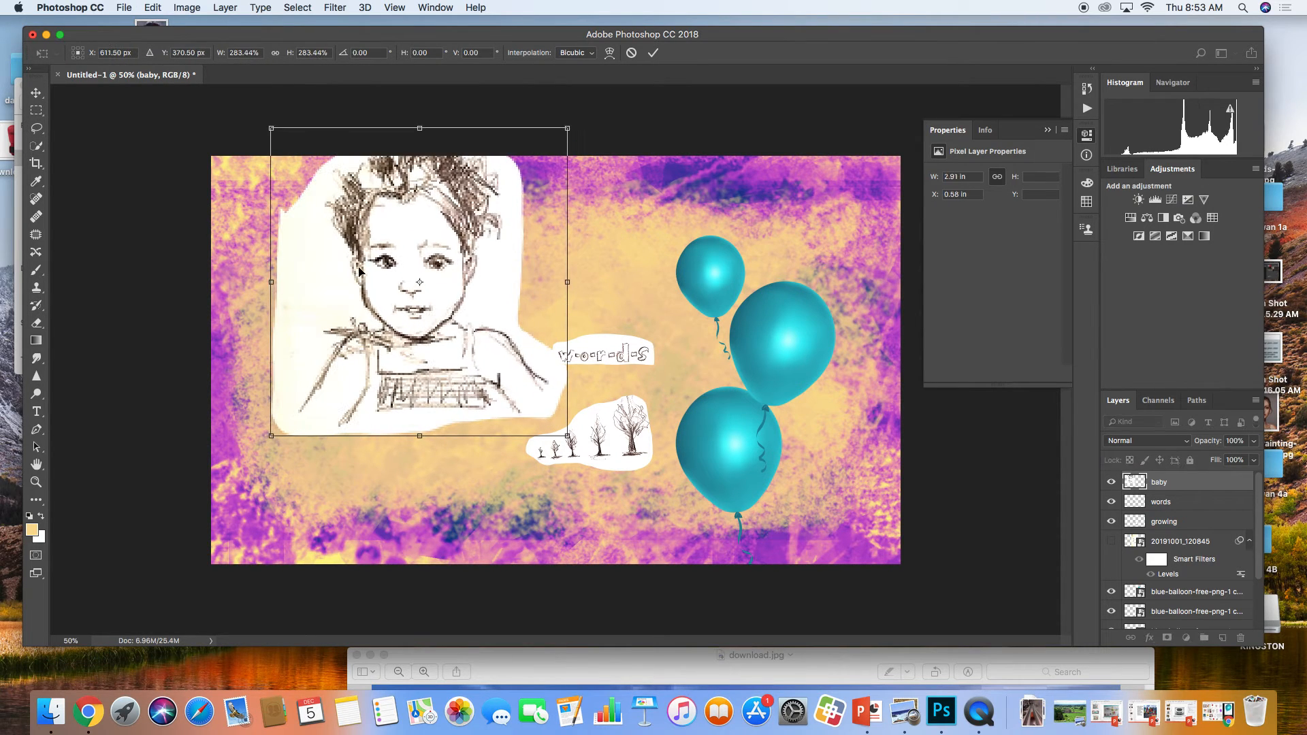
left_click_drag(362, 264, 320, 382)
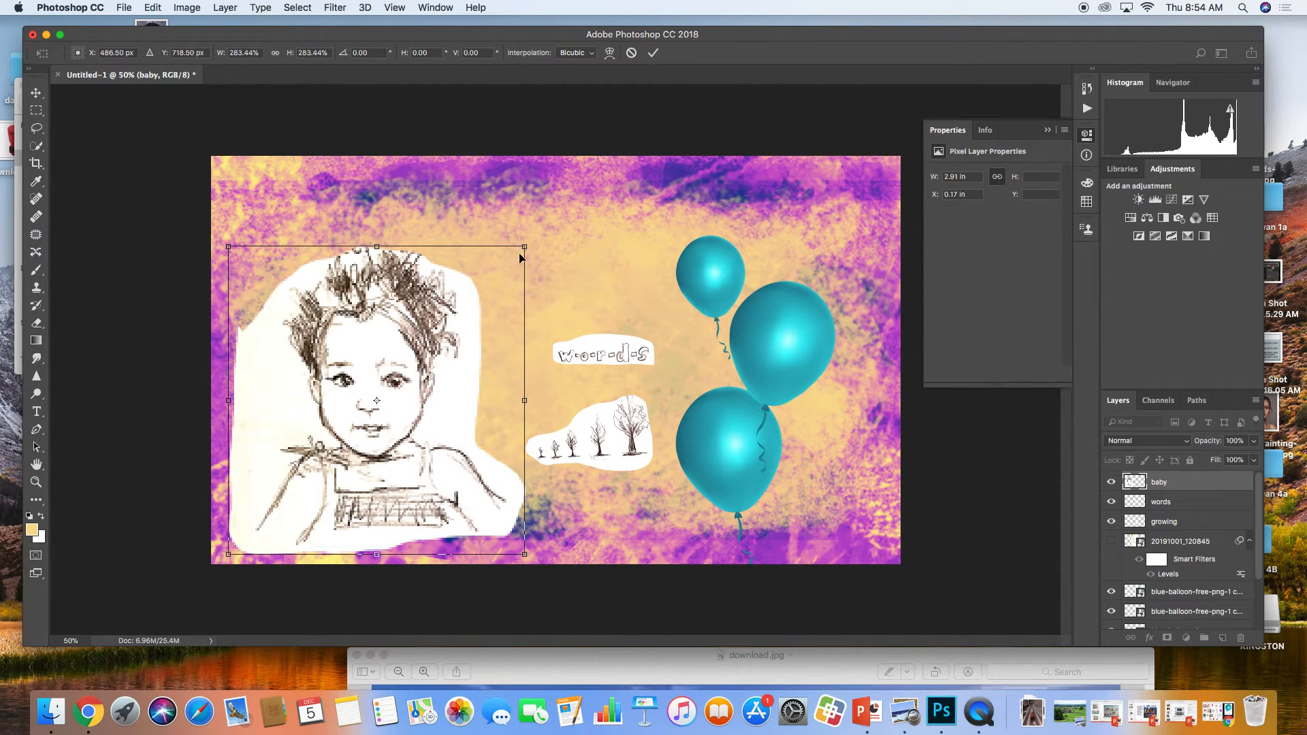
left_click_drag(521, 258, 555, 215)
key("Return")
key("l")
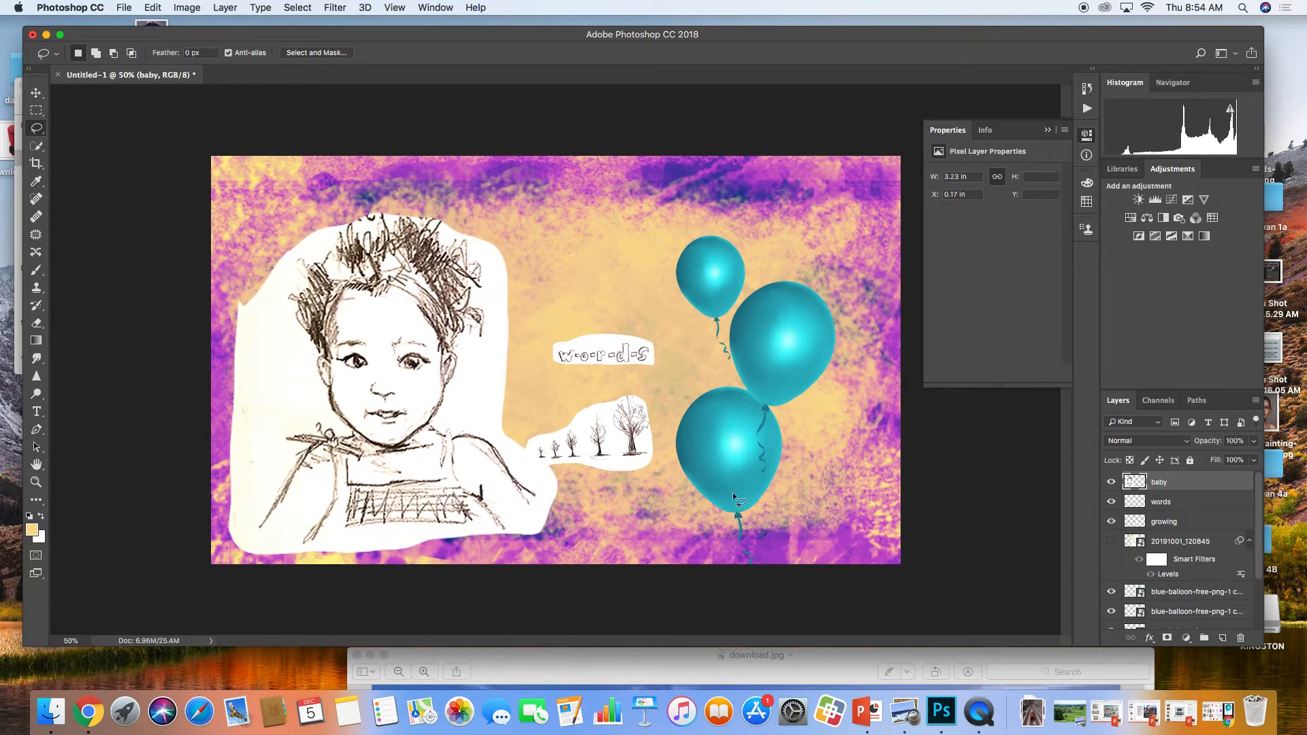
Try the Multiply blend mode on the baby layer, then set it back to Normal
left_click(1188, 441)
left_click(1155, 481)
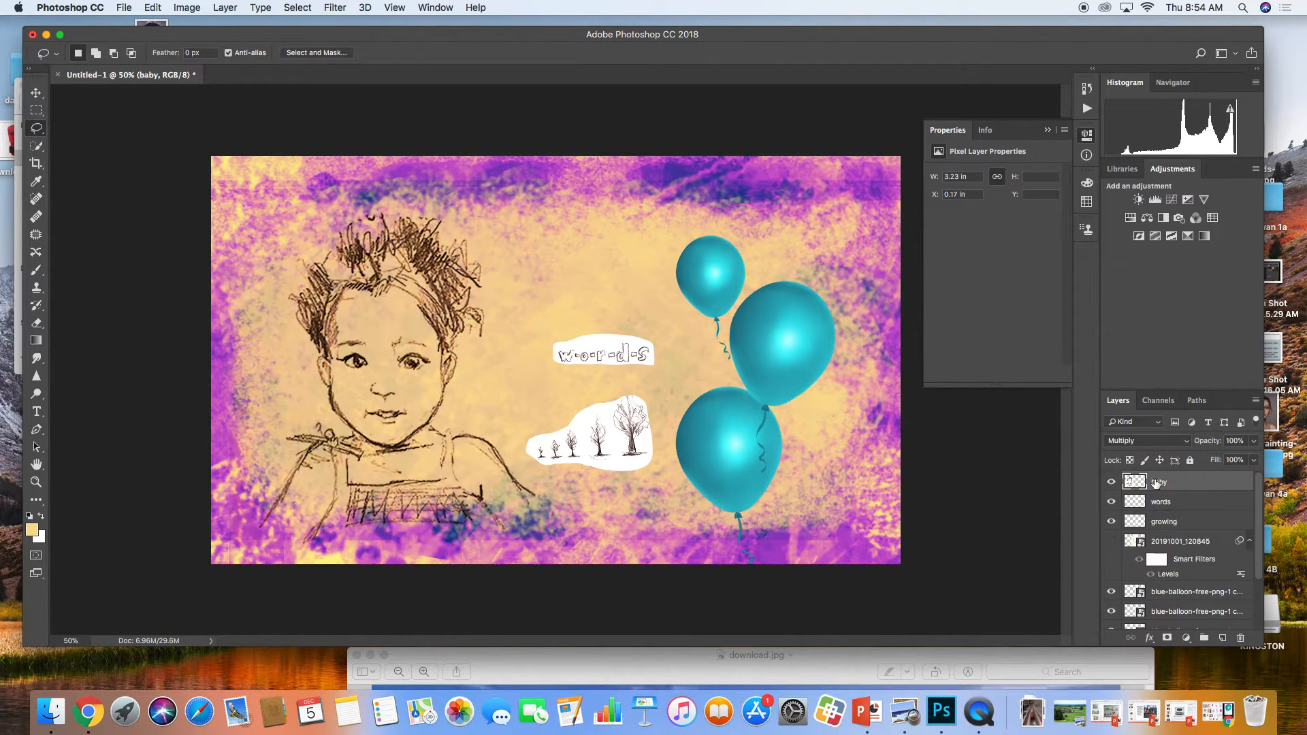
left_click(1190, 442)
left_click(1166, 407)
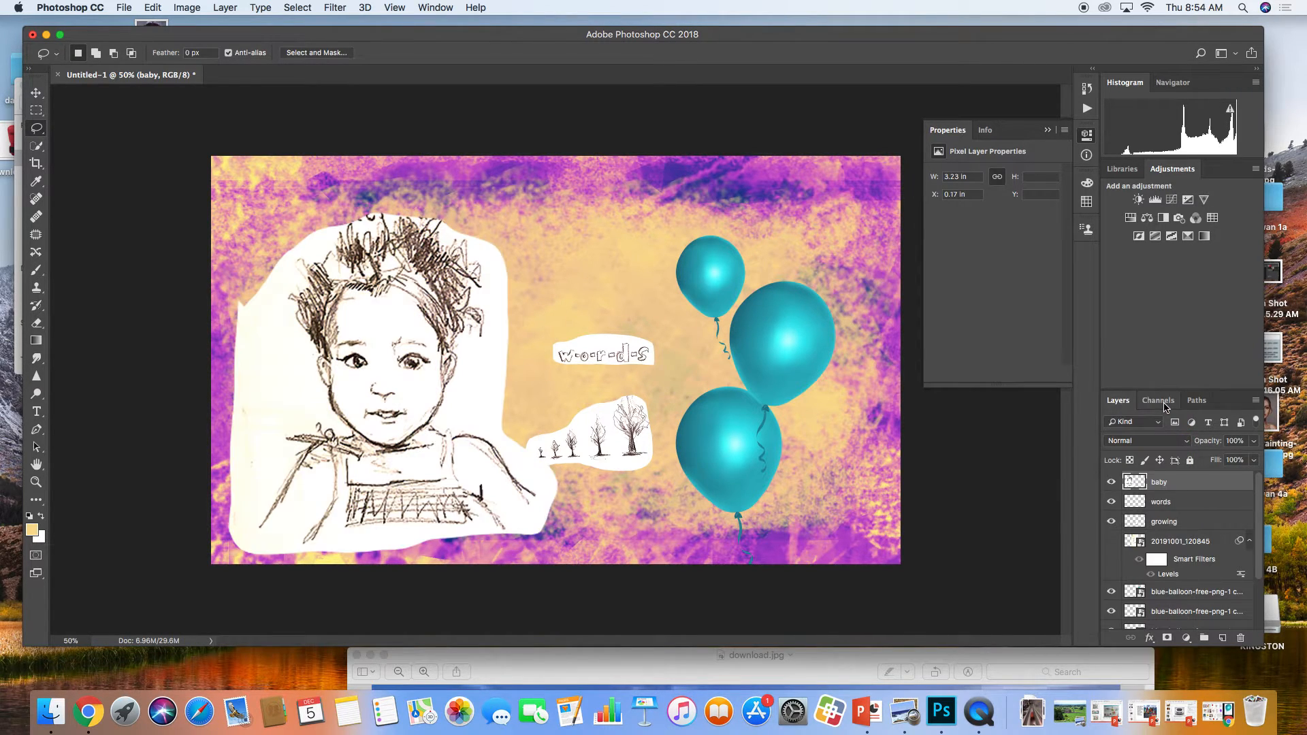
Erase some of the white paper beside the child's hair using the Hard Elliptical 40 2 eraser tip at a larger size
left_click(36, 271)
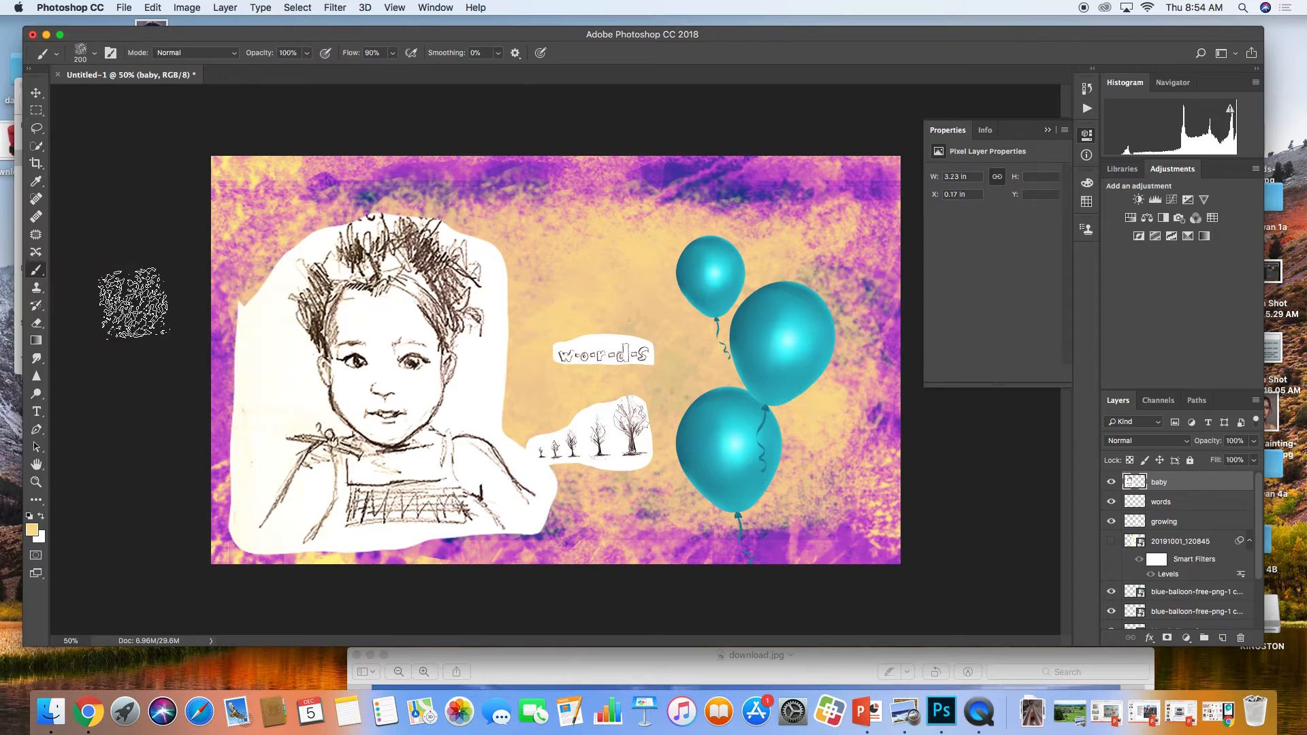
left_click(36, 323)
left_click(79, 53)
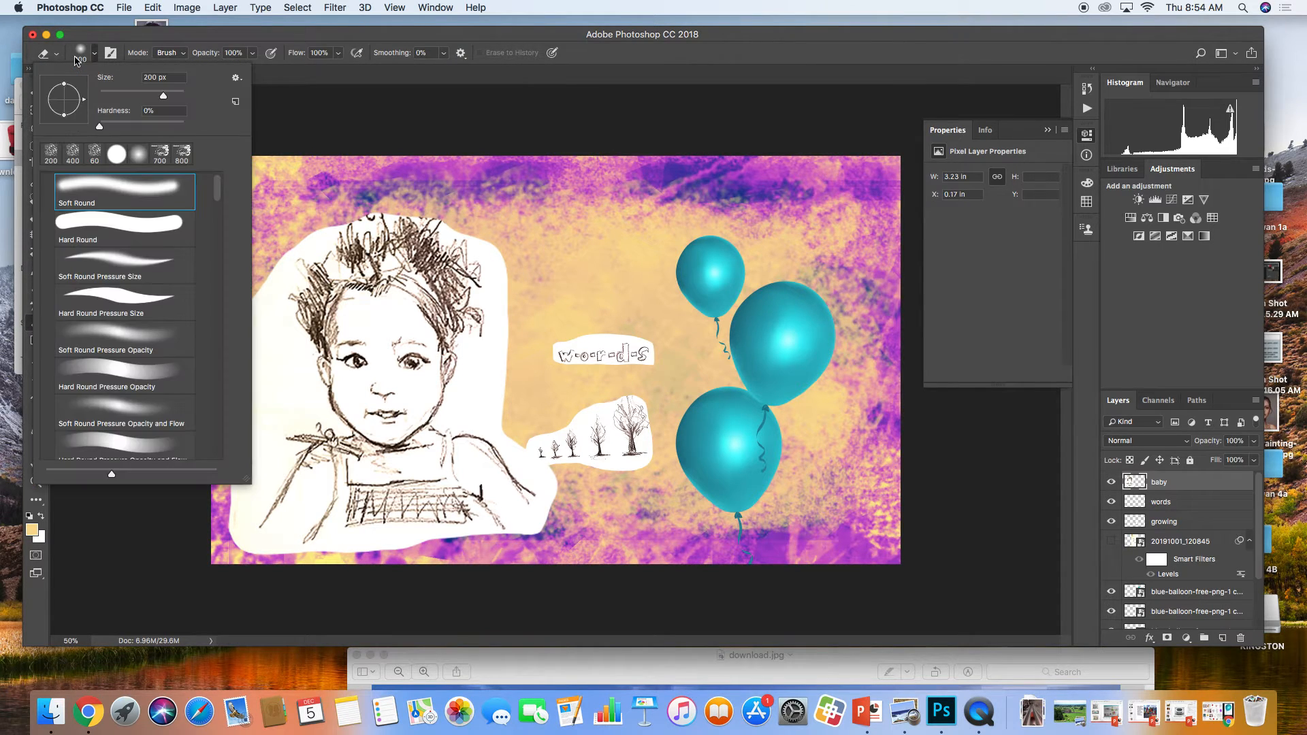
scroll(169, 334, "down", 15)
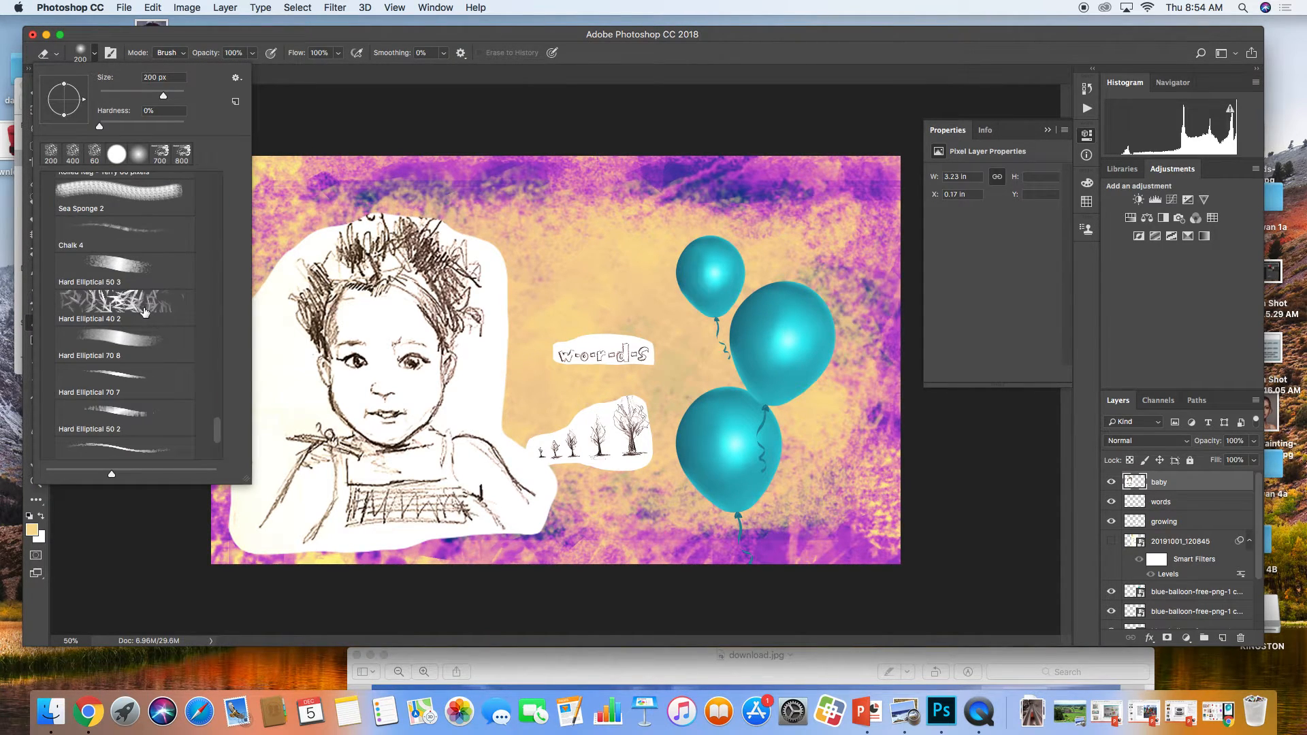
left_click(145, 312)
left_click(354, 131)
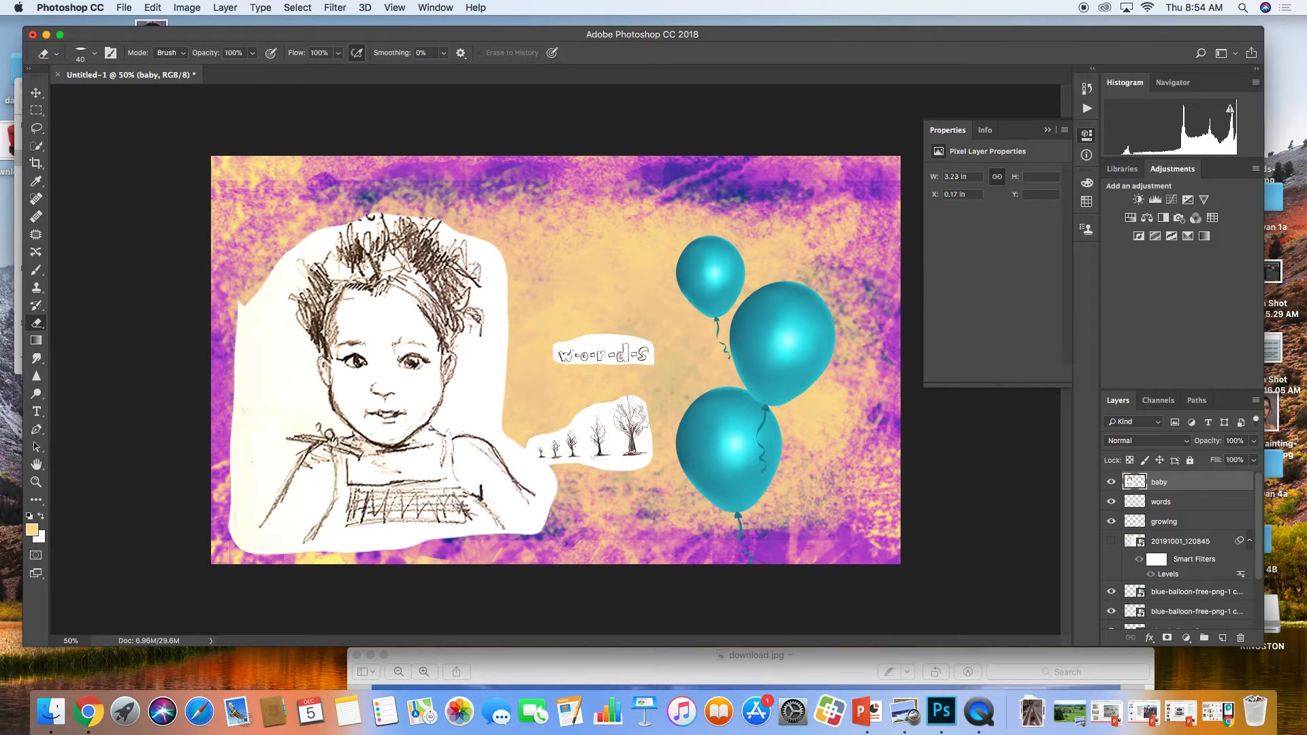
mouse_move(260, 256)
left_mouse_down()
mouse_move(266, 347)
mouse_move(289, 299)
mouse_move(238, 279)
left_mouse_up()
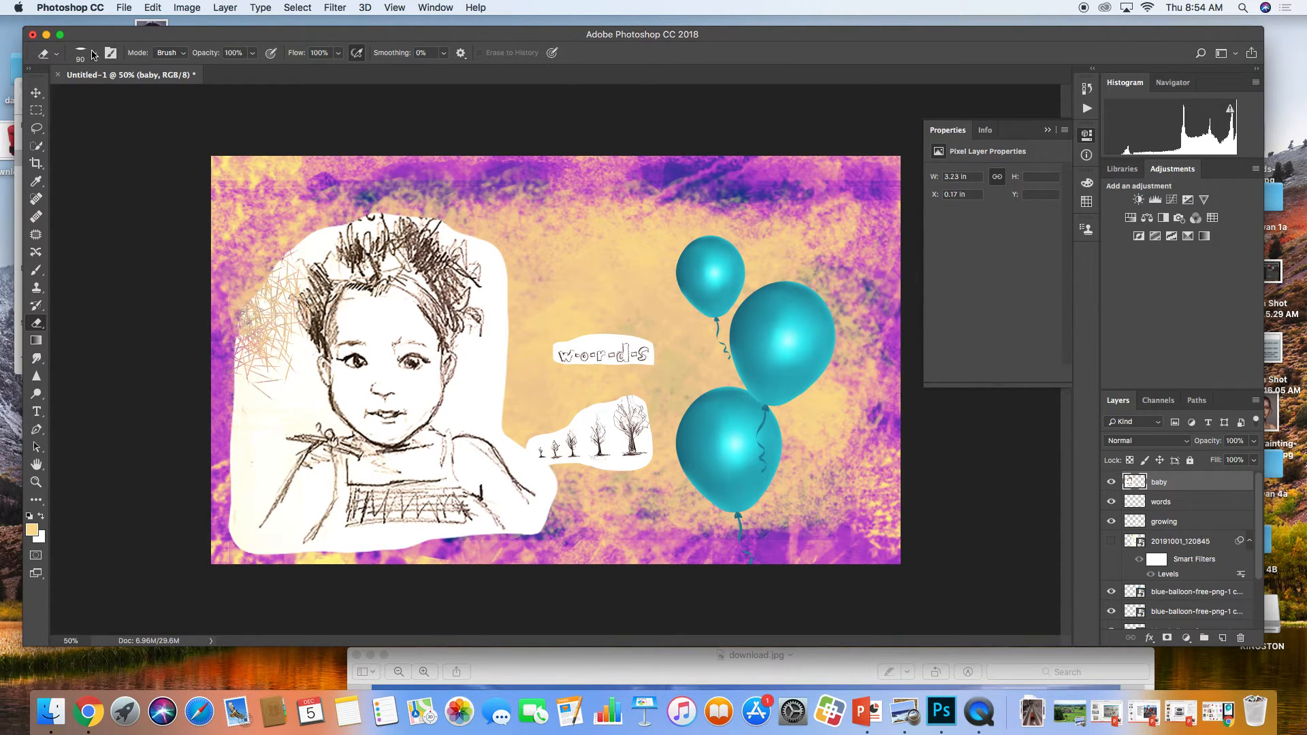
left_click(94, 54)
left_click(488, 95)
left_click(435, 8)
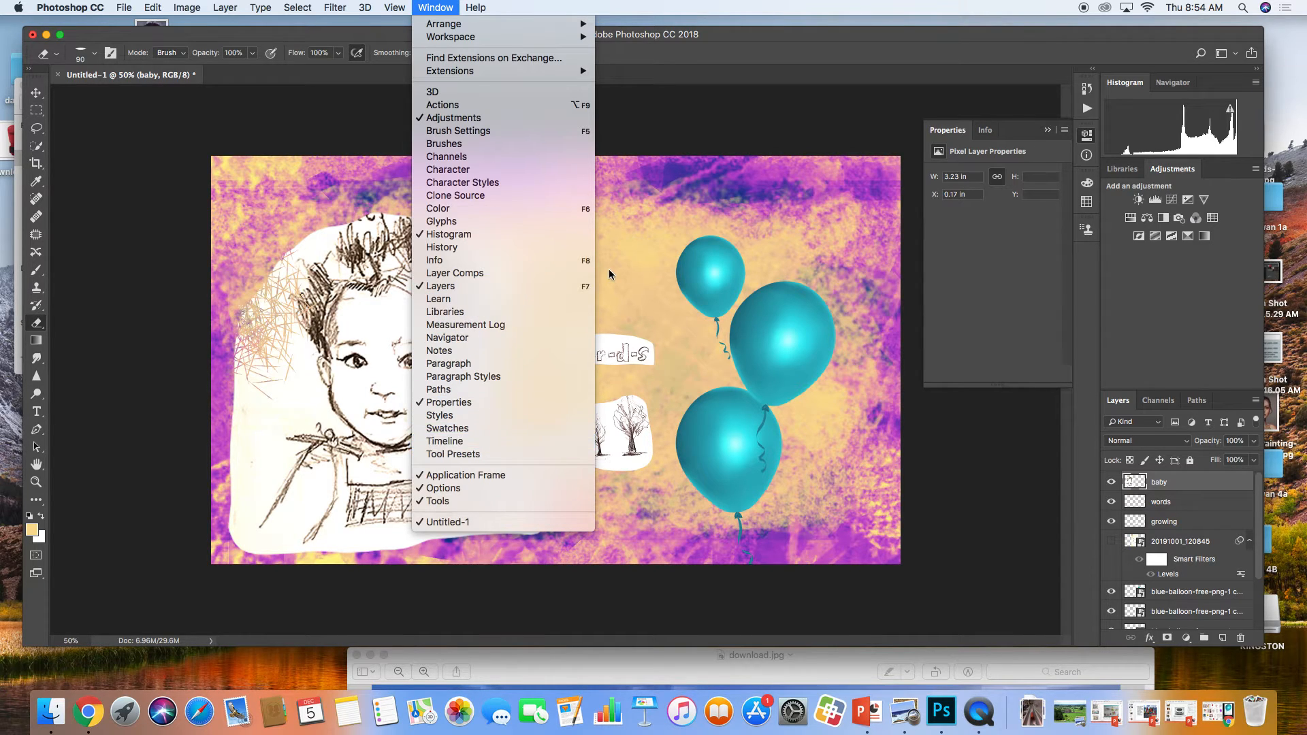
left_click(645, 119)
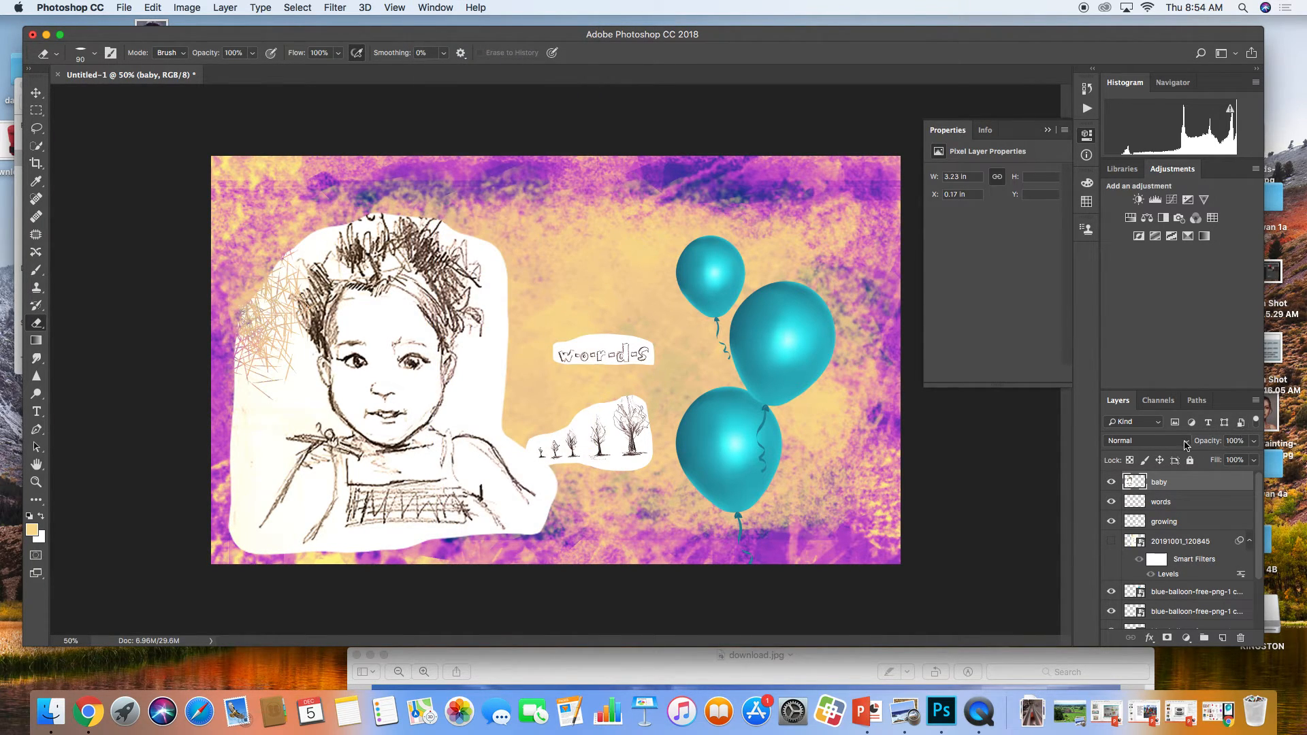
Set the baby layer to Multiply, enlarge the portrait to about 119%, and shift it toward the page's left edge
left_click(1184, 441)
left_click(1129, 479)
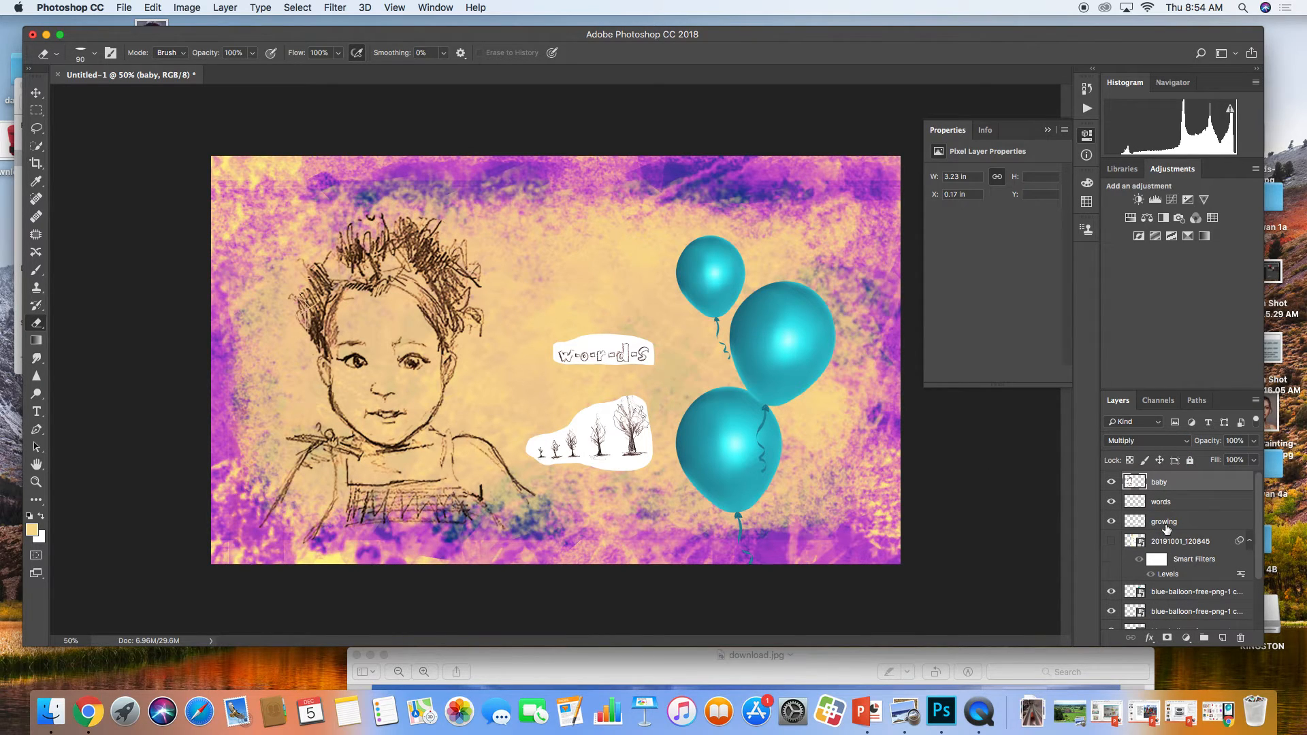
key("super+t")
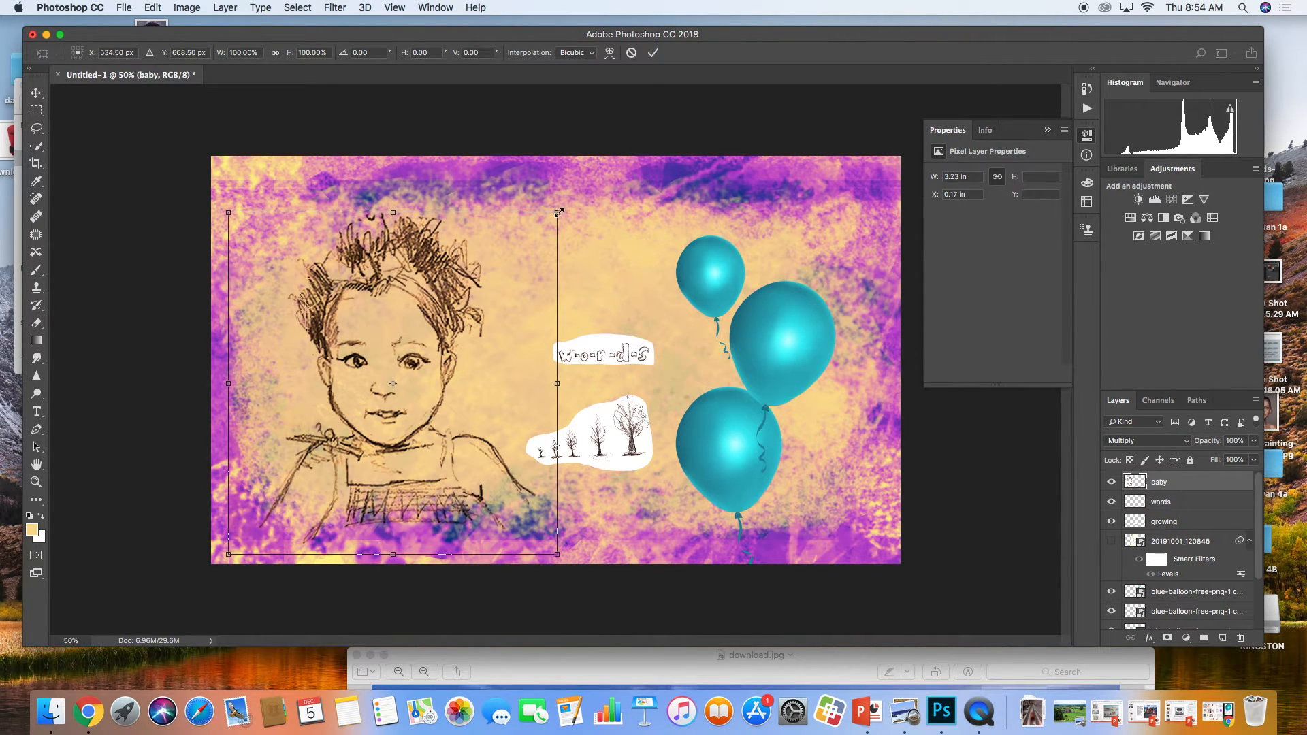
left_click_drag(558, 212, 620, 147)
left_click_drag(485, 270, 432, 304)
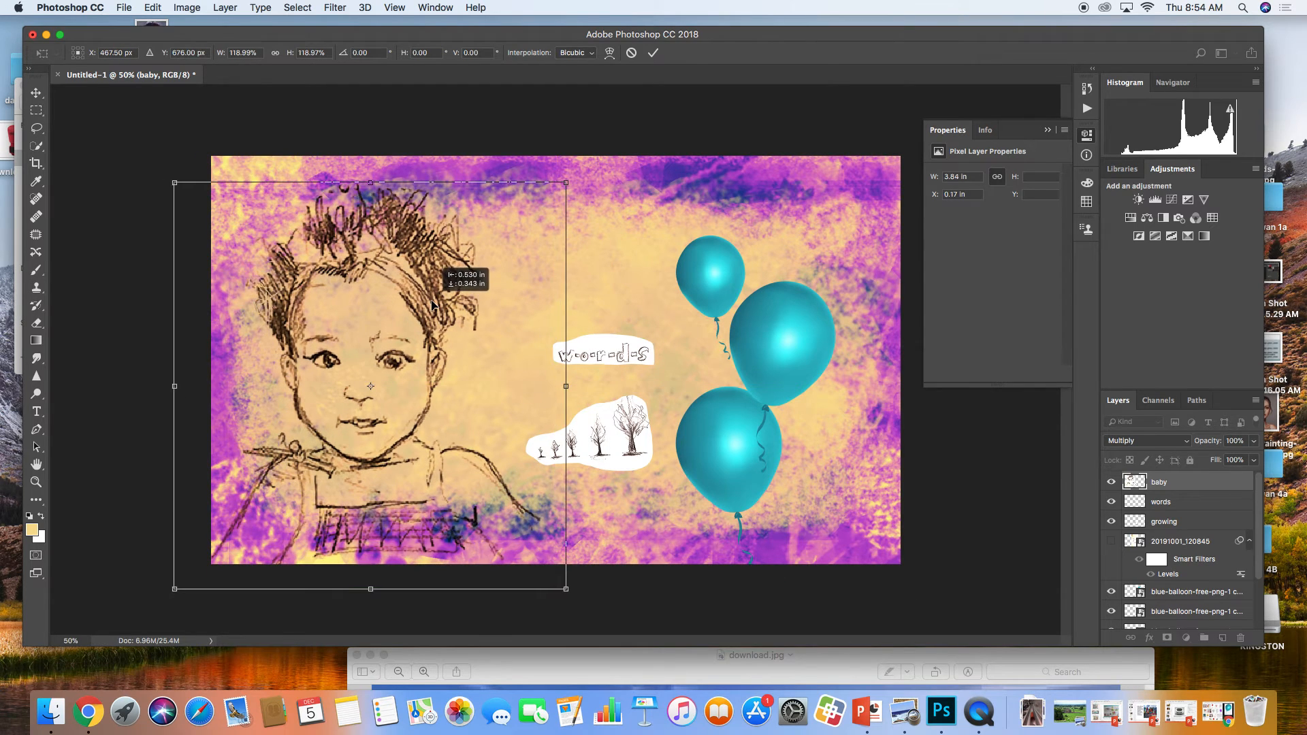
key("Return")
key("e")
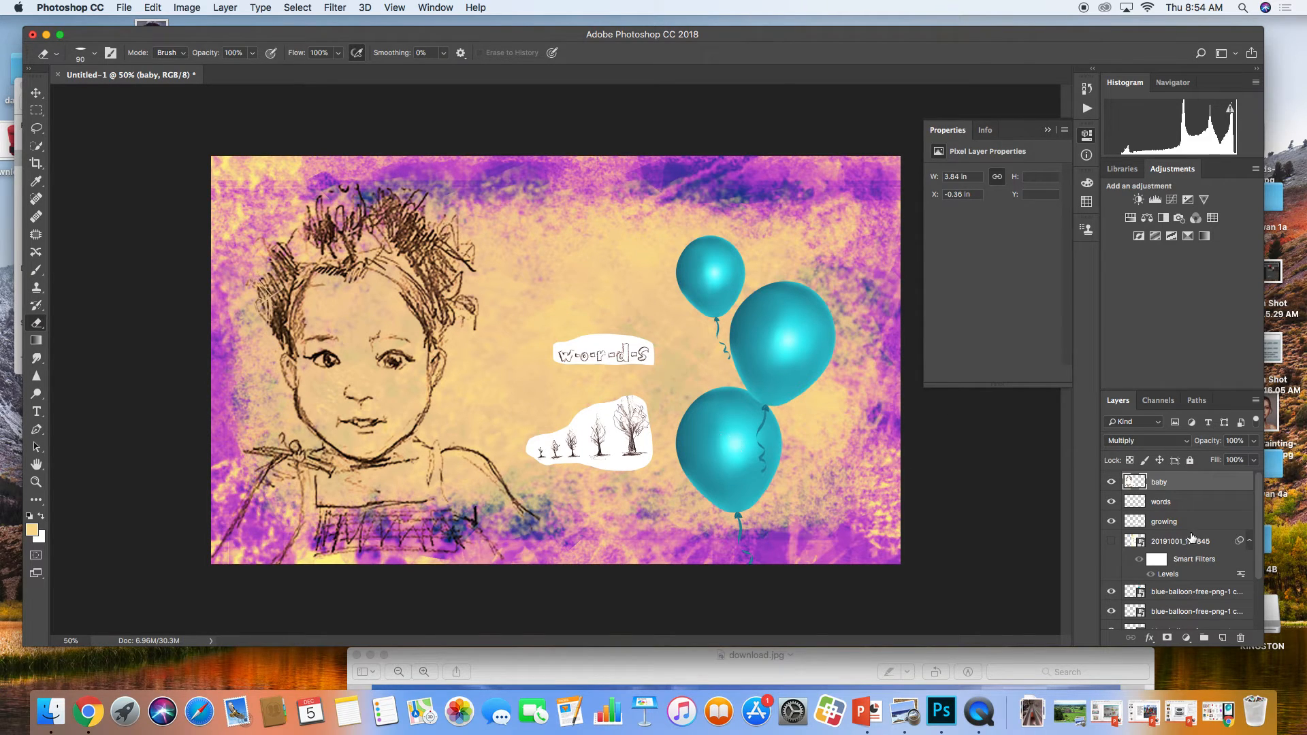
Enlarge the lowest balloon to about 33.5%, rotate it to about -9°, and place it in the page's lower-right area
scroll(1191, 538, "down", 3)
left_click(1163, 563)
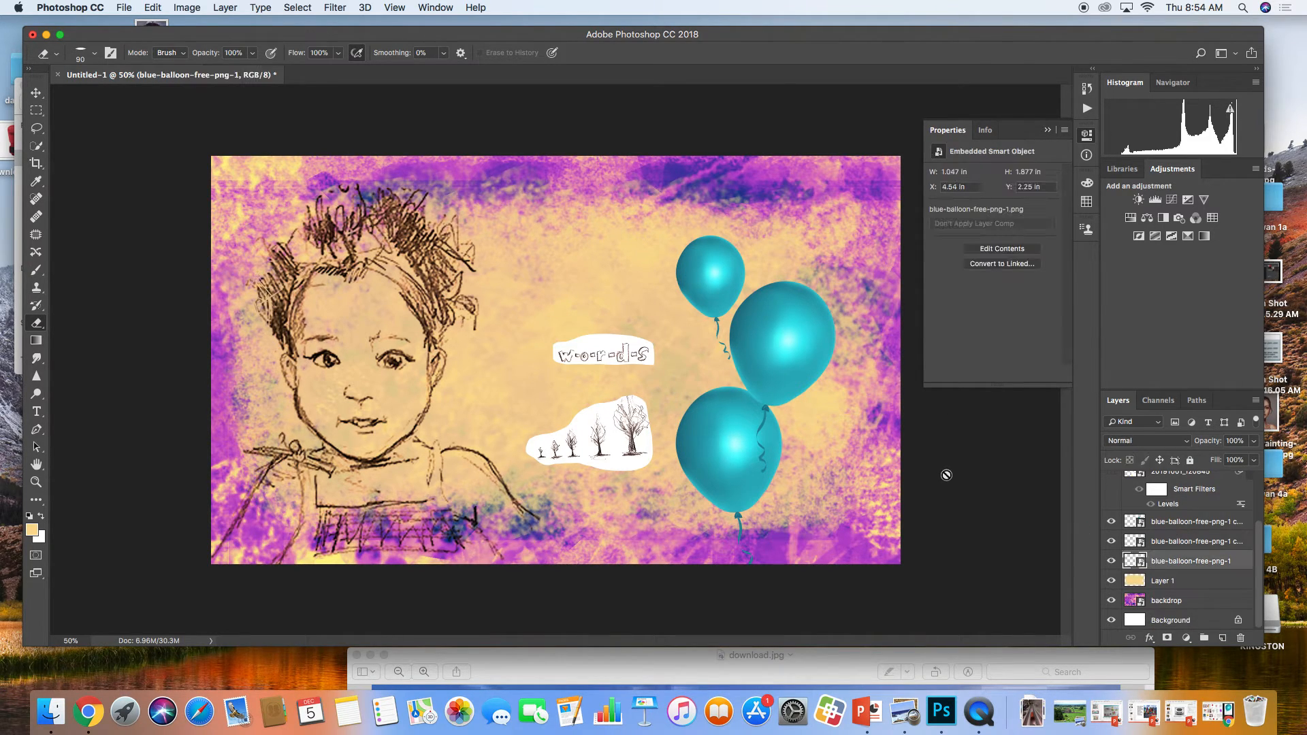
key("ctrl+t")
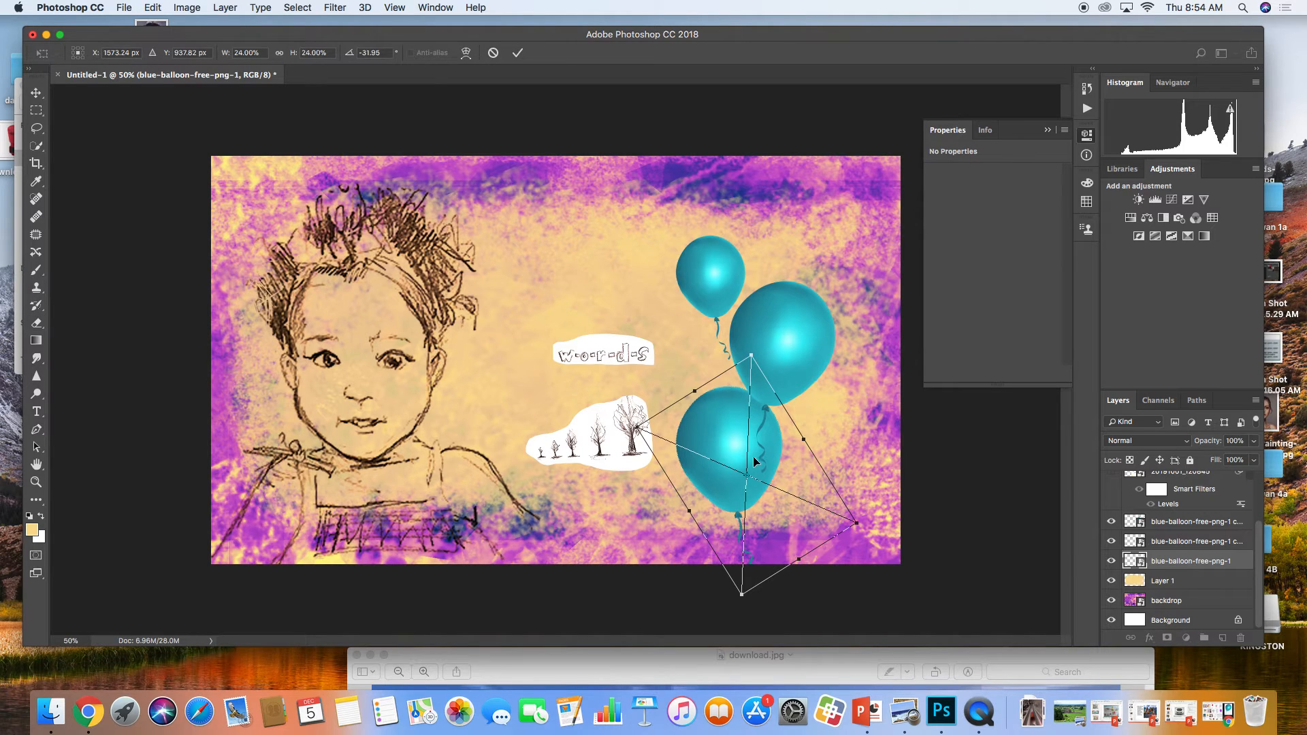
left_click_drag(640, 429, 554, 393)
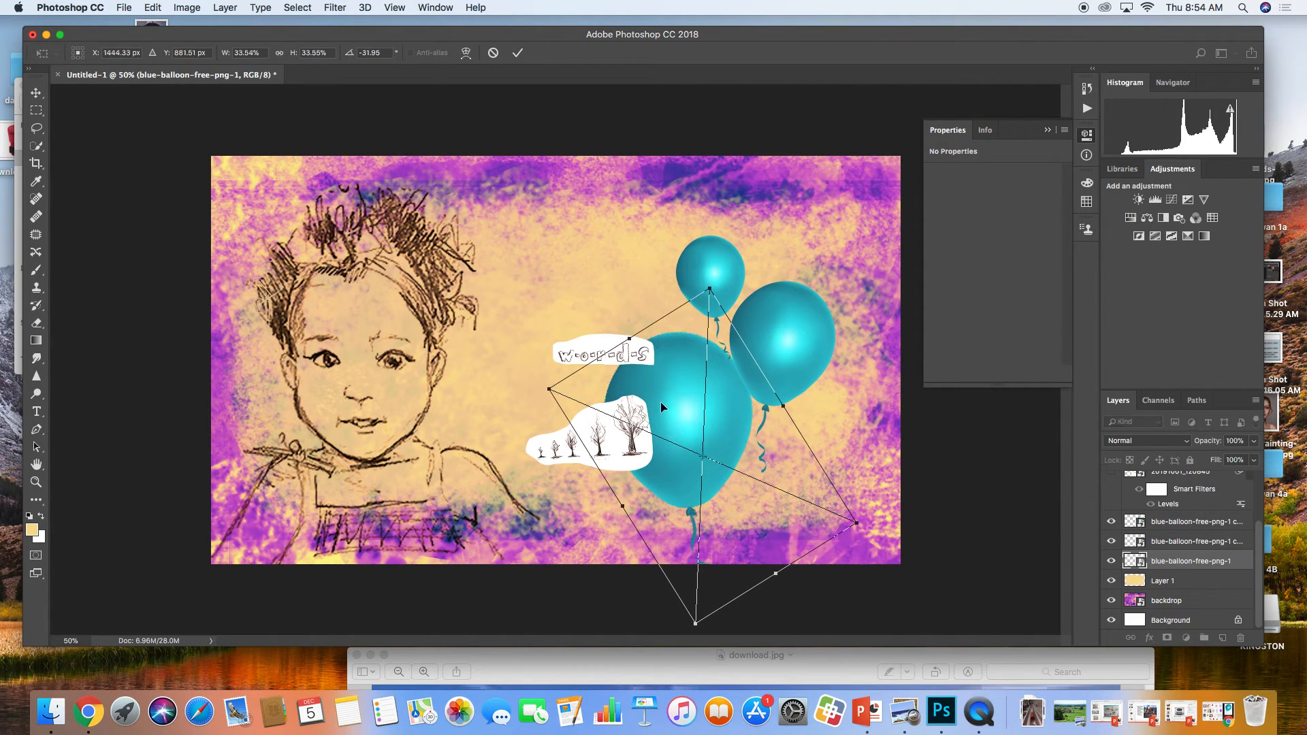
left_click_drag(662, 401, 700, 462)
left_click_drag(735, 335, 805, 349)
mouse_move(699, 430)
left_mouse_down()
mouse_move(778, 441)
mouse_move(745, 413)
left_mouse_up()
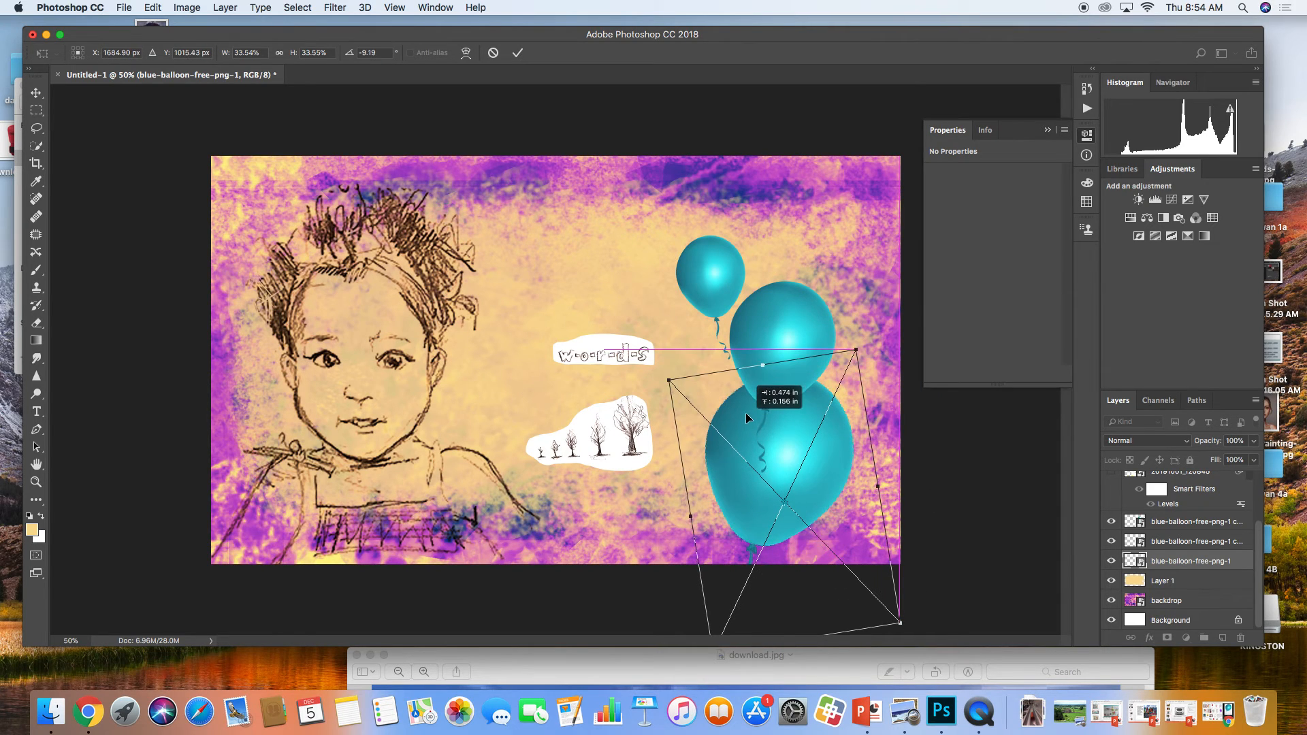
key("Return")
key("e")
Rotate the middle balloon to about -57° and move it toward the page's right edge above the large balloon
left_click(1176, 543)
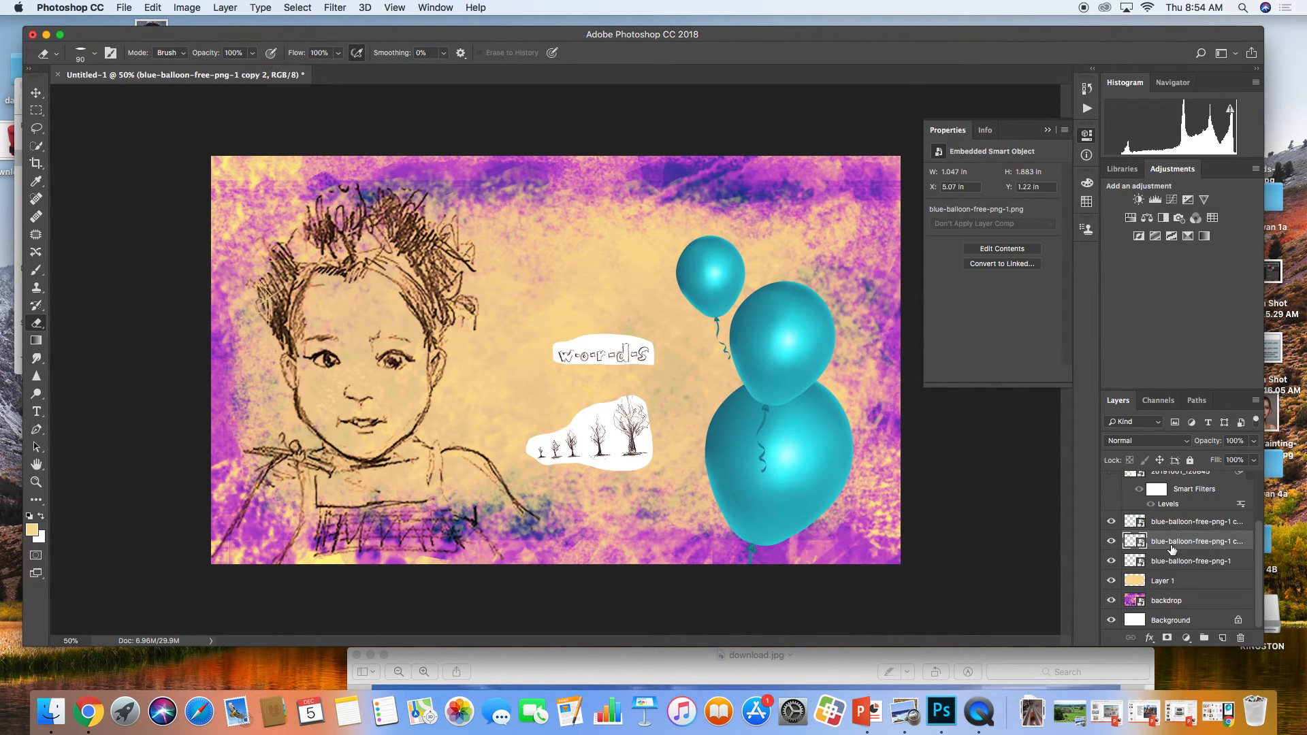
key("super+t")
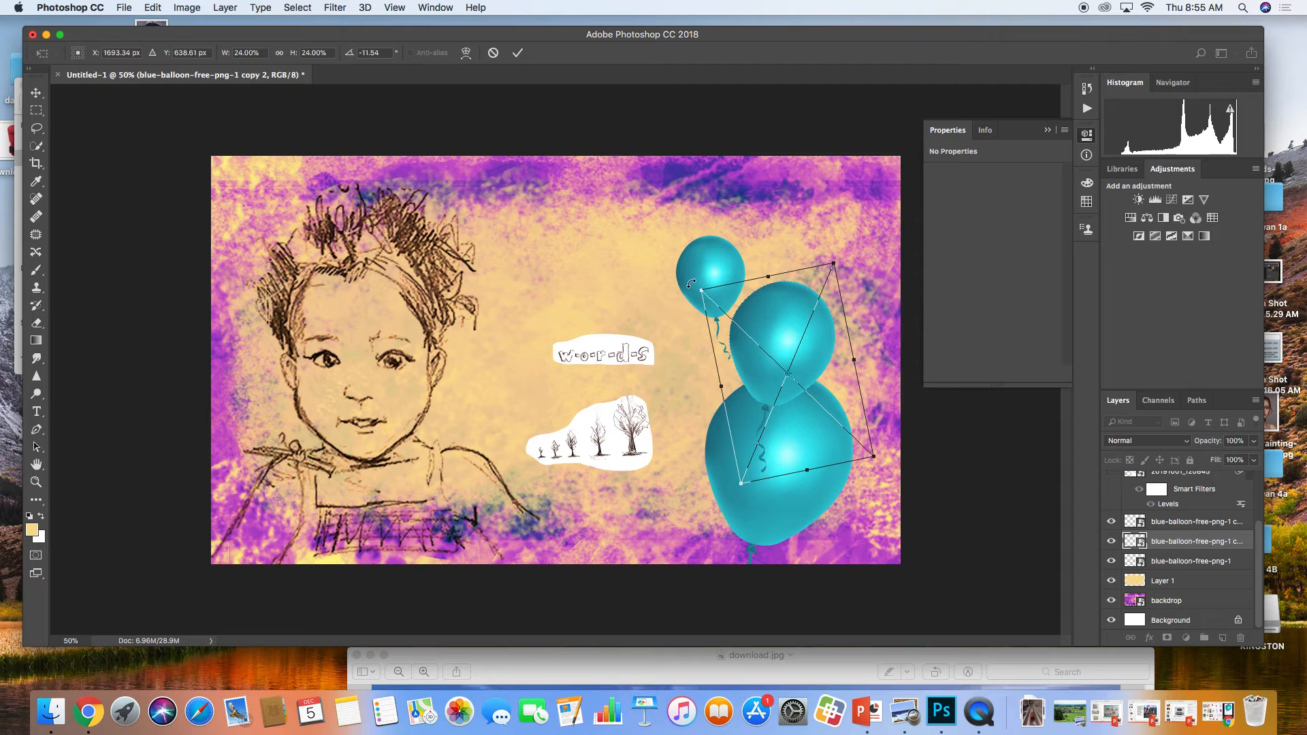
left_click_drag(688, 281, 627, 351)
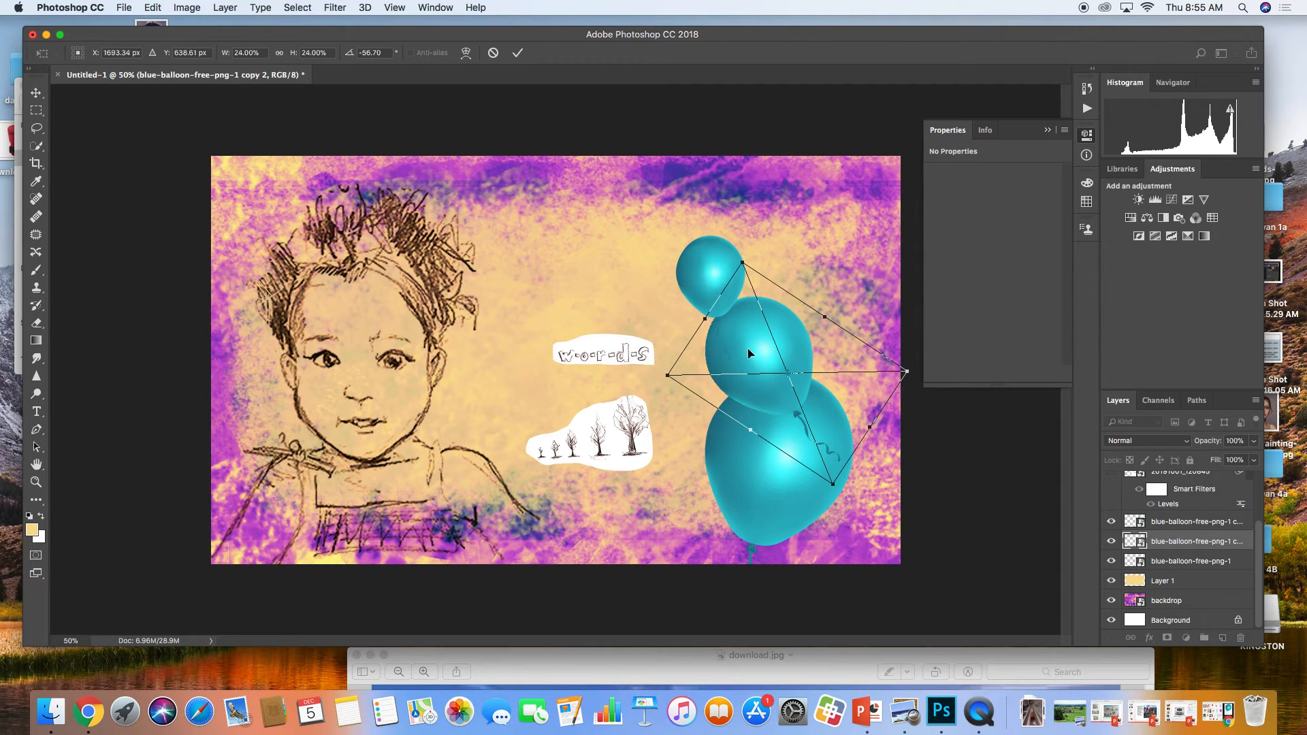
mouse_move(751, 354)
left_mouse_down()
mouse_move(804, 344)
mouse_move(806, 325)
left_mouse_up()
key("Return")
key("e")
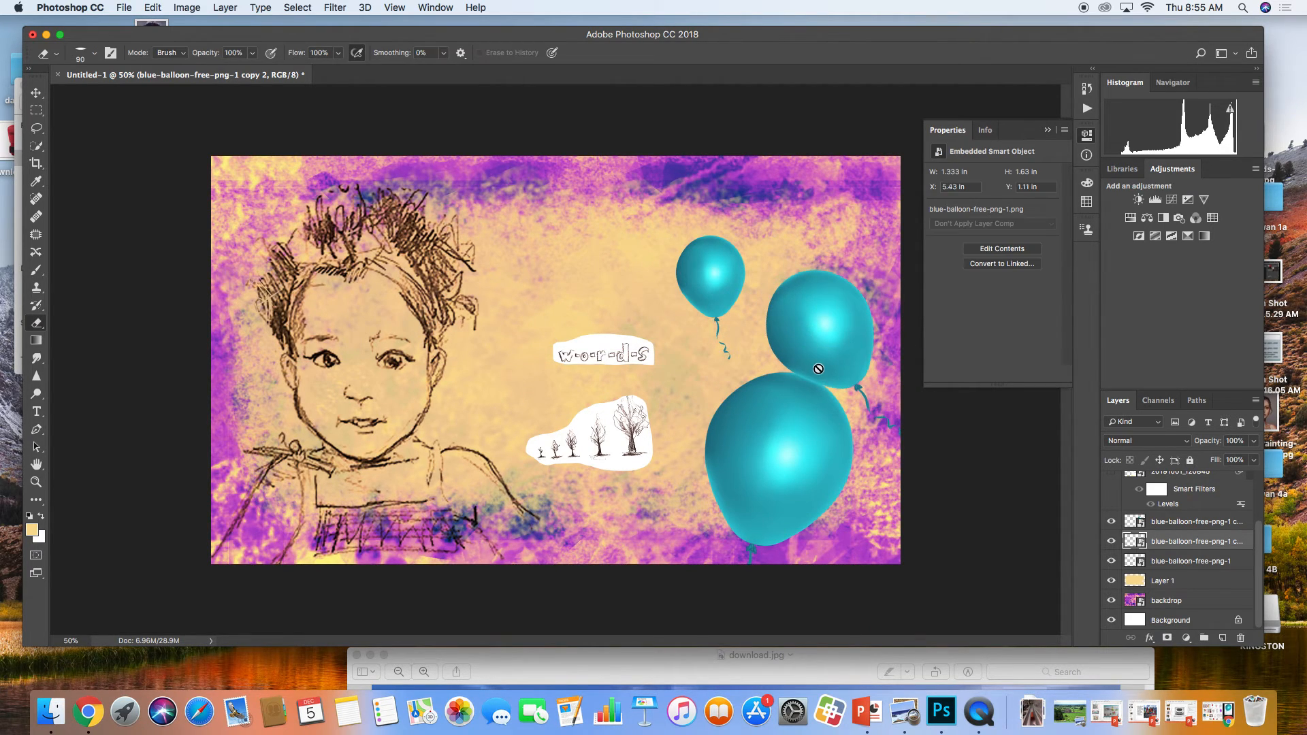
Enlarge the middle balloon to about 1.52 by 1.87 in and overlap it with the large balloon, keeping it a smart object
key("super+t")
left_click_drag(898, 457, 886, 497)
left_click_drag(798, 338, 795, 352)
key("Return")
left_click(797, 349)
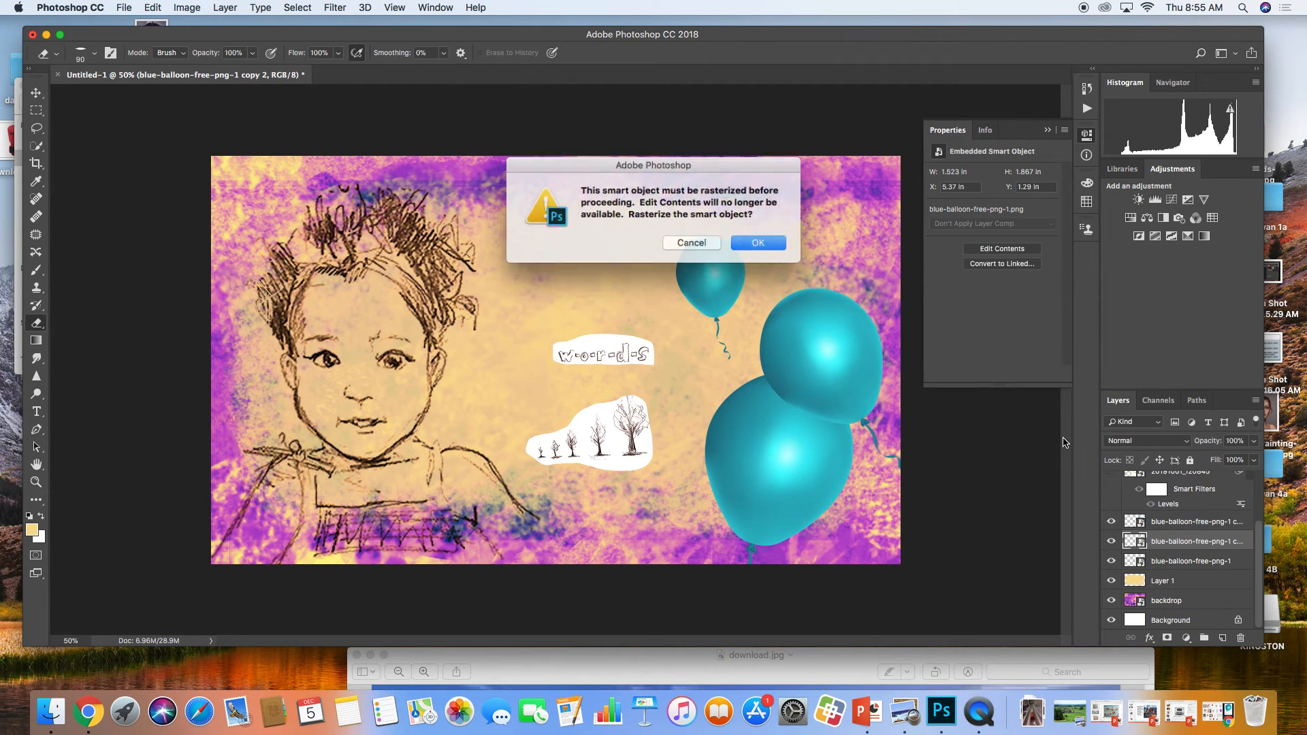
left_click(714, 242)
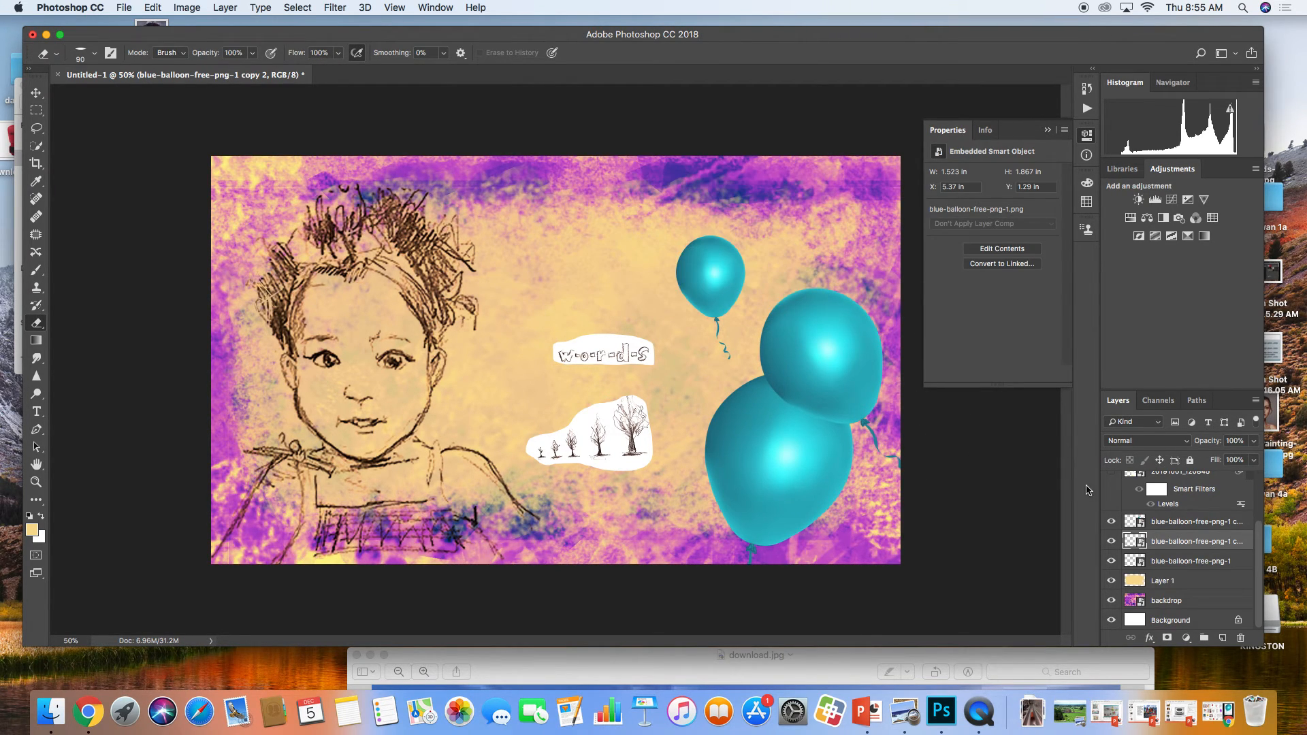
Rotate the topmost balloon to about 3.6°, enlarge it to about 20.5%, and place it just above the middle balloon
left_click(1166, 523)
key("super+t")
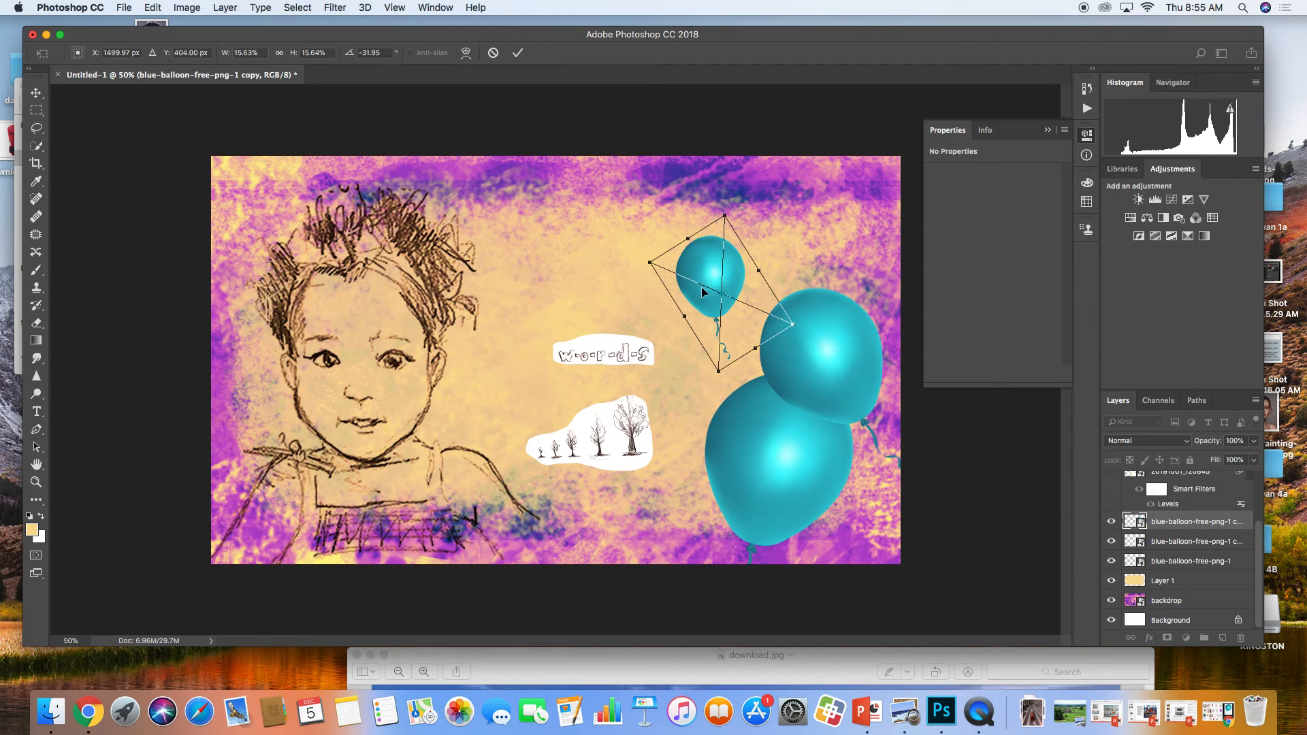
left_click_drag(624, 258, 706, 266)
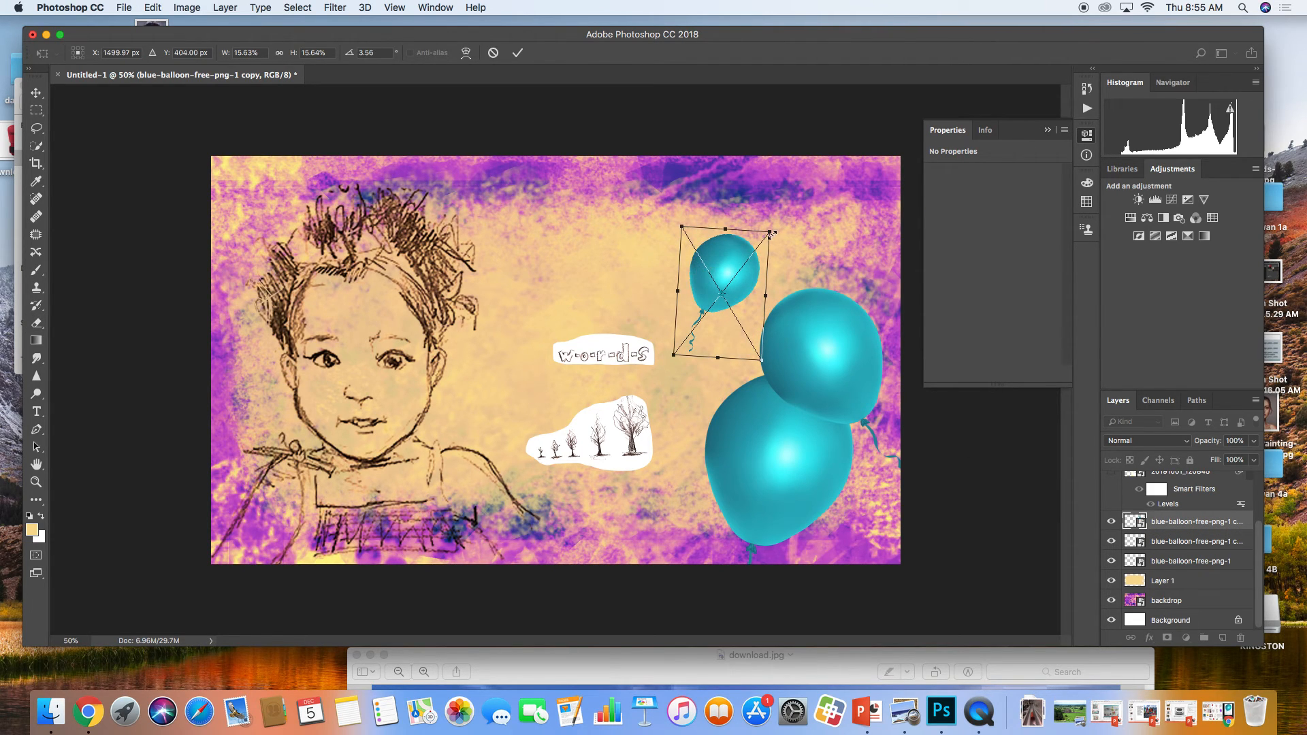
mouse_move(772, 235)
left_mouse_down()
mouse_move(799, 194)
mouse_move(772, 235)
left_mouse_up()
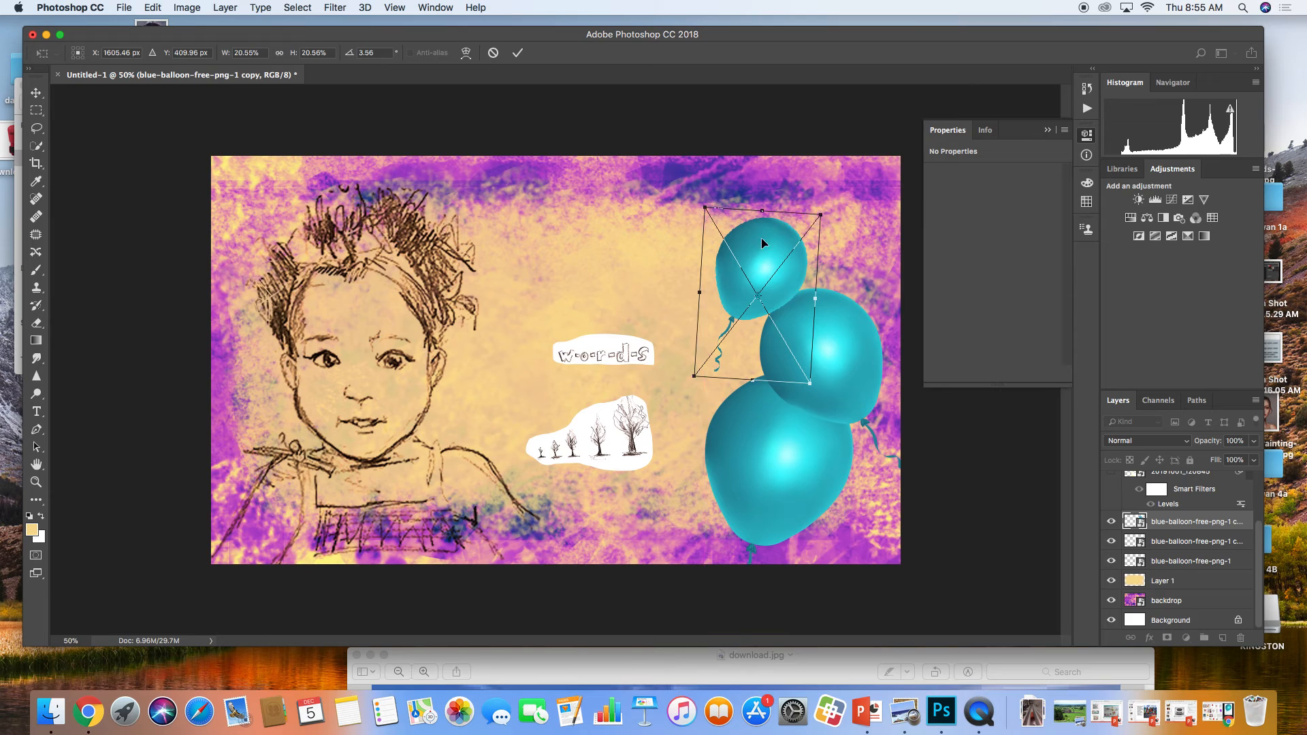
key("Return")
key("e")
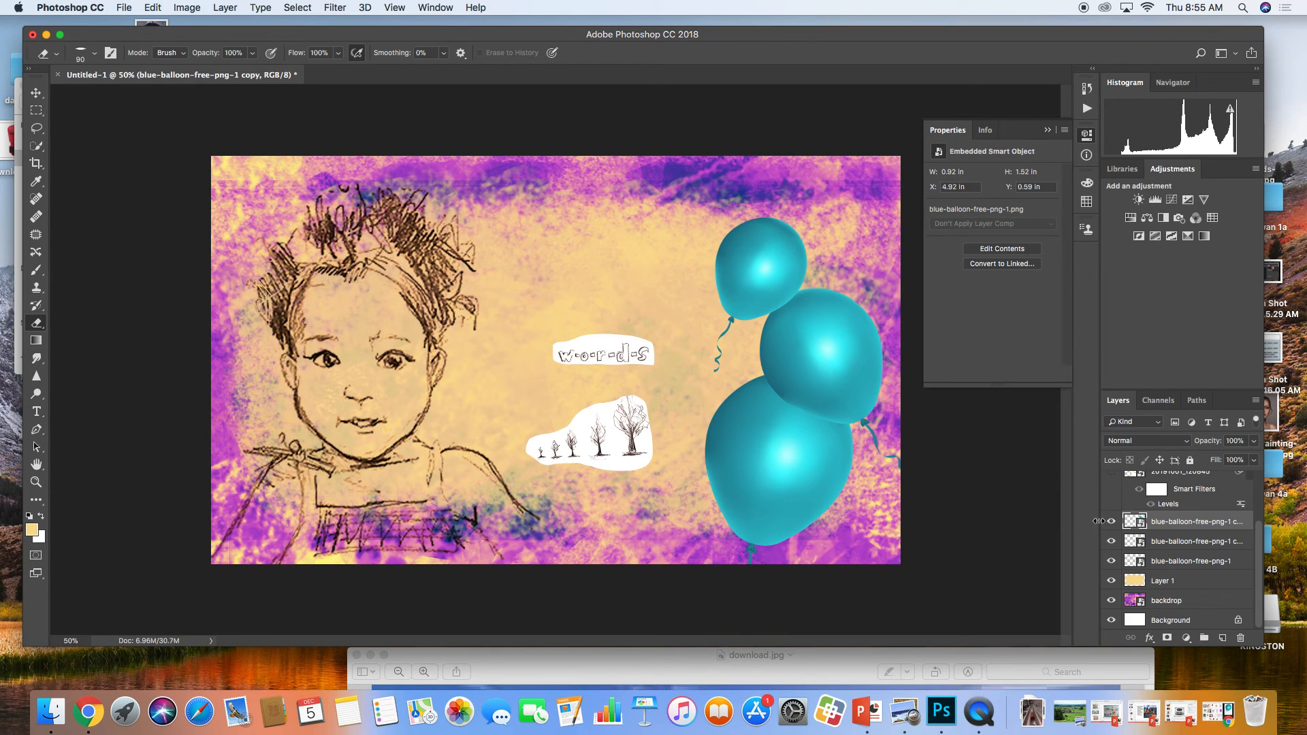
Set the blend mode of the words and growing layers to Multiply
scroll(1155, 515, "up", 3)
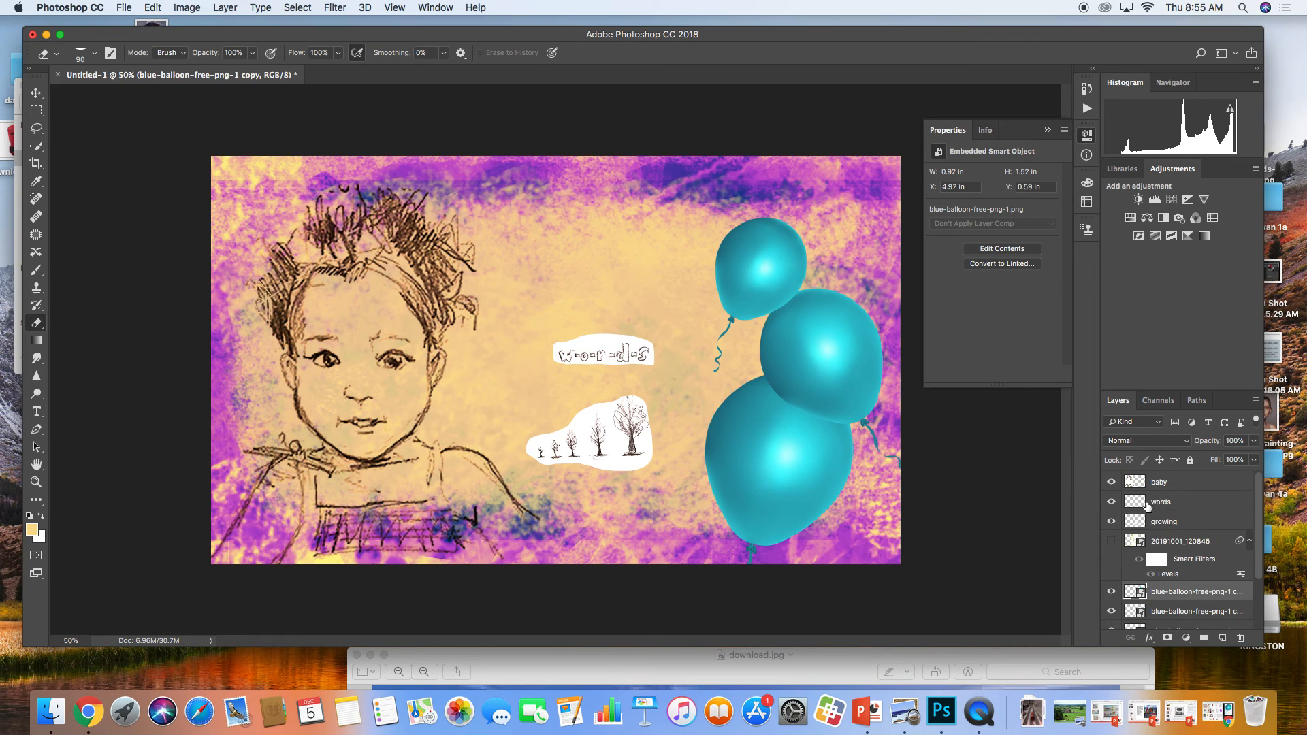
left_click(1147, 502)
left_click(1145, 441)
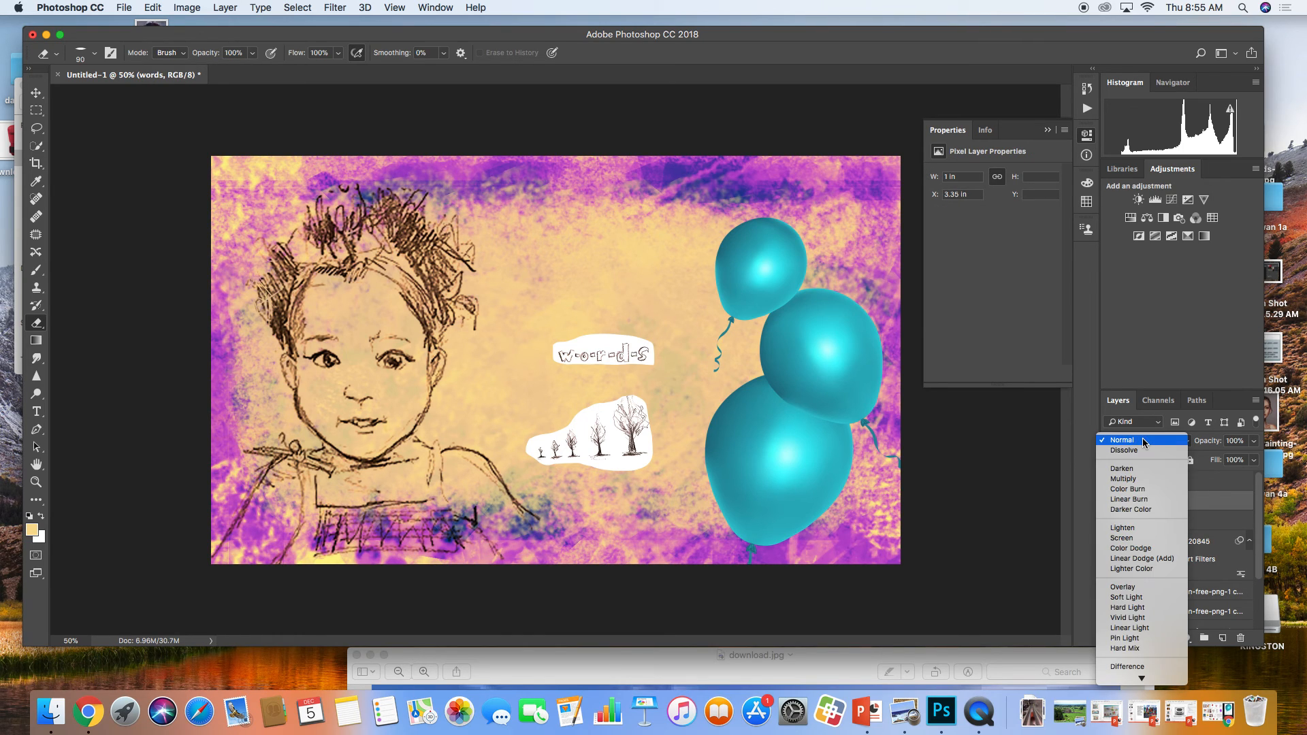
left_click(1136, 479)
left_click(1154, 522)
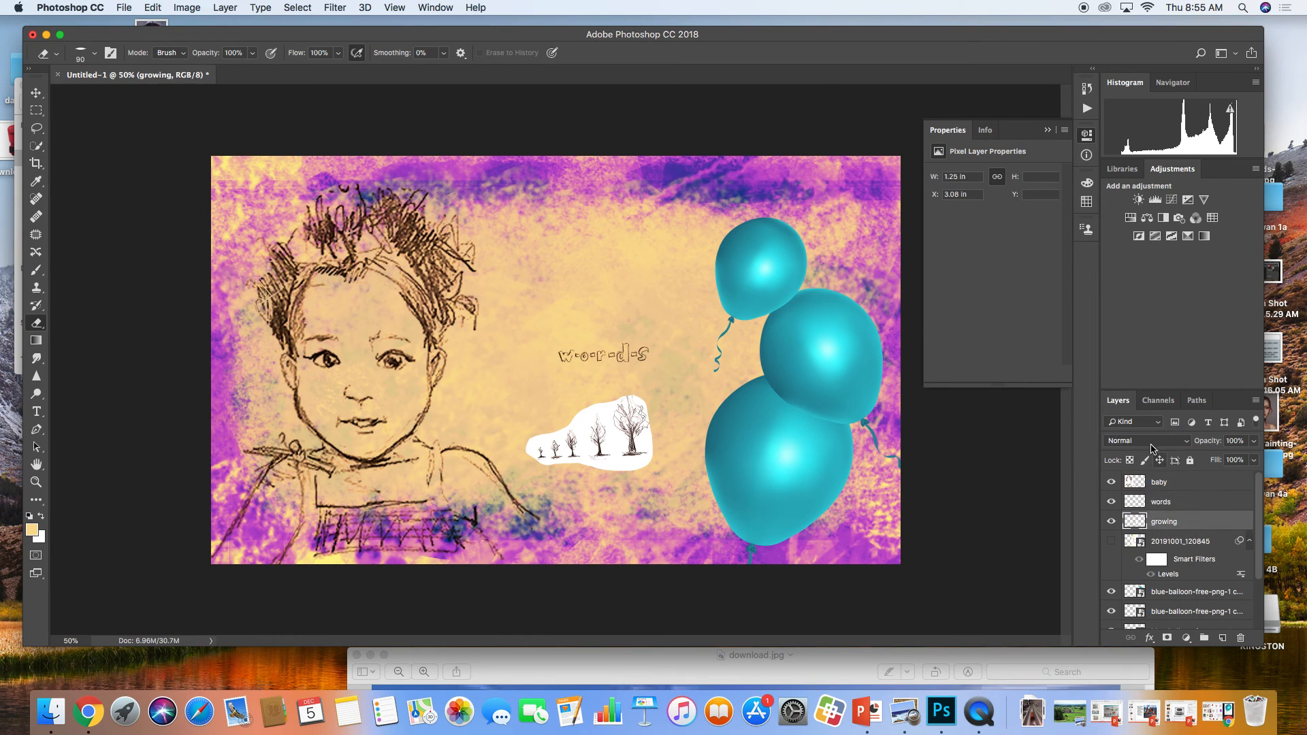
left_click(1147, 441)
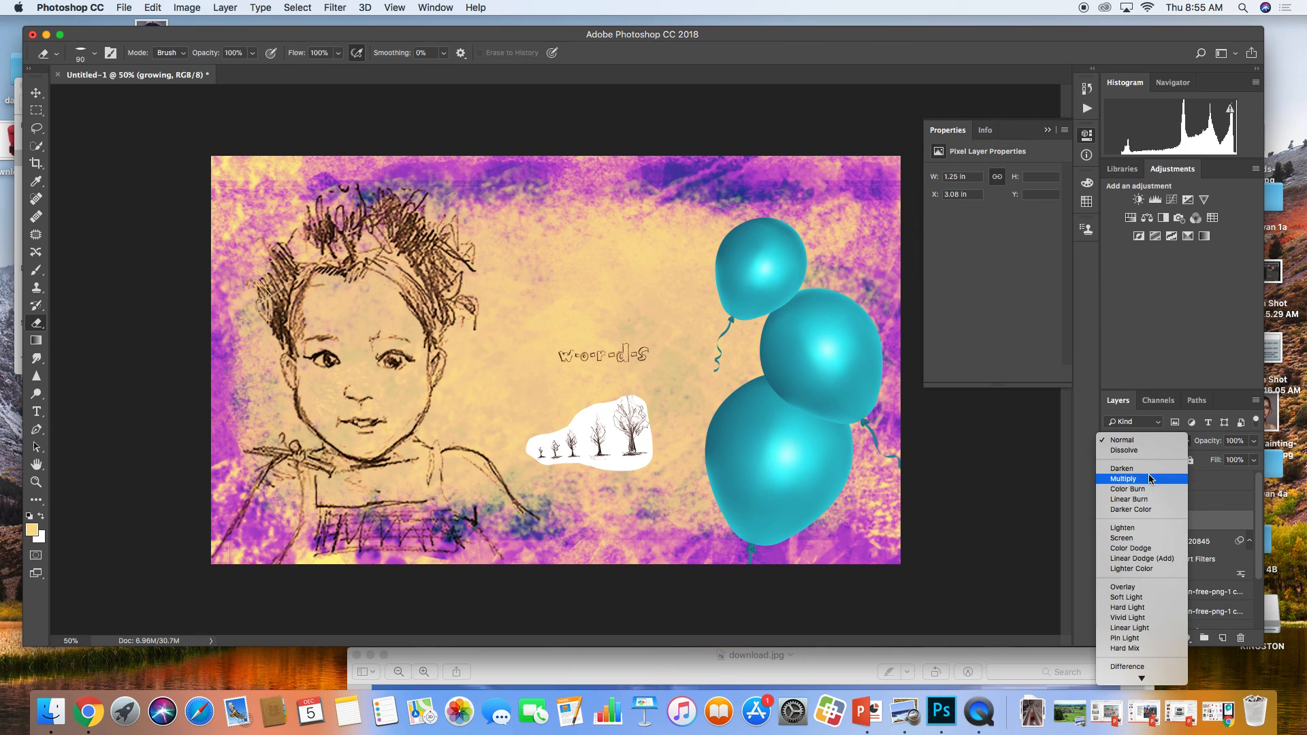
left_click(1150, 479)
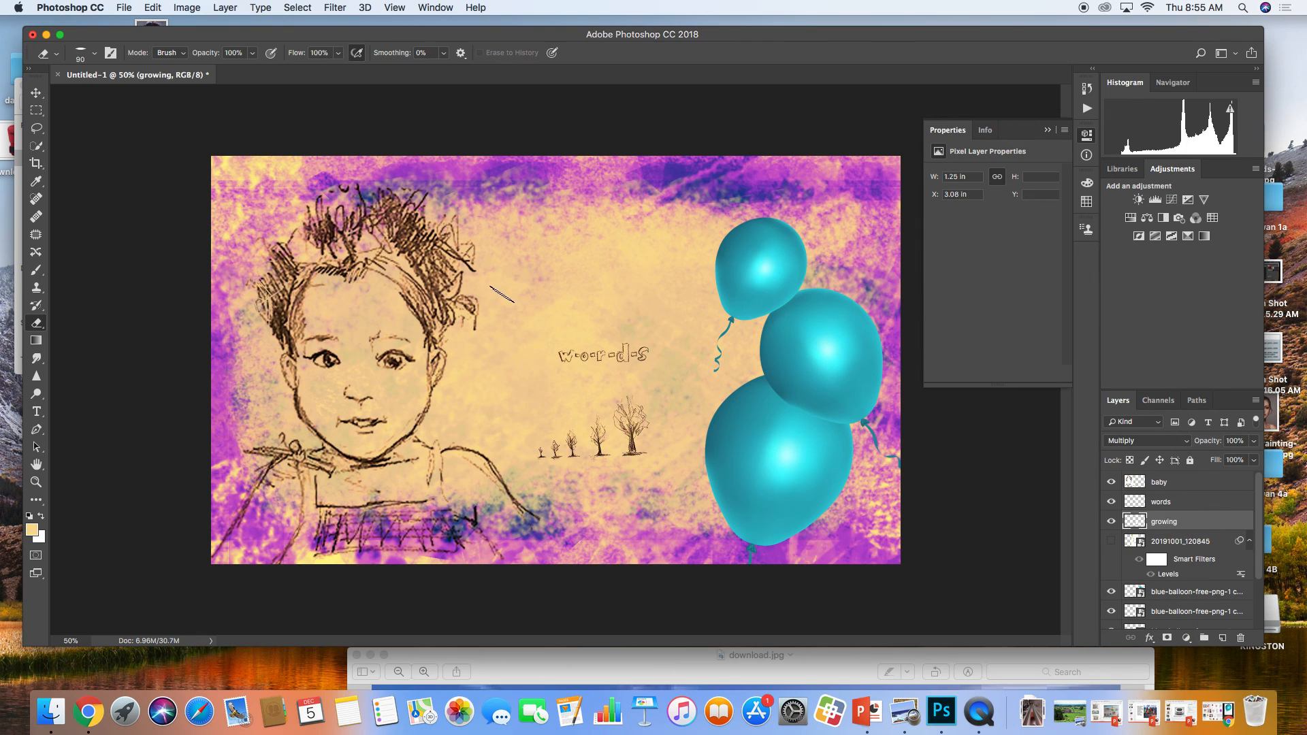